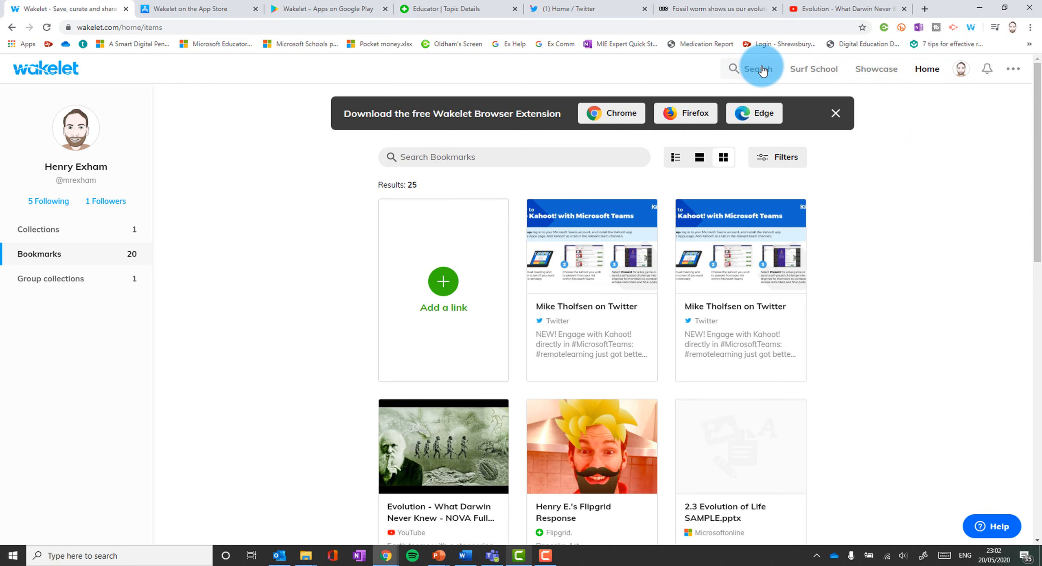
# Create a new collection from the collections page and title it "Evolution Resources"
pyautogui.click(763, 70)
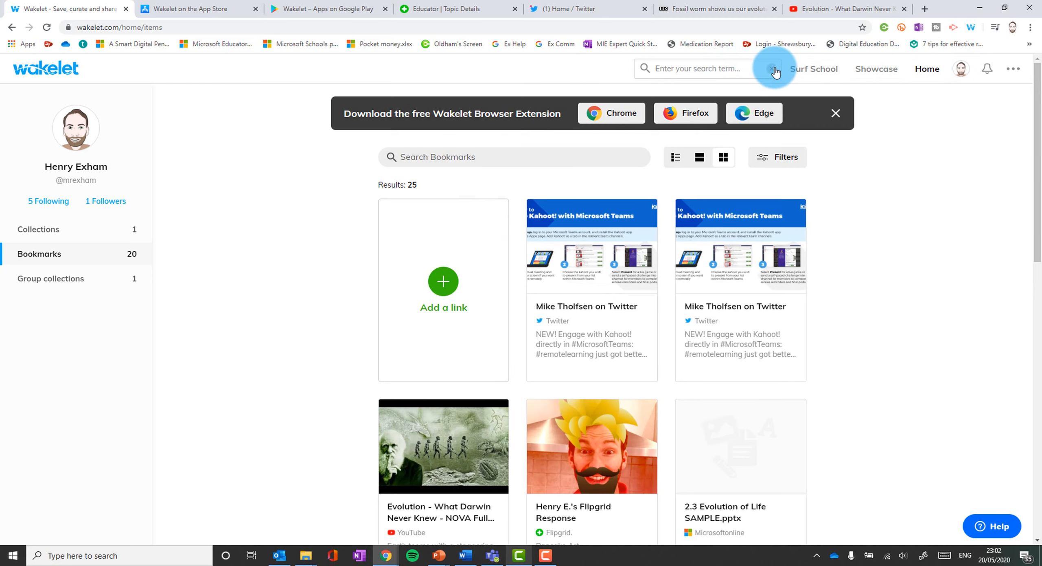
pyautogui.click(312, 72)
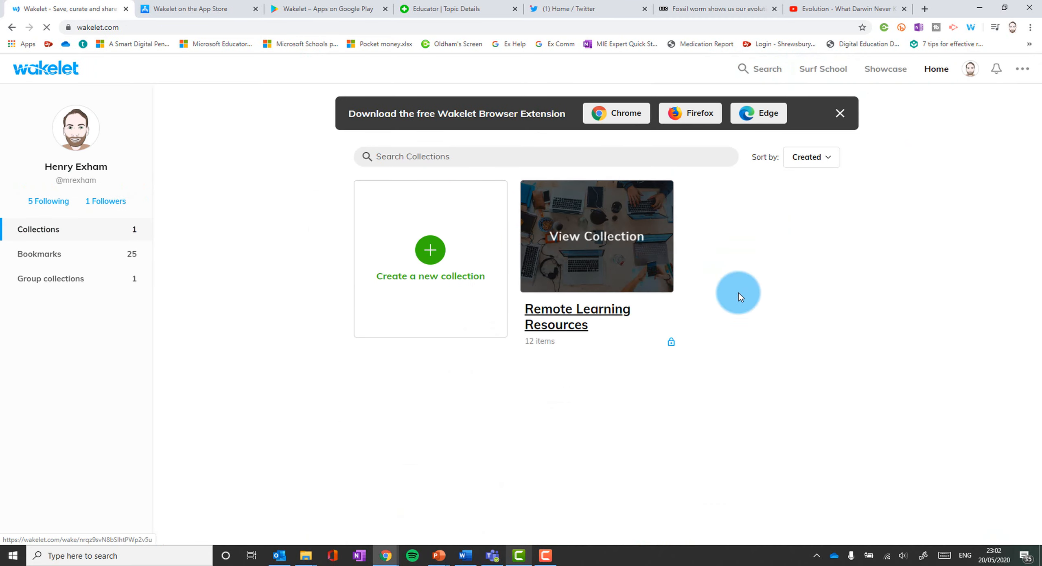
pyautogui.click(423, 252)
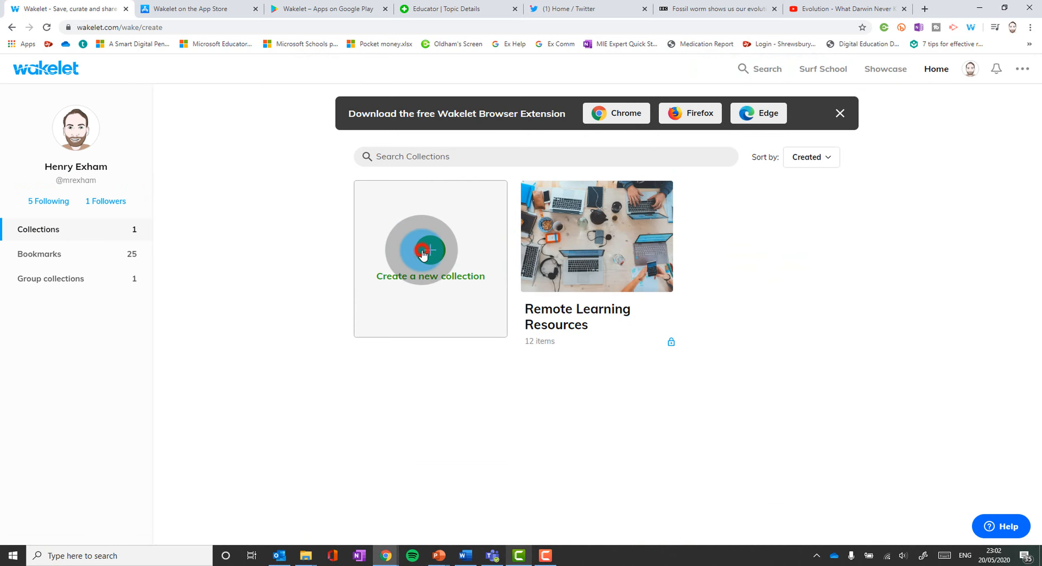
pyautogui.click(383, 211)
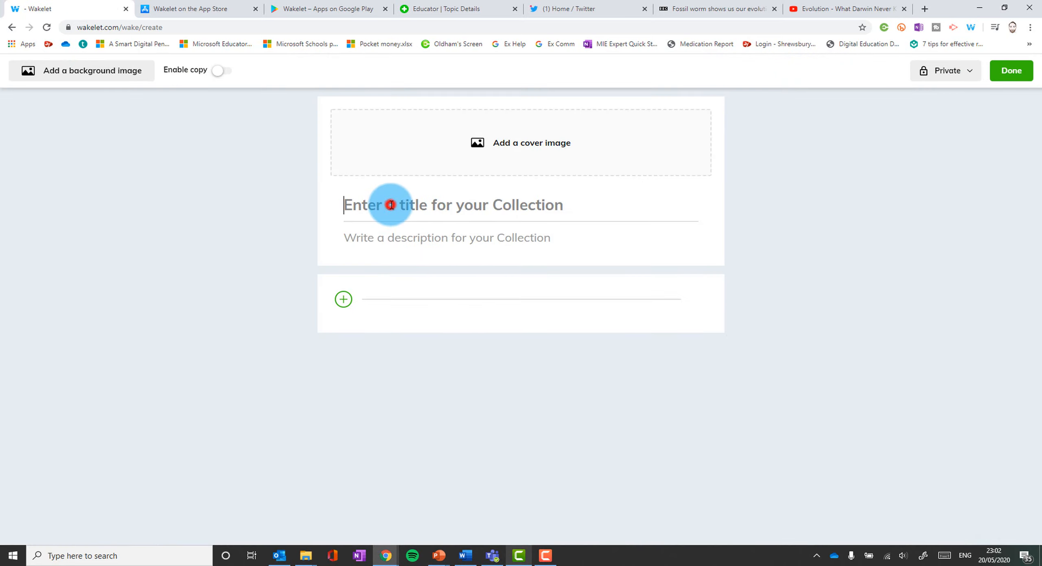
pyautogui.write('Evolution Resources')
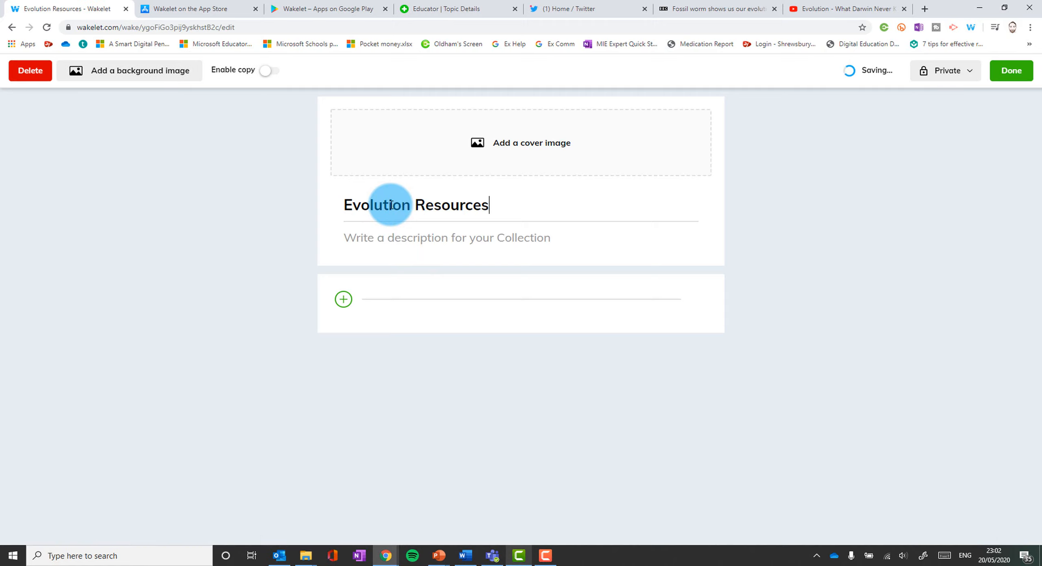
# Search the Unsplash photos for "evolution" and set the human-evolution silhouette at sunset as the collection's cover image
pyautogui.click(500, 143)
pyautogui.click(512, 189)
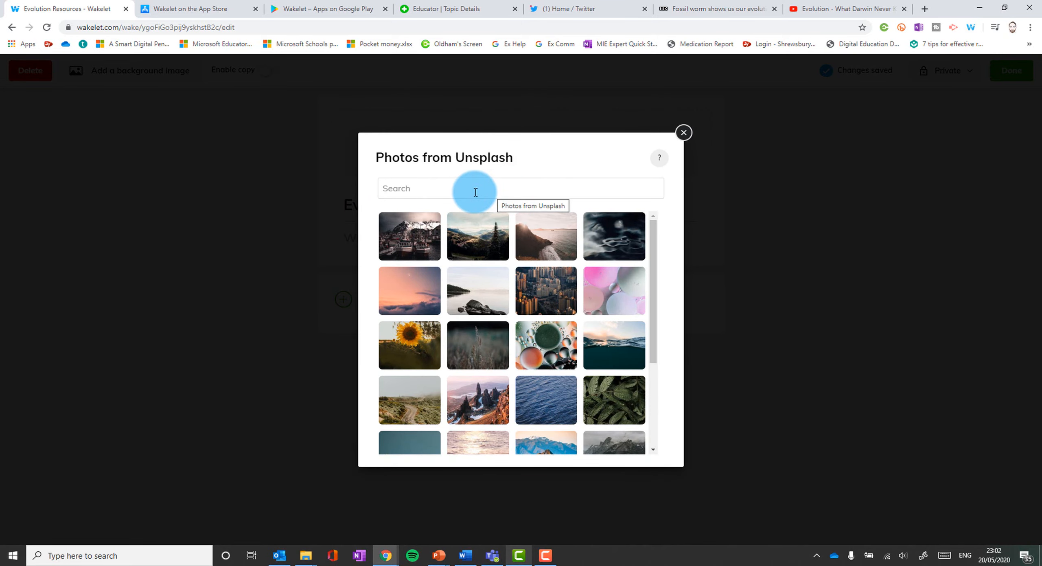
pyautogui.write('evolution')
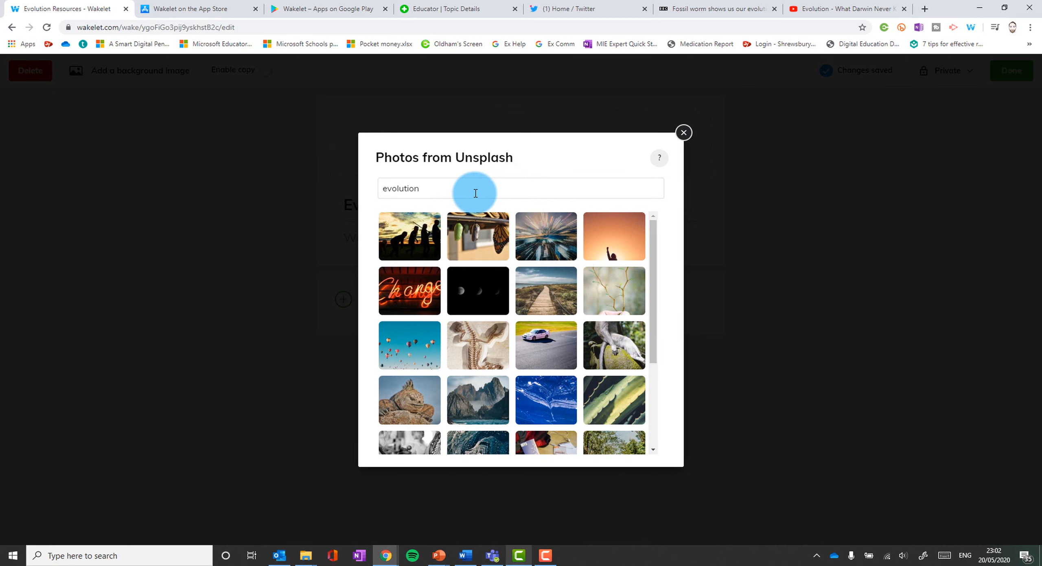
pyautogui.click(420, 228)
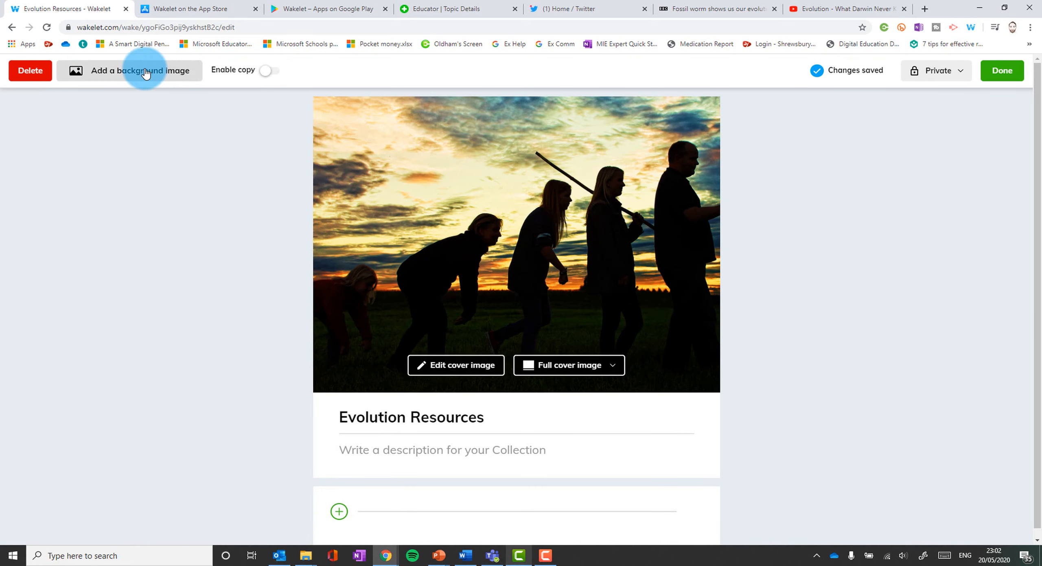
# Set a dewy grass photo from a library search for "grass" as background, and enter the description "A Level Biology Resources"
pyautogui.click(147, 72)
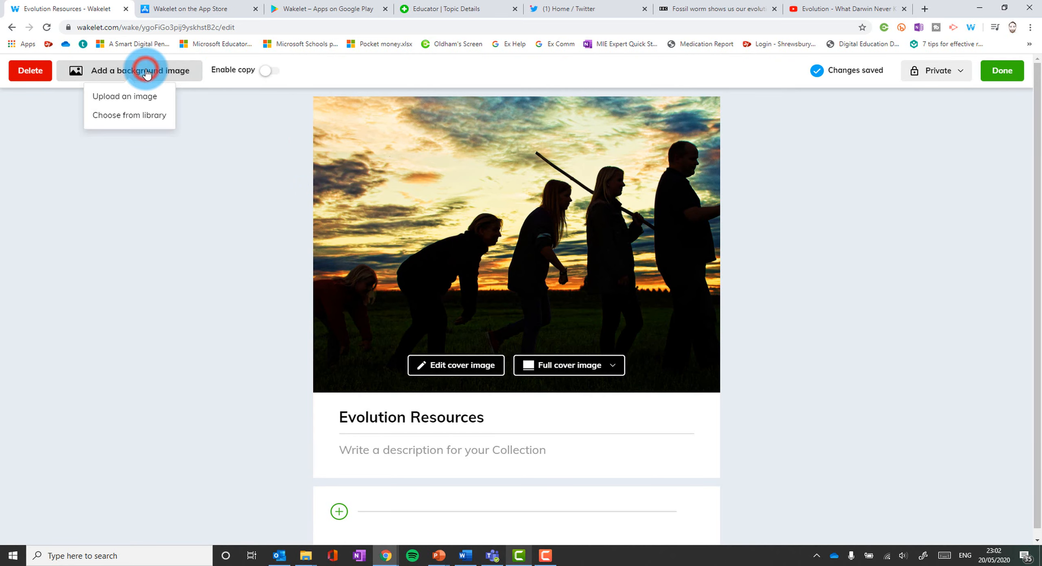
pyautogui.click(137, 115)
pyautogui.write('grass')
pyautogui.click(497, 233)
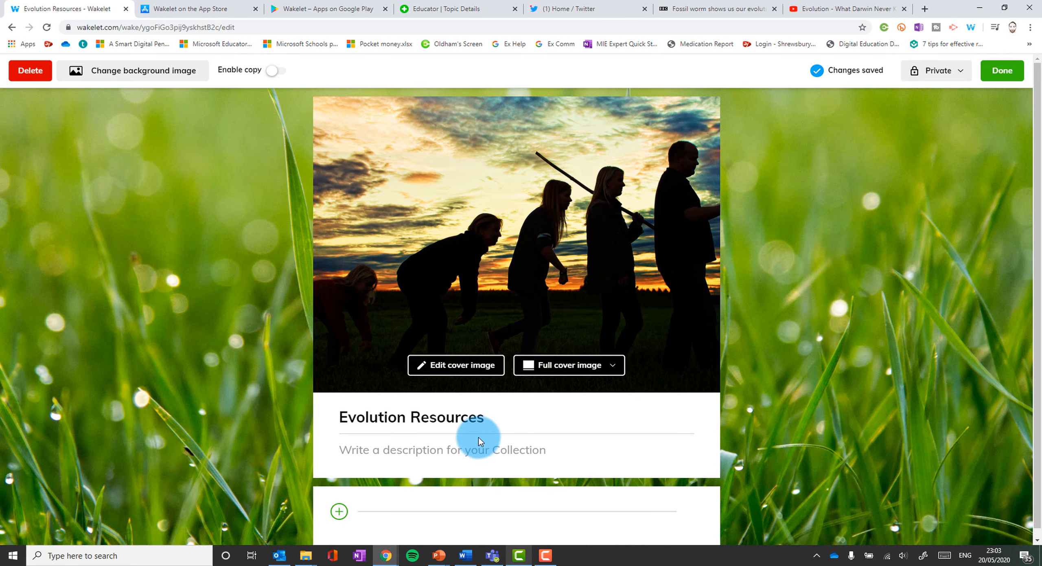
pyautogui.write('A Level Biology Resources')
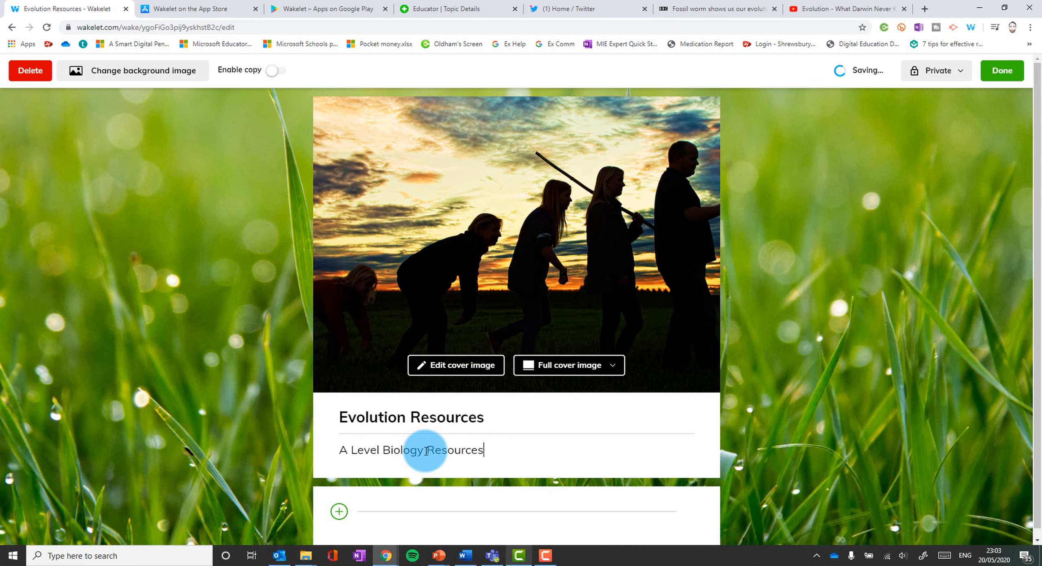
# Copy the web address of the open BBC News article about the fossil worm and add it to the collection as a link
pyautogui.scroll(-1, 426, 451)
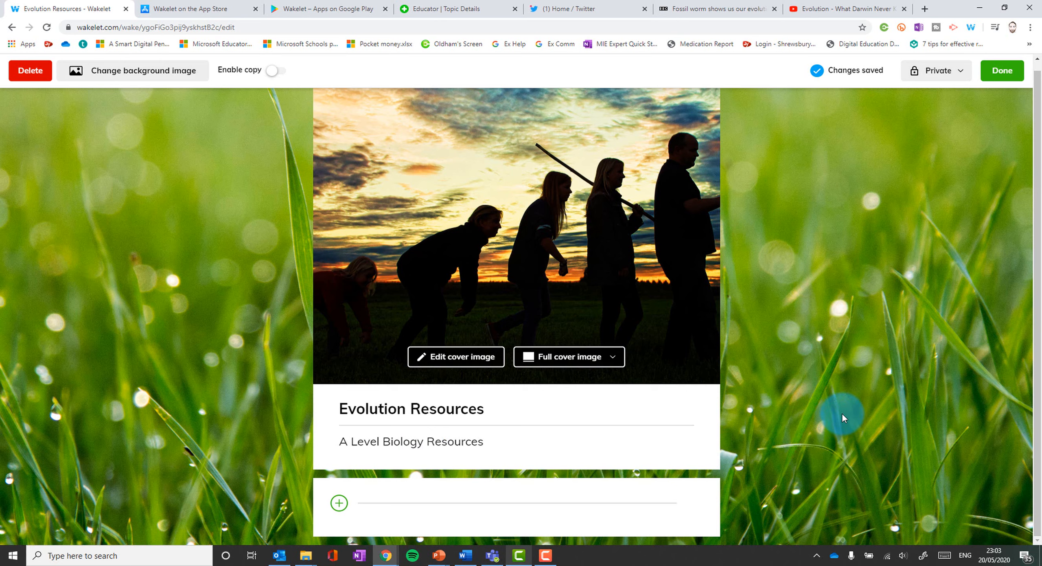
pyautogui.click(337, 505)
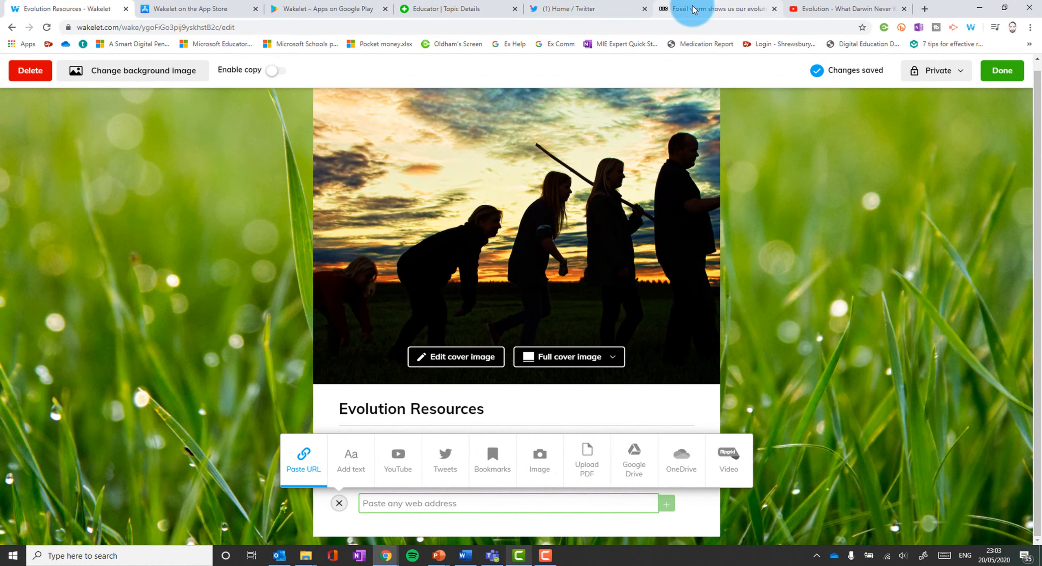
pyautogui.click(693, 9)
pyautogui.click(298, 28)
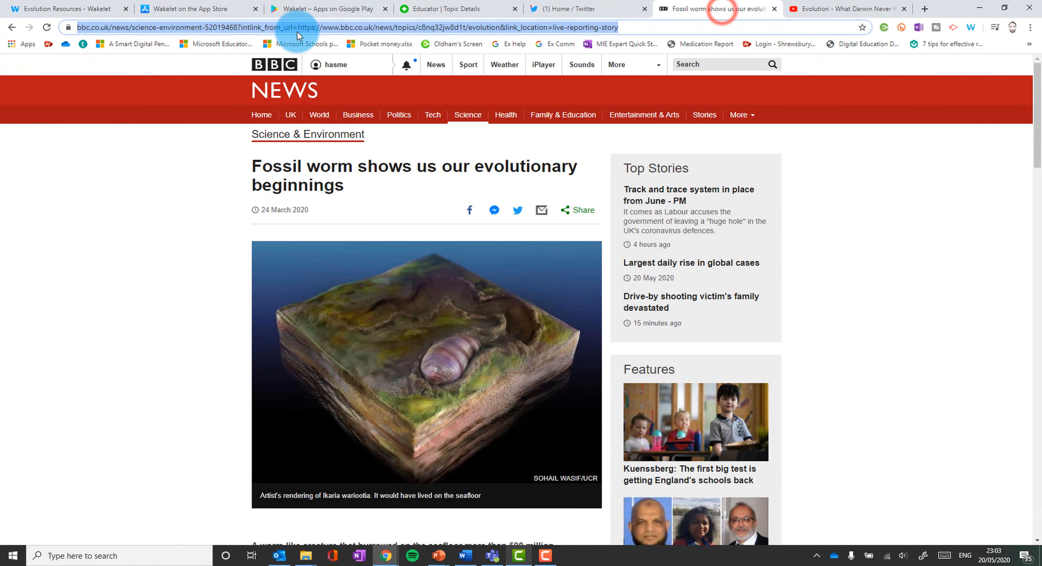
pyautogui.rightClick(297, 31)
pyautogui.click(332, 88)
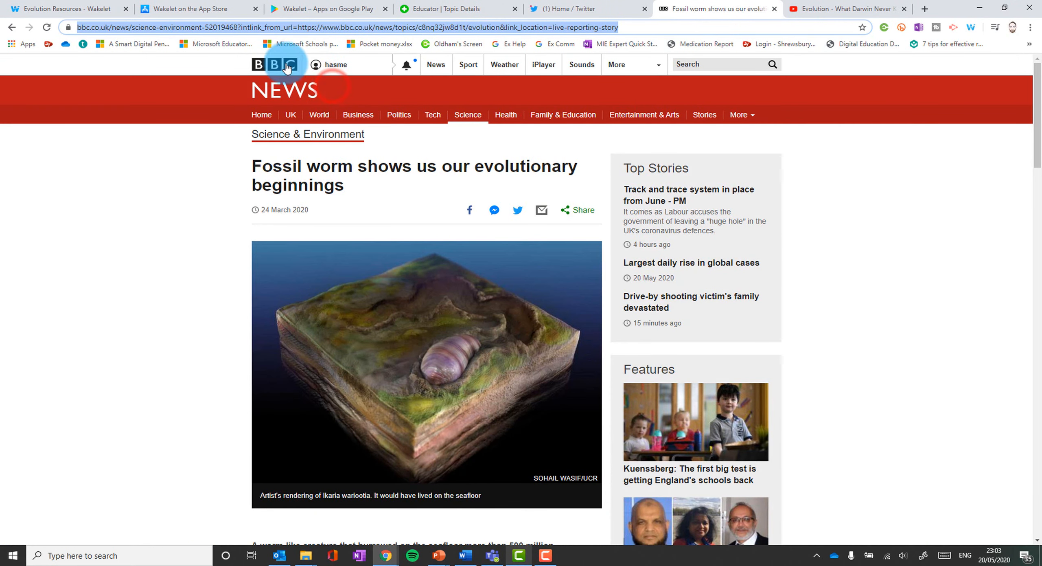
pyautogui.click(45, 5)
pyautogui.click(410, 493)
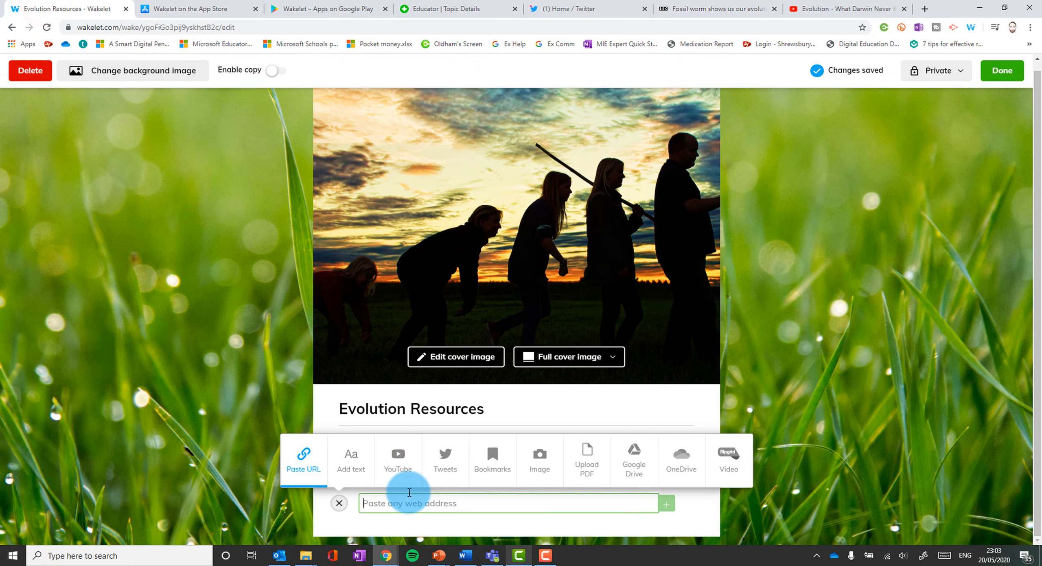
pyautogui.hotkey('ctrl', 'v')
pyautogui.click(667, 503)
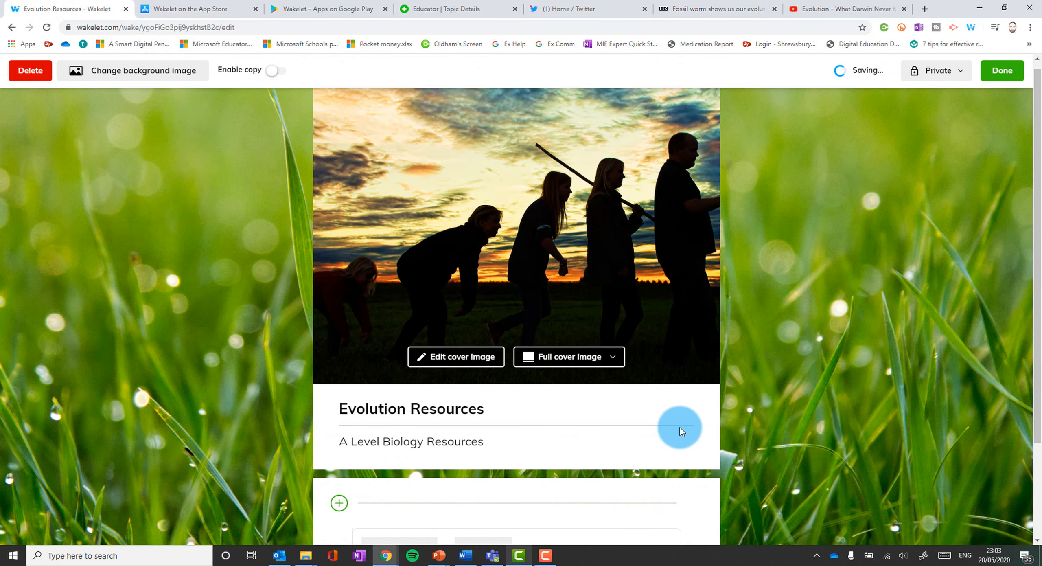
pyautogui.scroll(-2, 680, 427)
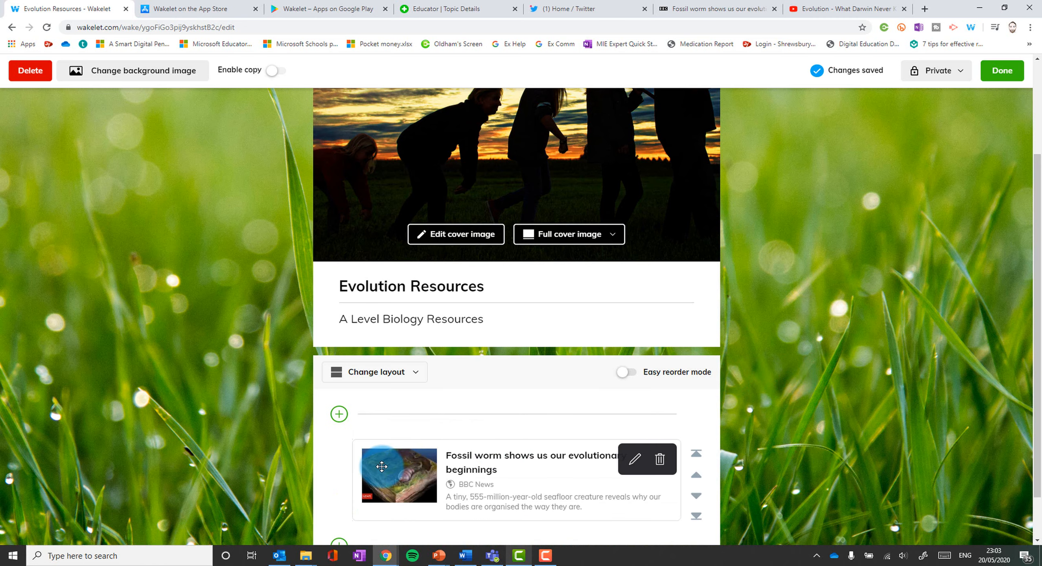
# Search YouTube for "evolution" and add the video "How Evolution works" below the fossil worm article
pyautogui.scroll(-2, 382, 467)
pyautogui.click(340, 491)
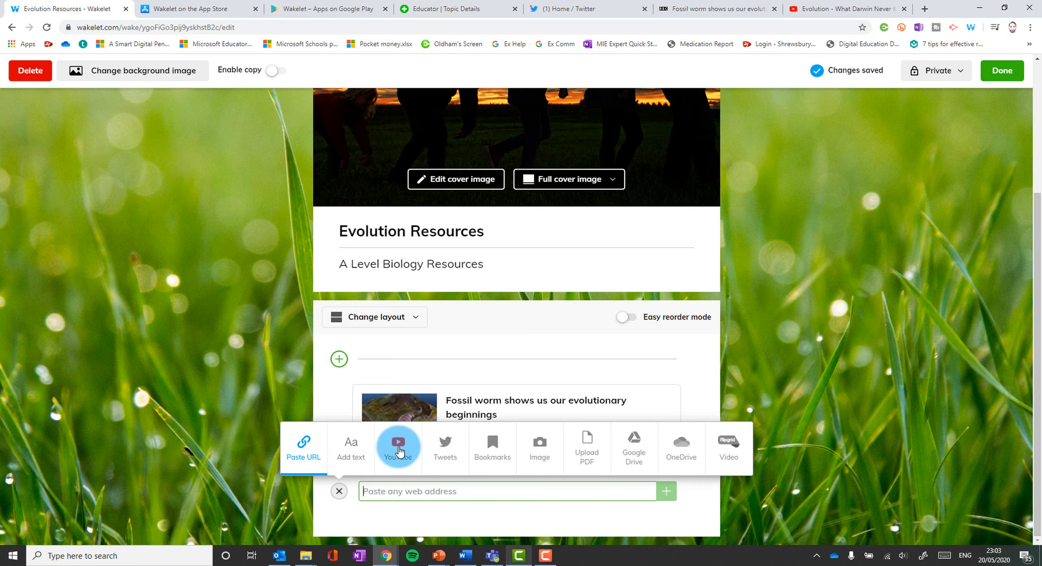
pyautogui.click(399, 445)
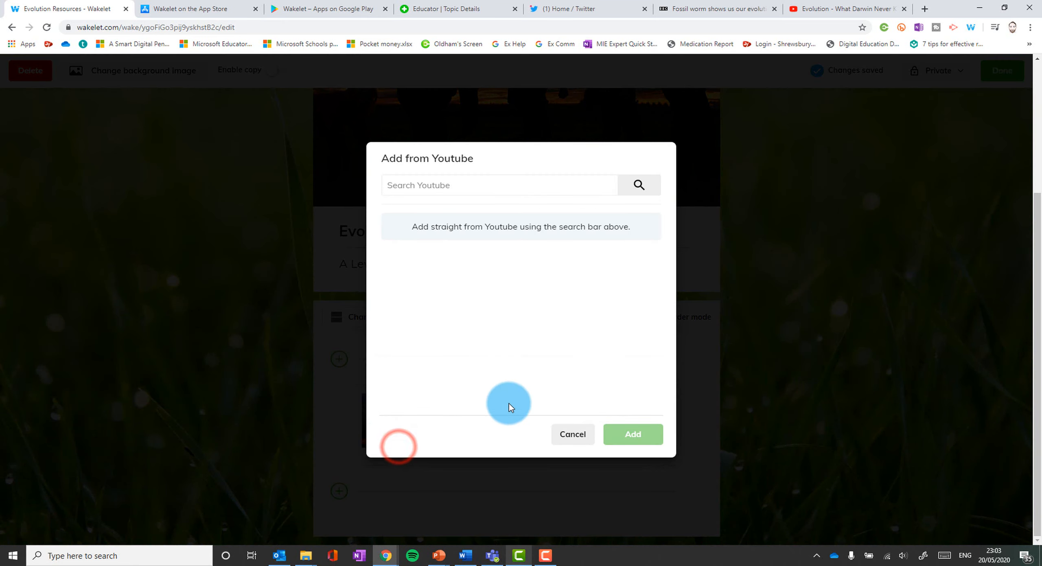
pyautogui.click(422, 180)
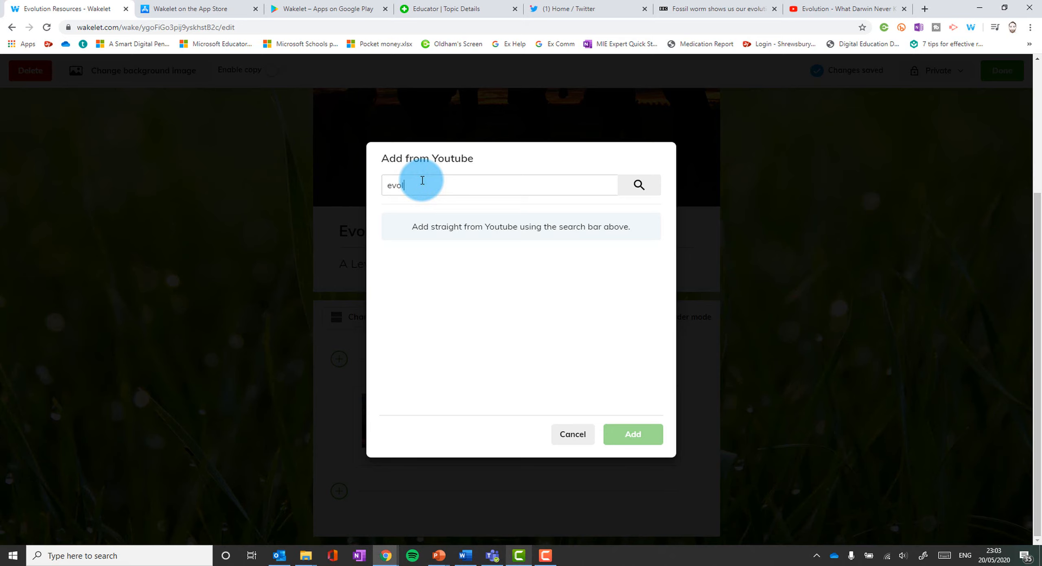
pyautogui.write('evolution')
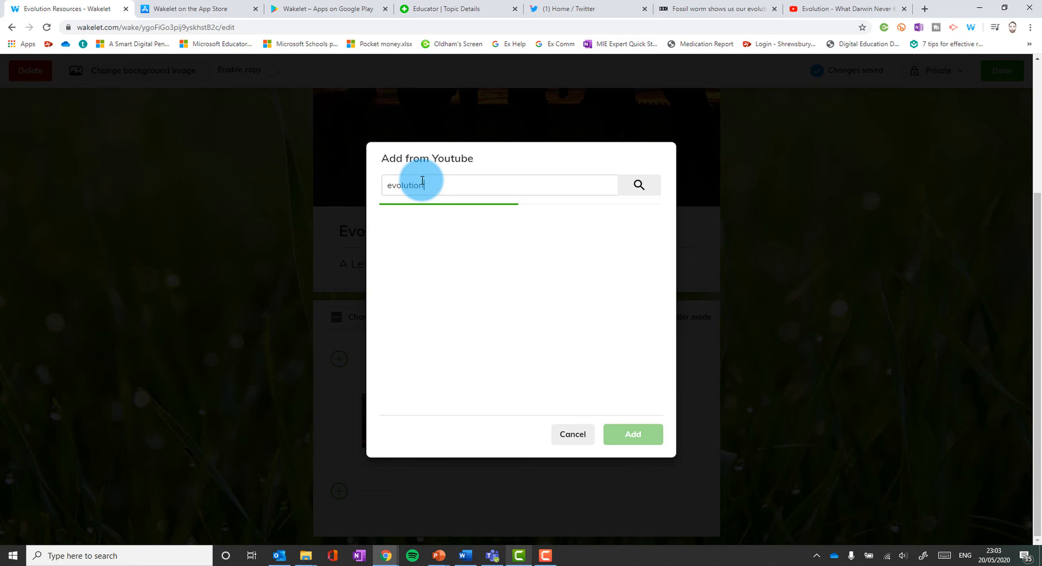
pyautogui.click(432, 255)
pyautogui.click(646, 435)
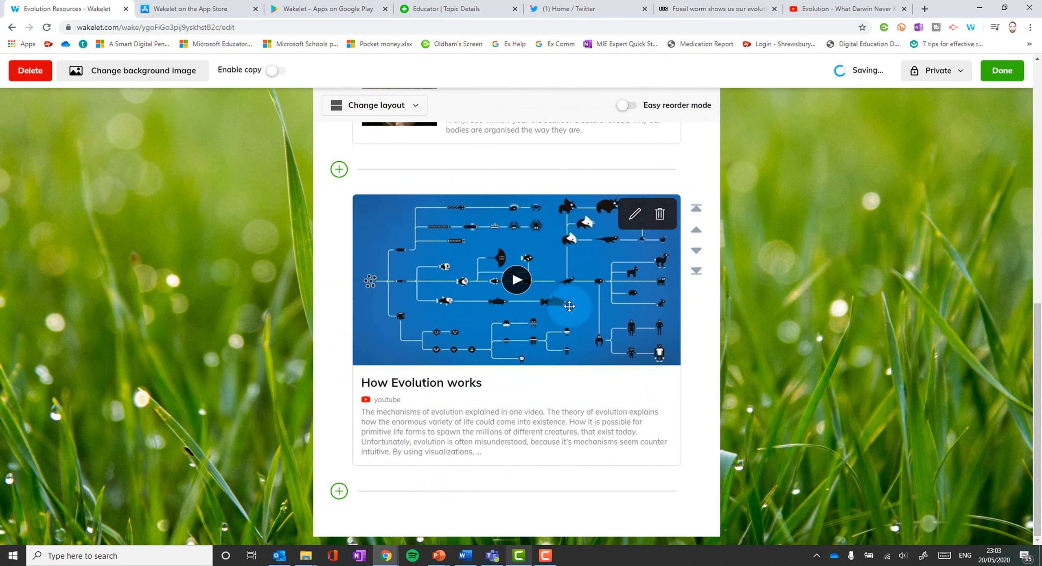
pyautogui.click(339, 491)
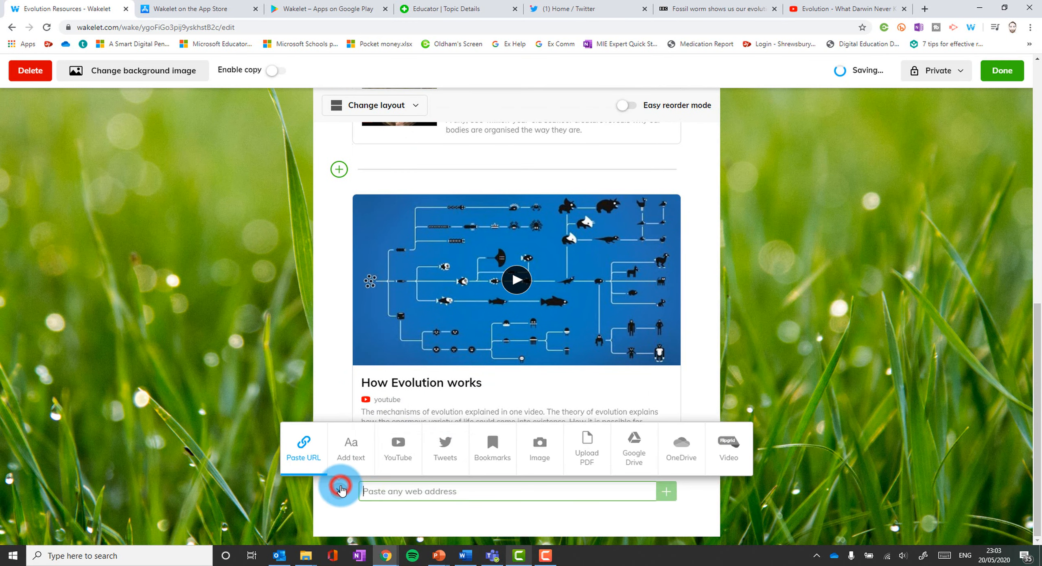
pyautogui.click(450, 450)
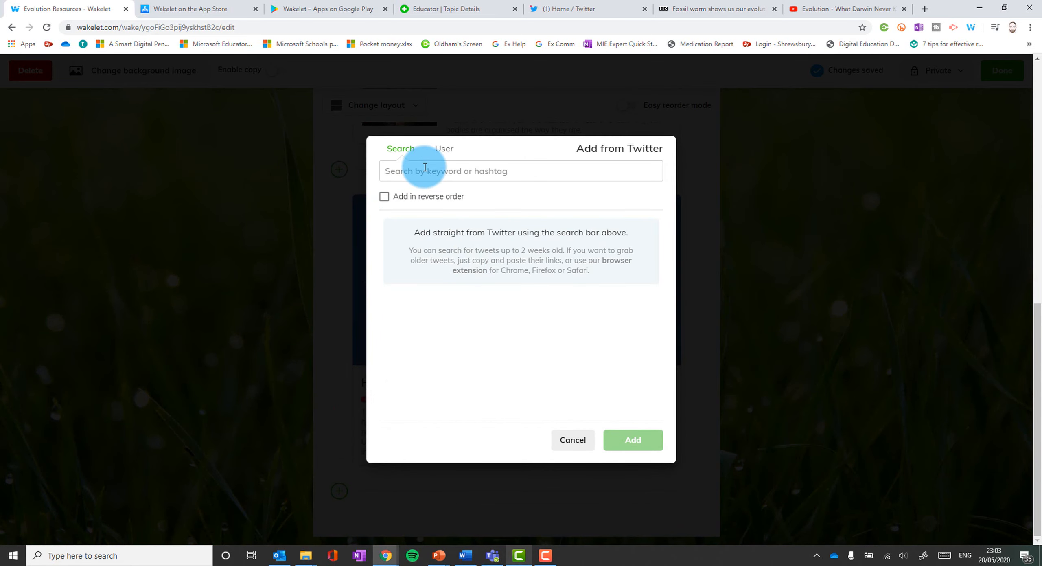
pyautogui.click(425, 167)
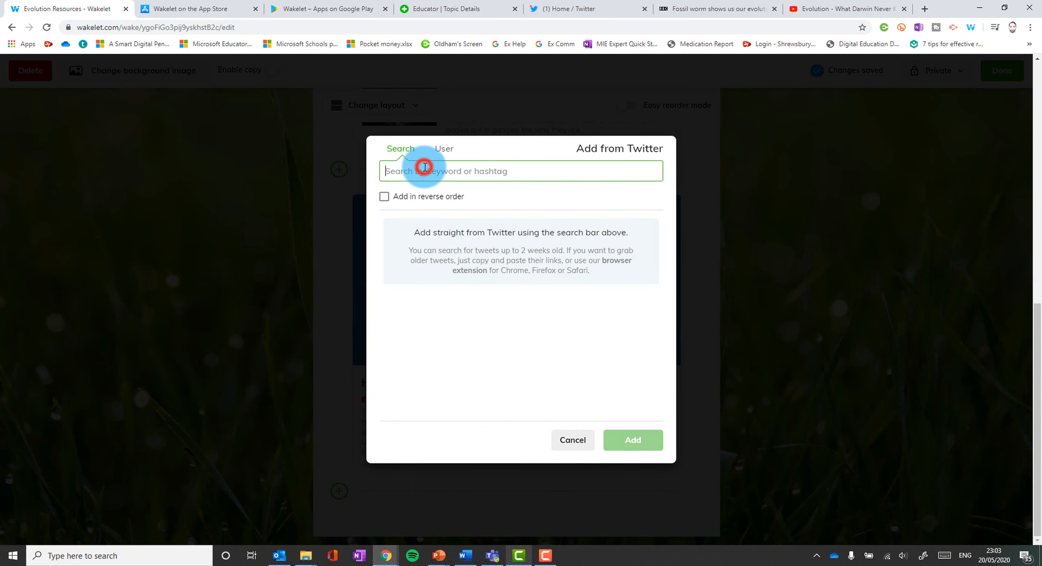
pyautogui.click(579, 443)
# Add the bookmarked YouTube documentary "Evolution - What Darwin Never Knew" below the "How Evolution works" video
pyautogui.click(339, 491)
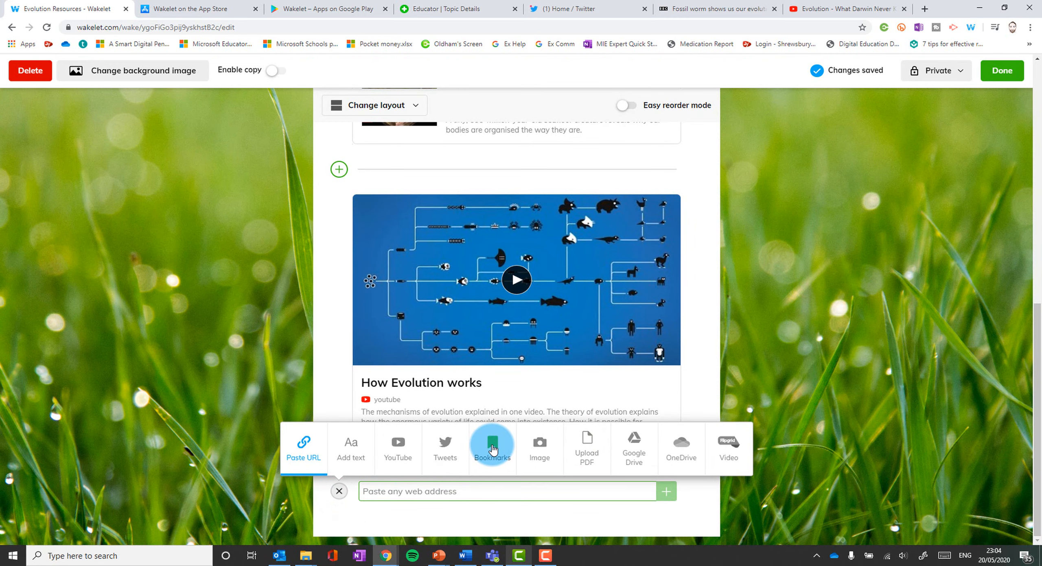
pyautogui.click(493, 447)
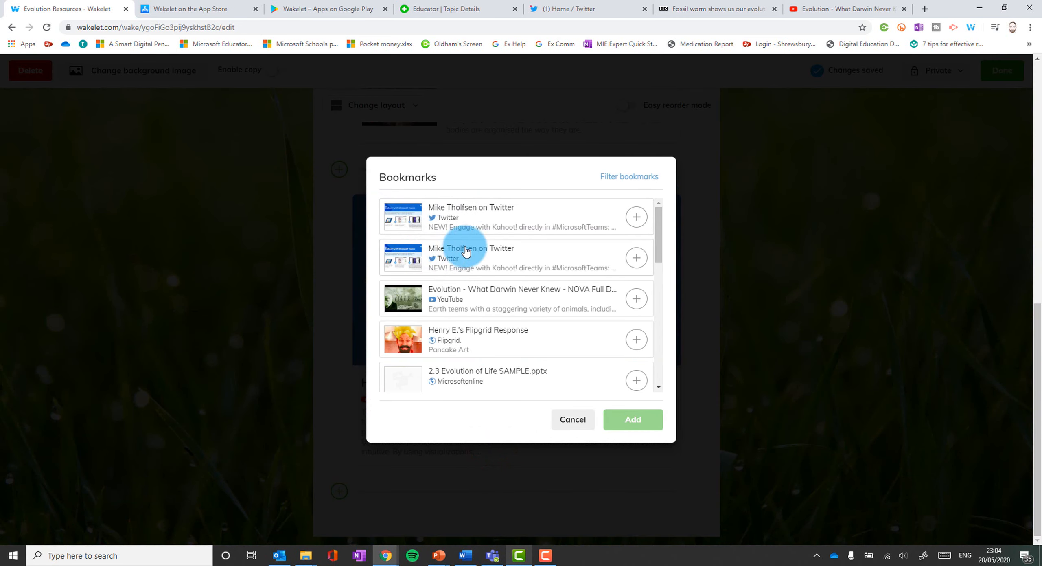
pyautogui.click(530, 301)
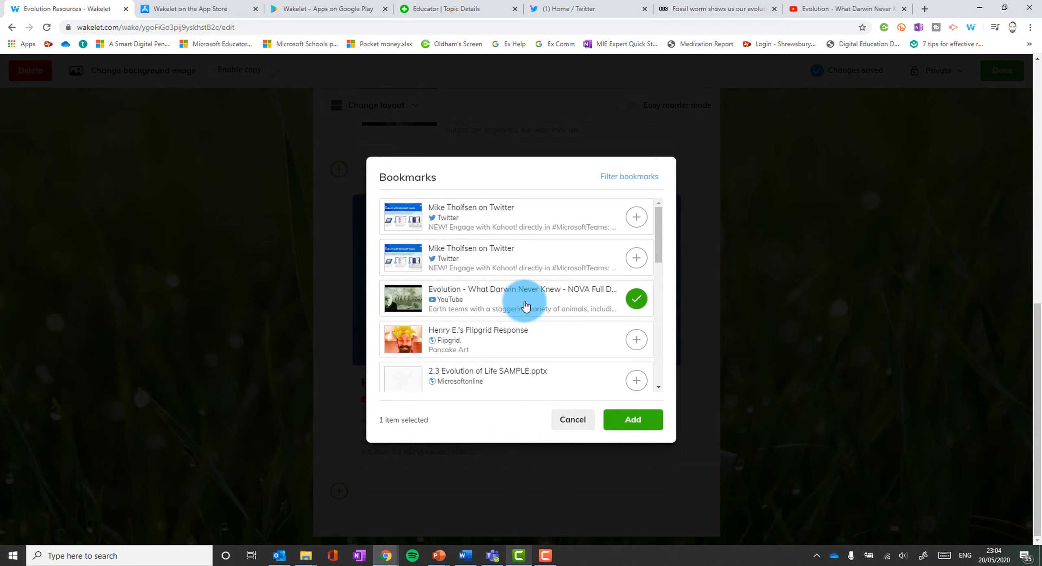
pyautogui.click(634, 422)
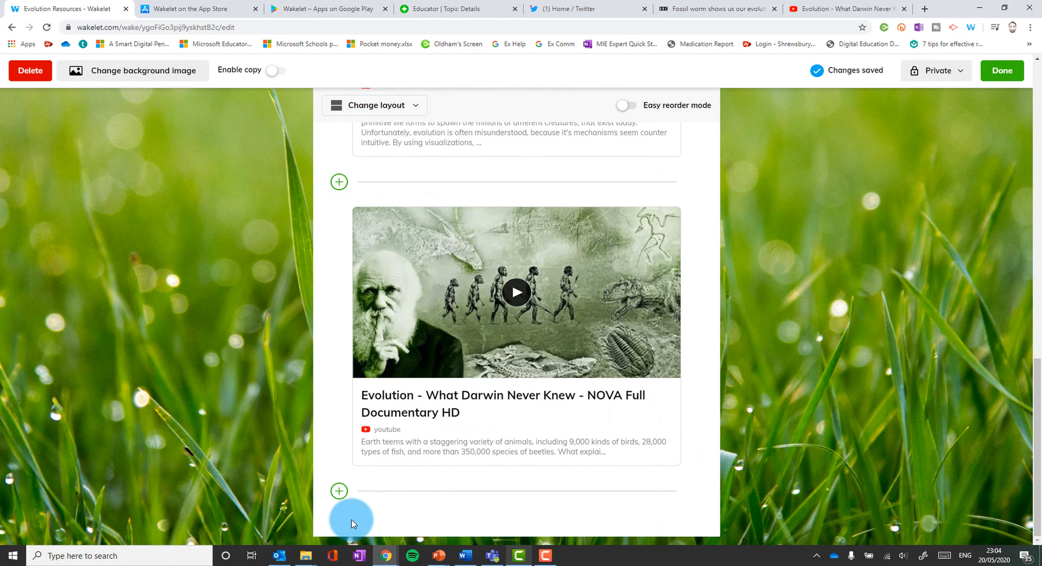
# Add the OneDrive file "100 Antibiotic res.pdf" from the "2.3 The Evolution of Life" folder to the end of the collection
pyautogui.click(341, 491)
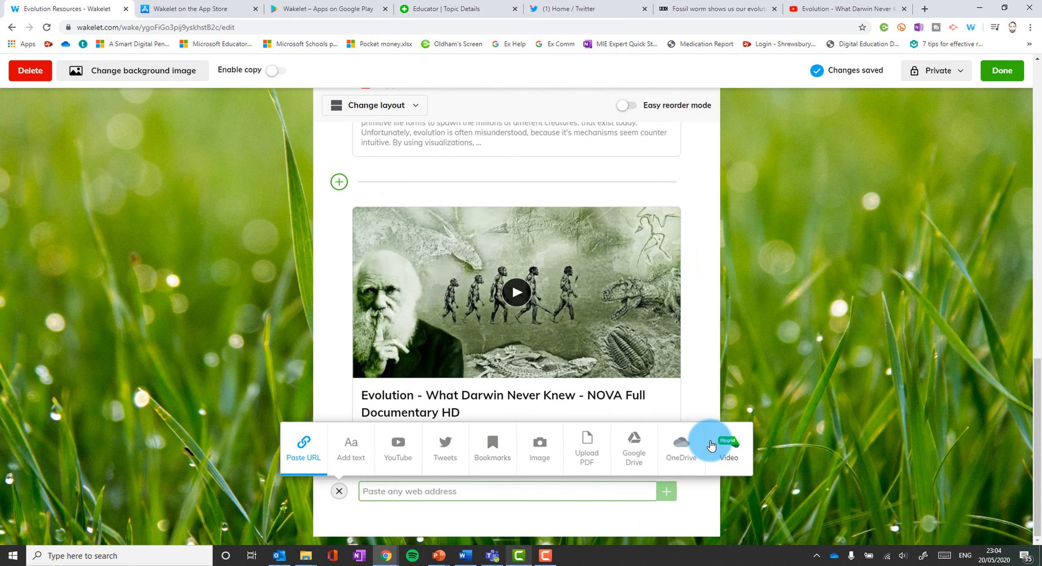
pyautogui.click(684, 446)
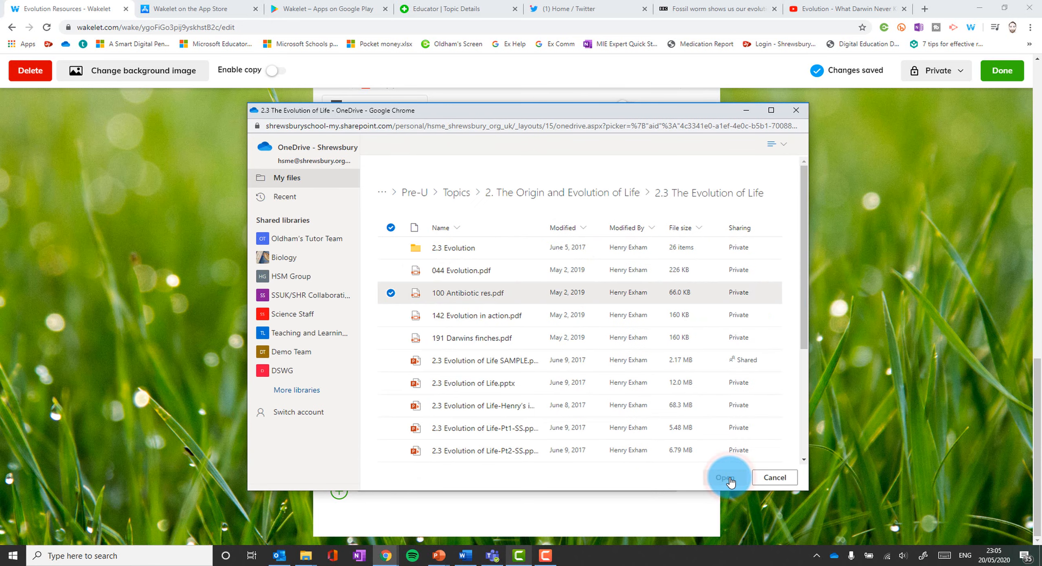
pyautogui.click(727, 477)
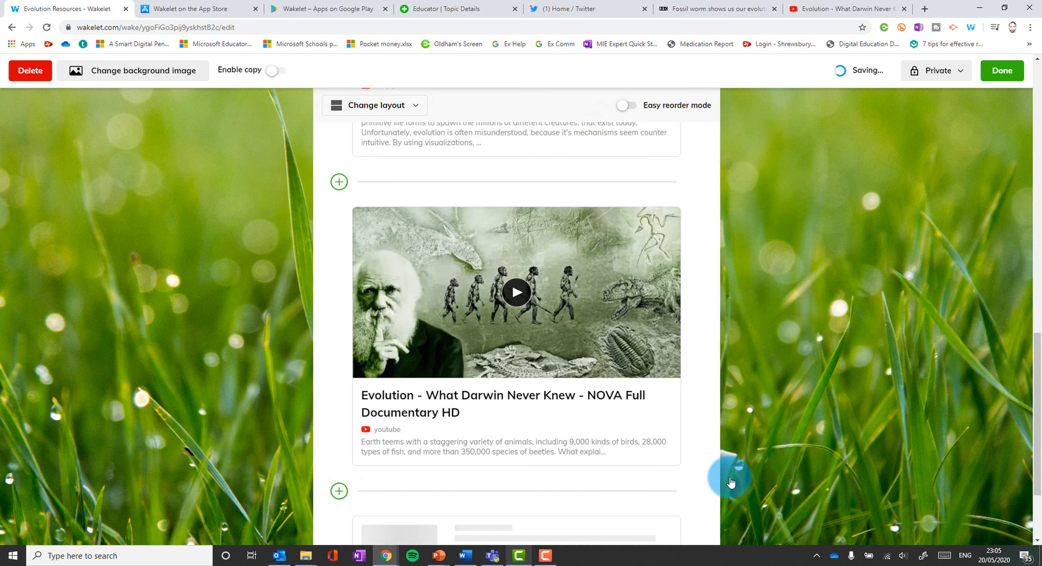
pyautogui.scroll(-3, 474, 380)
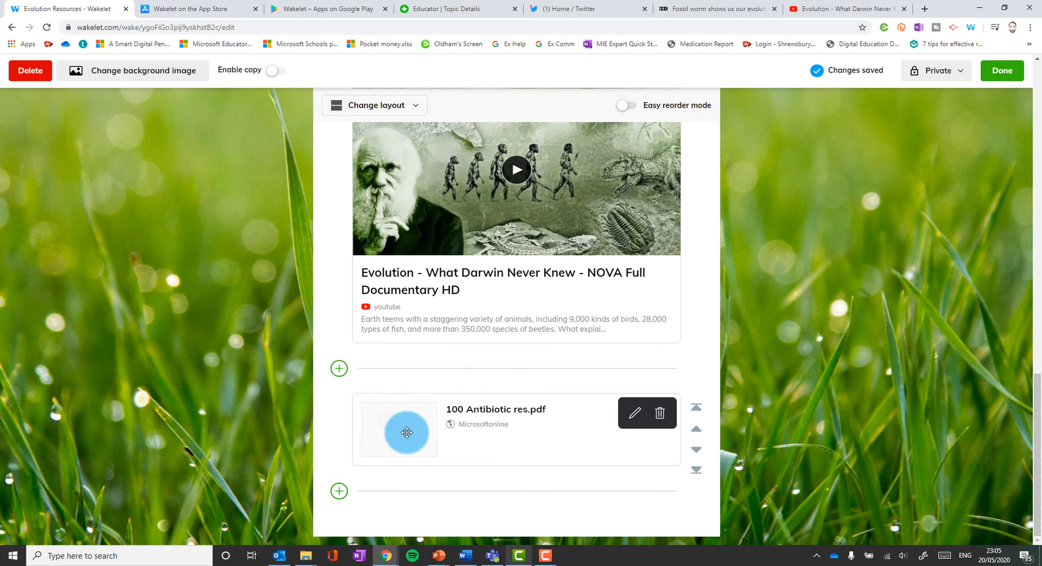
# Add the bookmarked "2.3 Evolution of Life SAMPLE.pptx" to the end of the collection
pyautogui.click(339, 491)
pyautogui.click(489, 439)
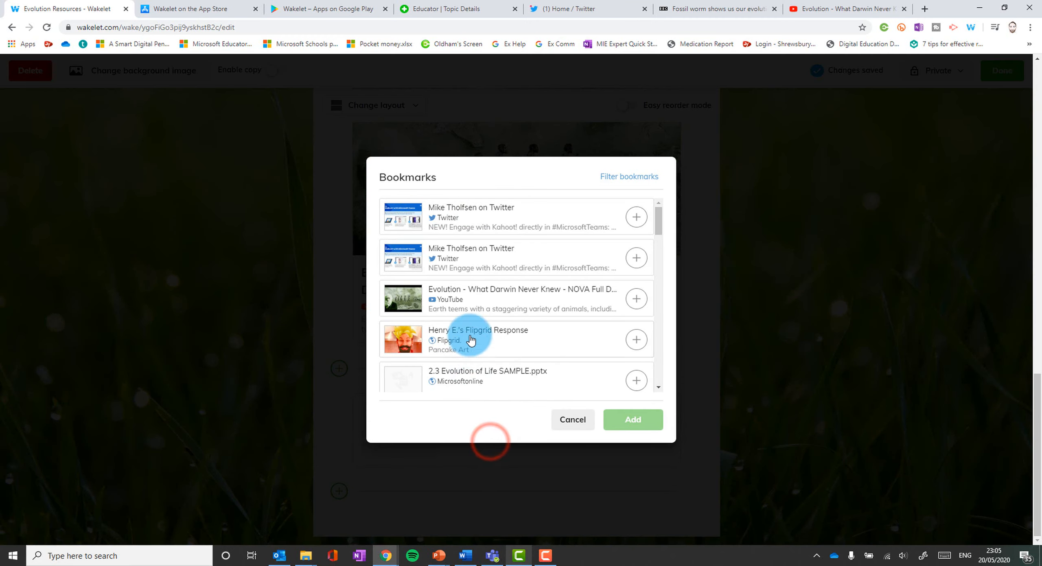
pyautogui.click(515, 388)
pyautogui.click(633, 421)
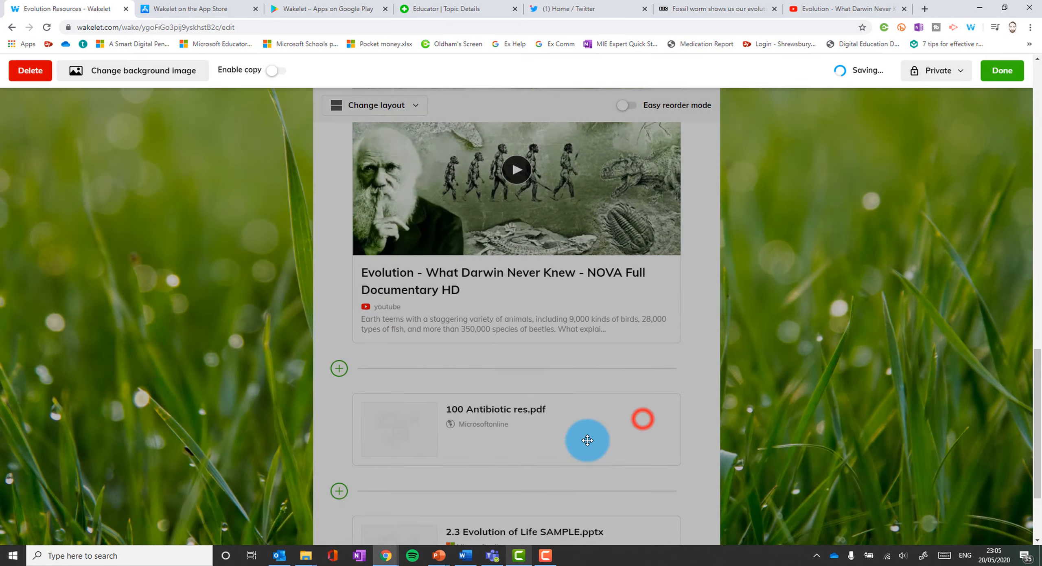
pyautogui.scroll(-3, 342, 397)
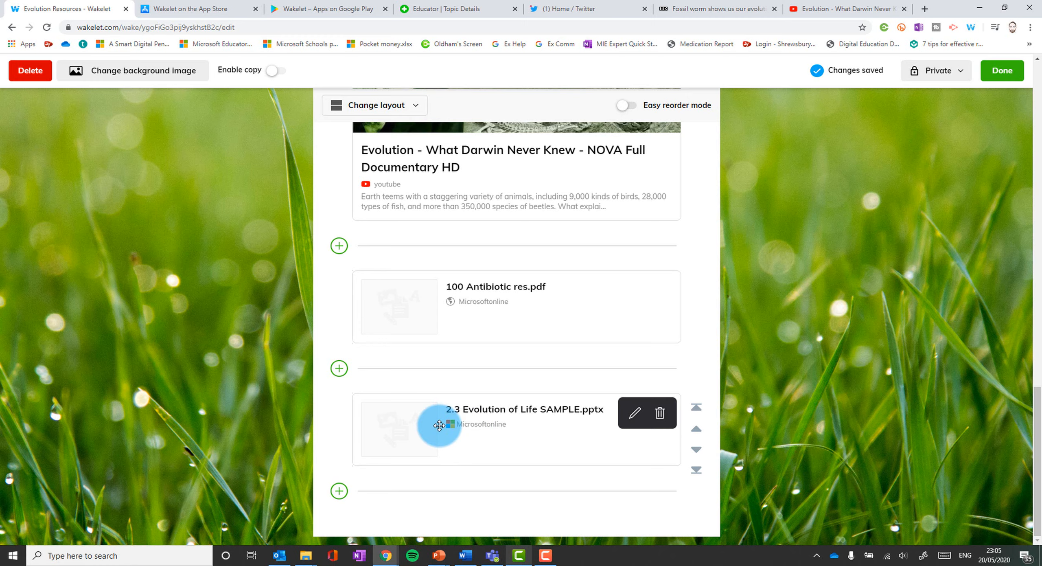
pyautogui.click(339, 490)
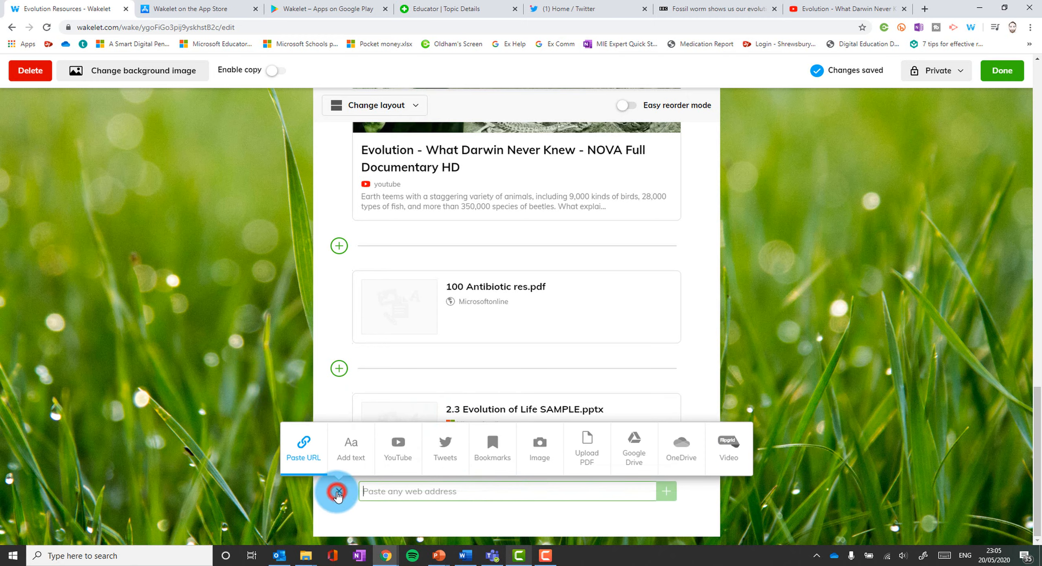
pyautogui.click(723, 450)
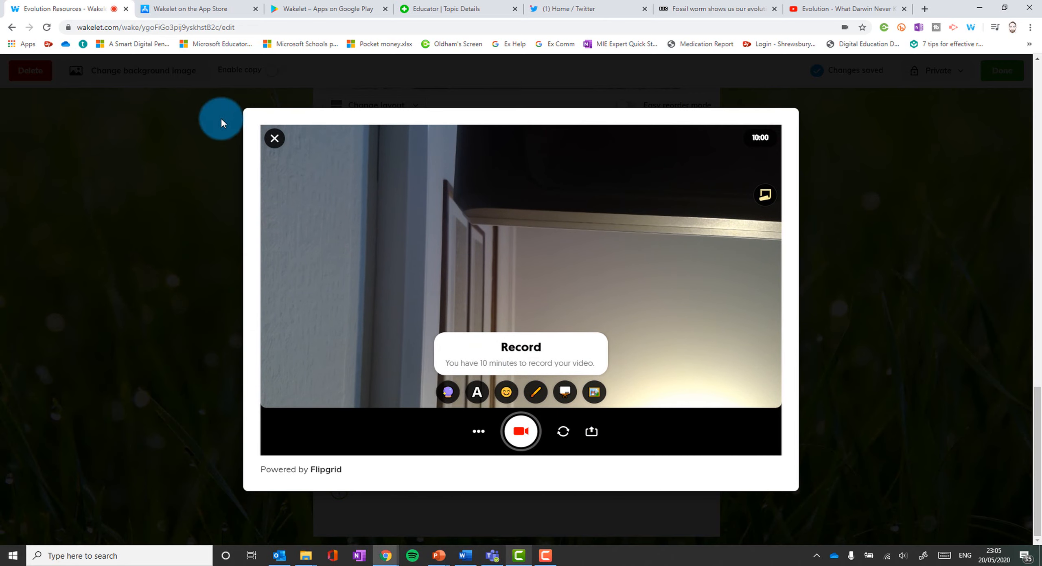
pyautogui.click(275, 139)
# Copy the share link of the May 17, 2020 Flipgrid response and add it to the end of the collection
pyautogui.click(439, 9)
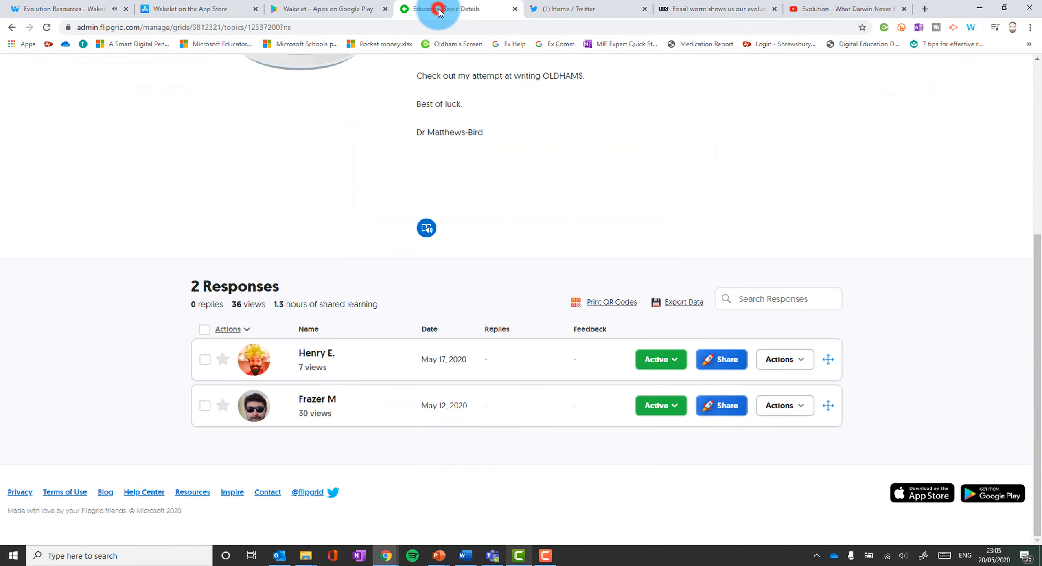
pyautogui.click(722, 360)
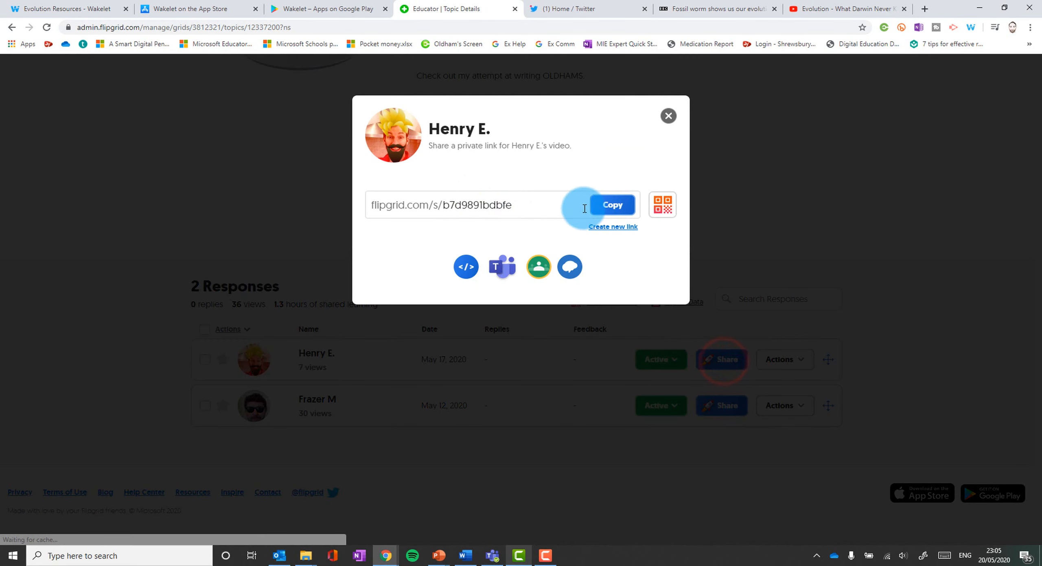
pyautogui.click(619, 206)
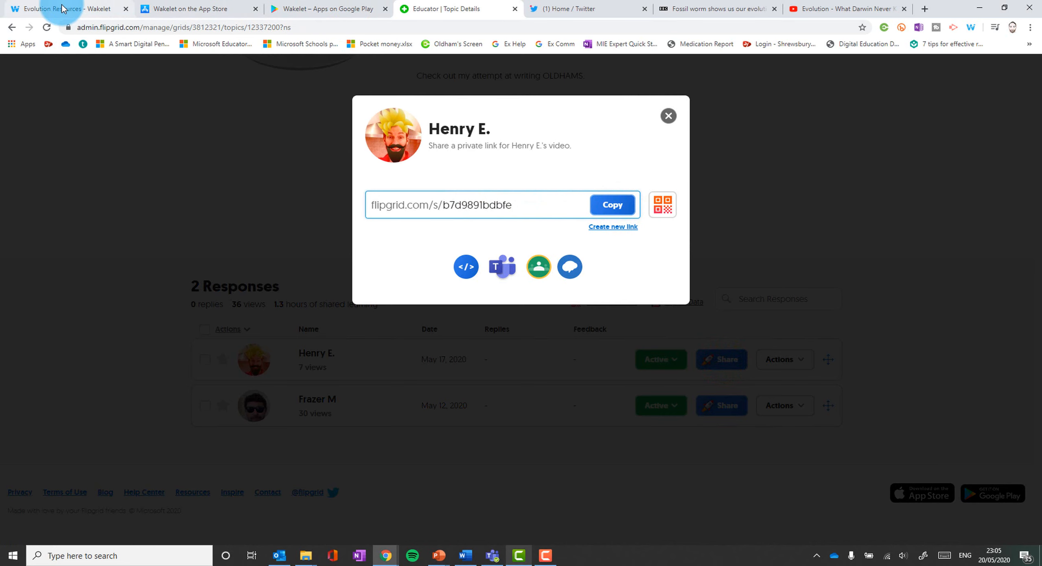
pyautogui.click(61, 8)
pyautogui.click(339, 490)
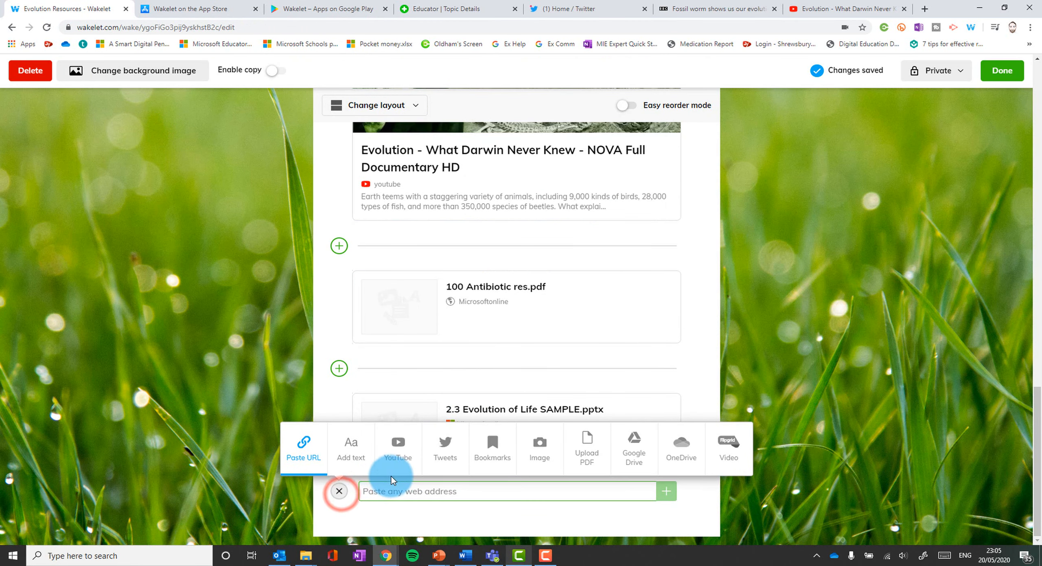
pyautogui.rightClick(474, 488)
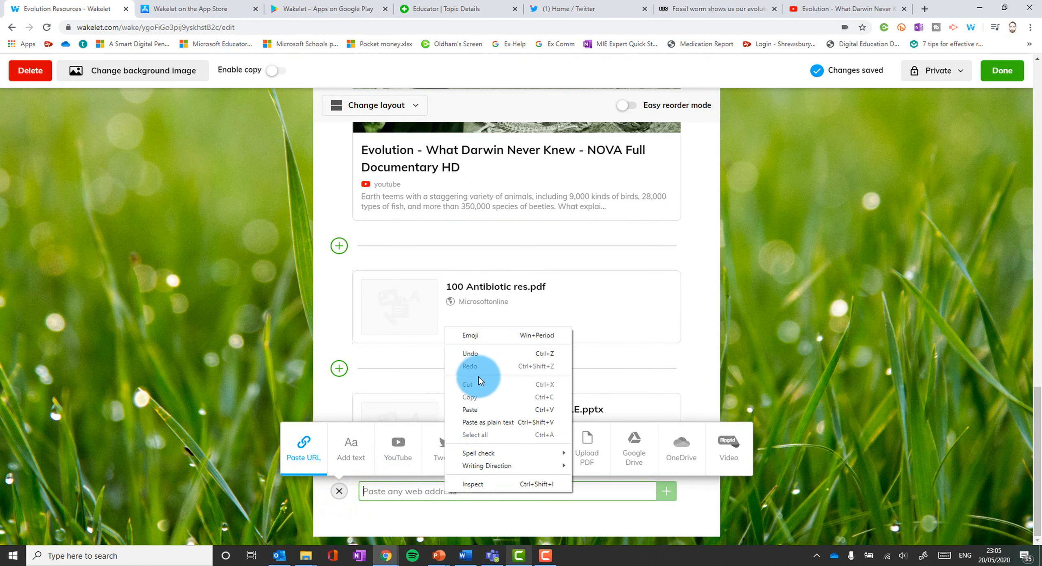
pyautogui.click(478, 412)
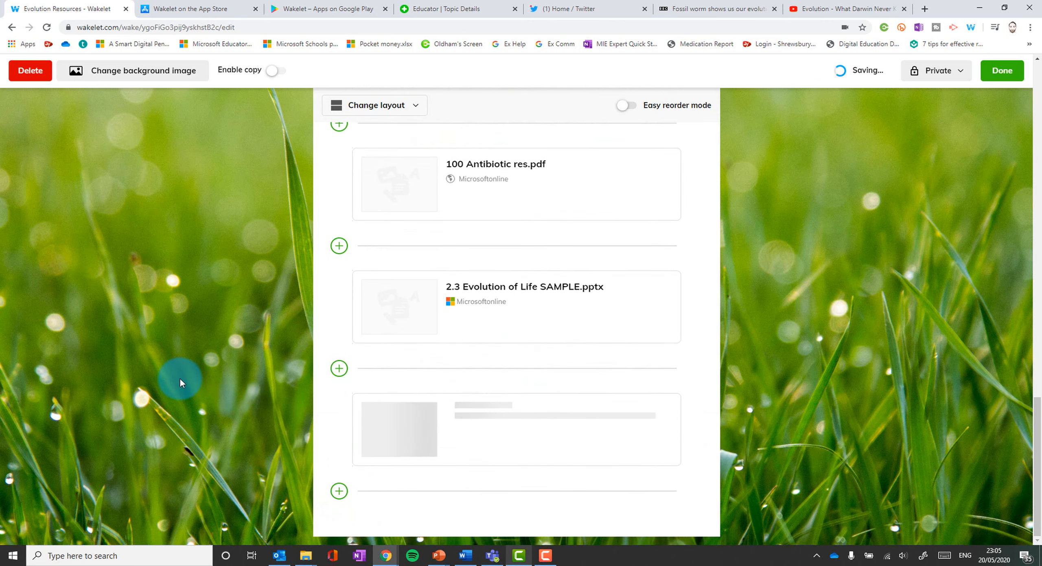
pyautogui.scroll(-4, 137, 349)
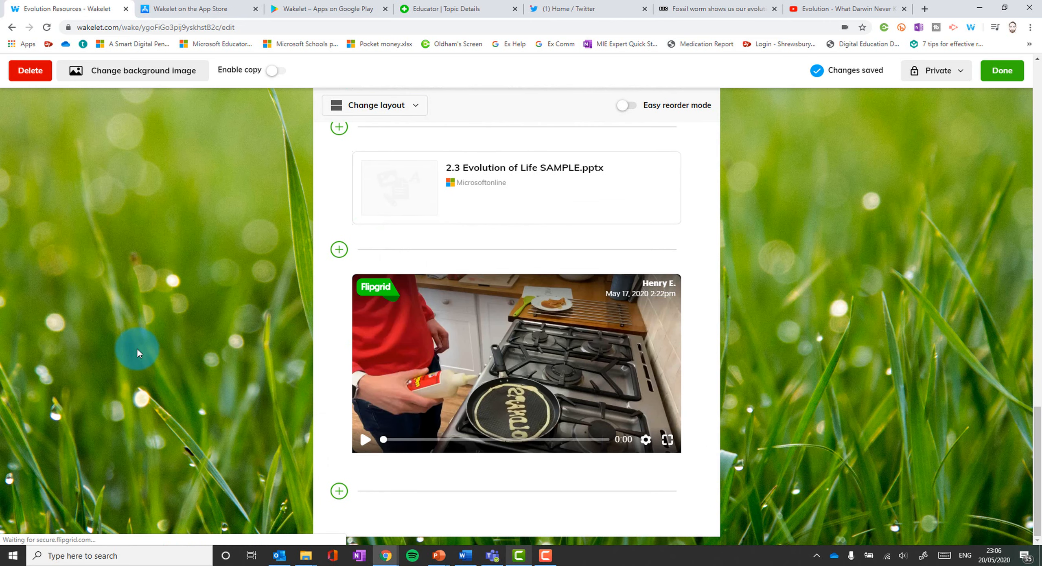
# Move the BBC News fossil worm article down one place, below the "How Evolution works" video
pyautogui.scroll(12, 137, 349)
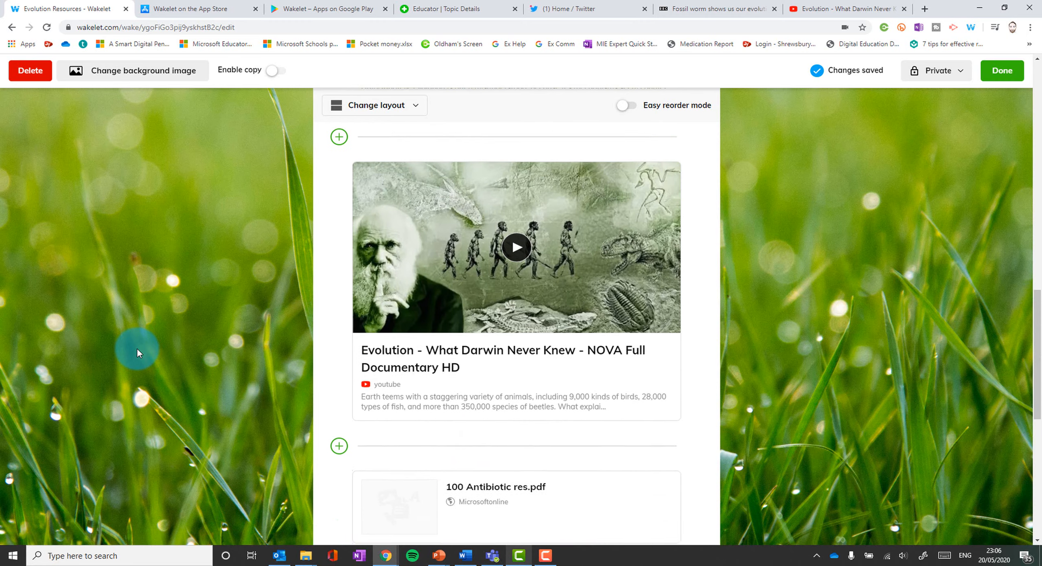
pyautogui.scroll(15, 137, 348)
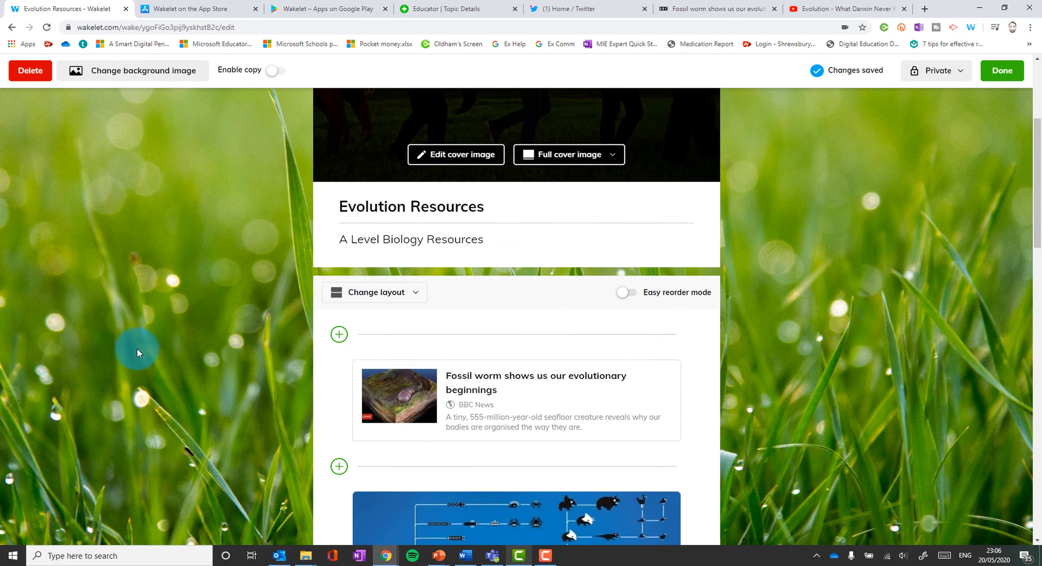
pyautogui.scroll(-5, 137, 348)
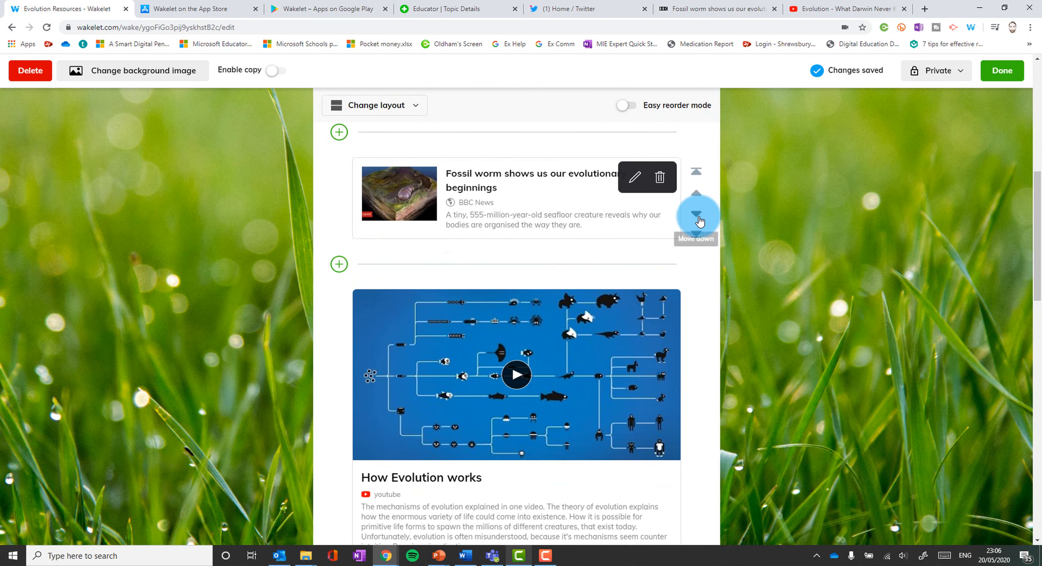
pyautogui.click(699, 216)
pyautogui.scroll(-5, 679, 292)
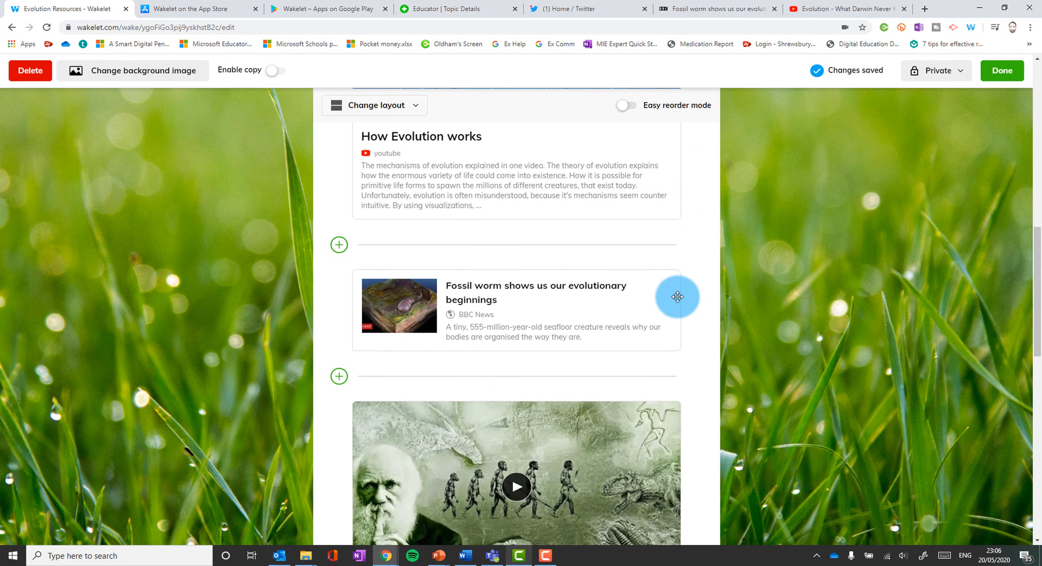
# Add the text "A nice video to get you started" in H1 heading style above the "How Evolution works" video
pyautogui.scroll(11, 676, 297)
pyautogui.scroll(-3, 522, 339)
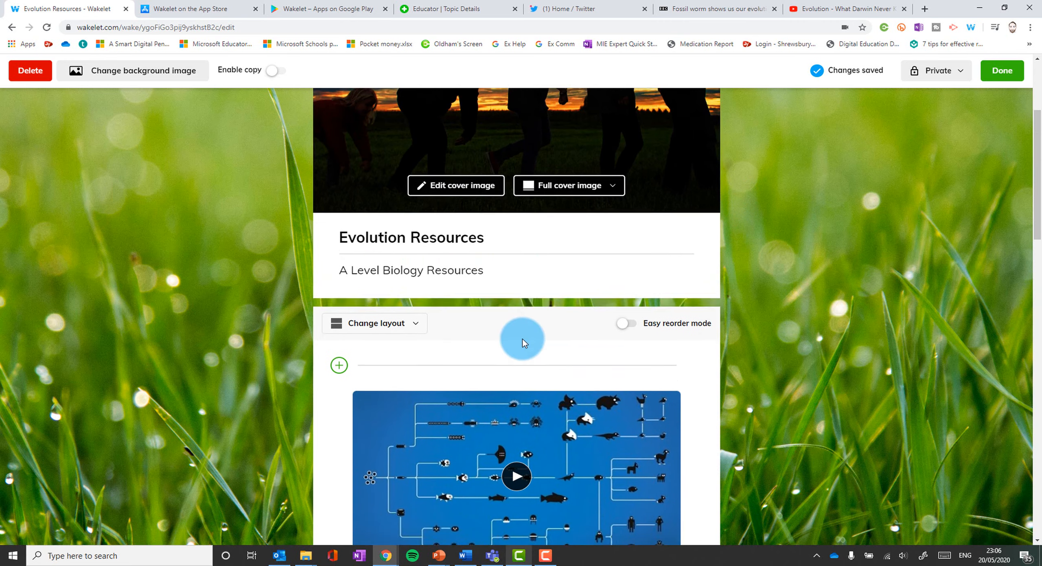
pyautogui.click(339, 290)
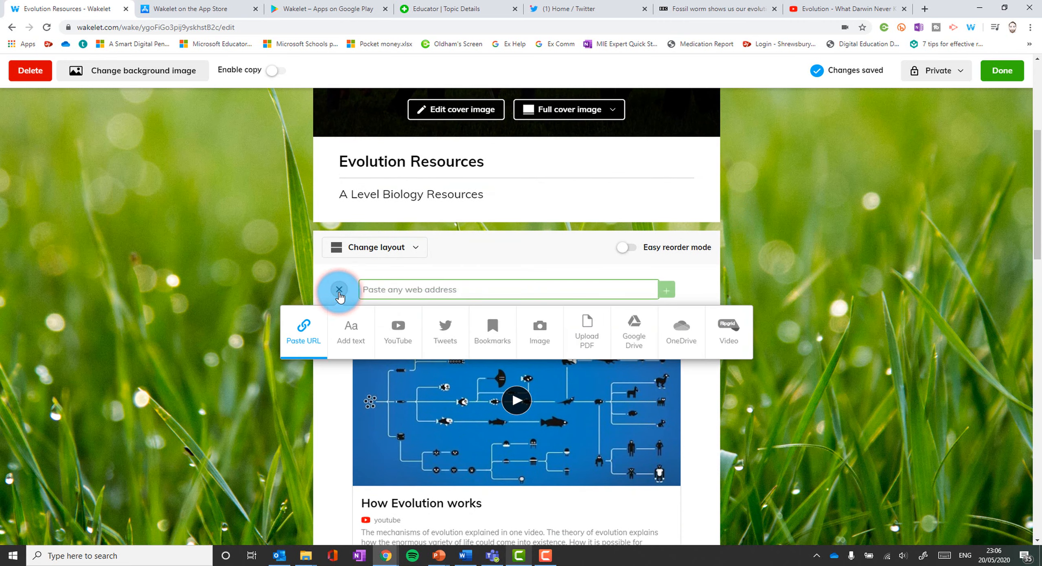
pyautogui.click(349, 336)
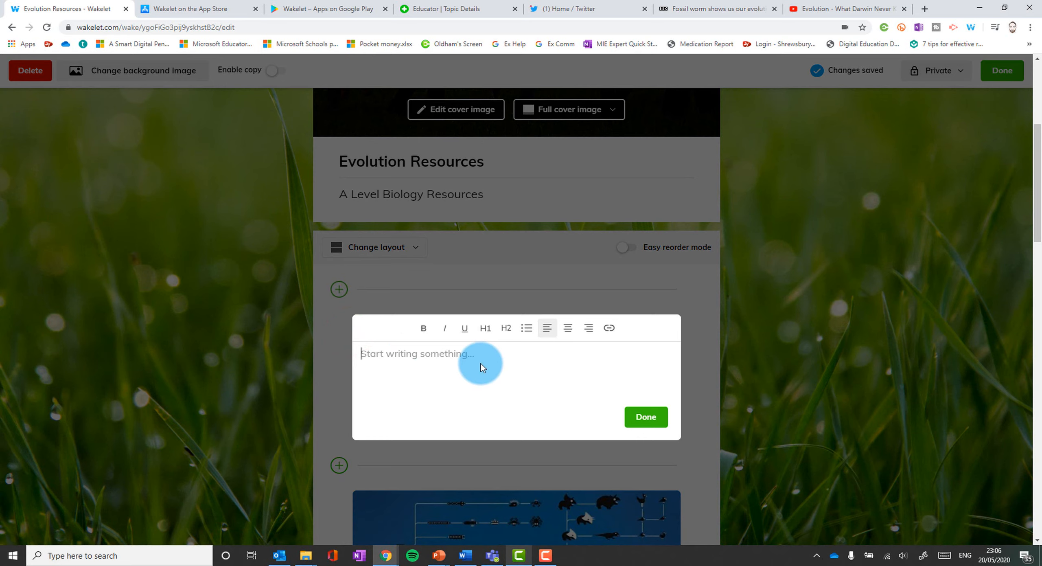
pyautogui.write('A nice c')
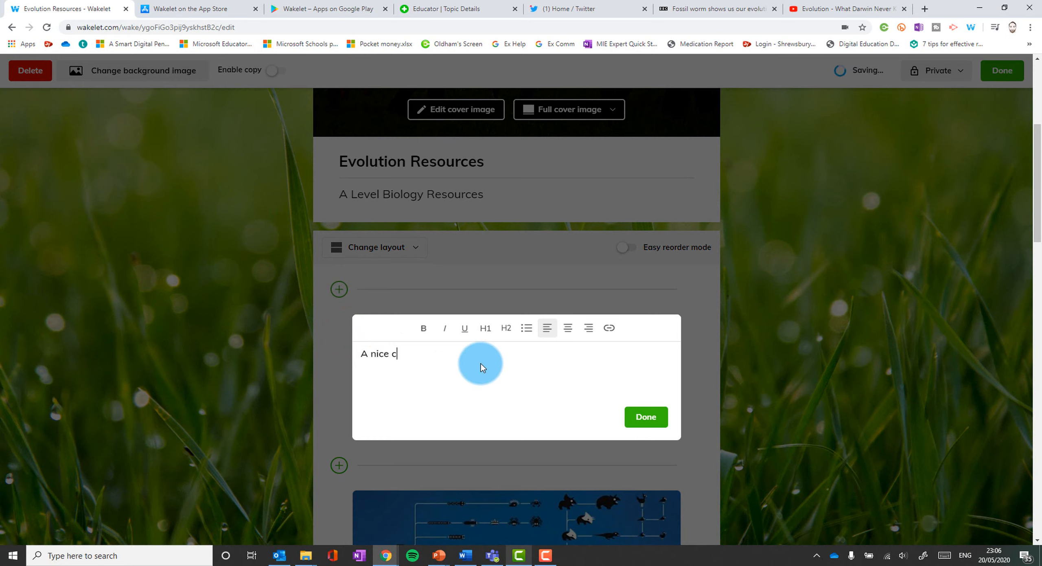
pyautogui.press('BackSpace')
pyautogui.write('video to get you ')
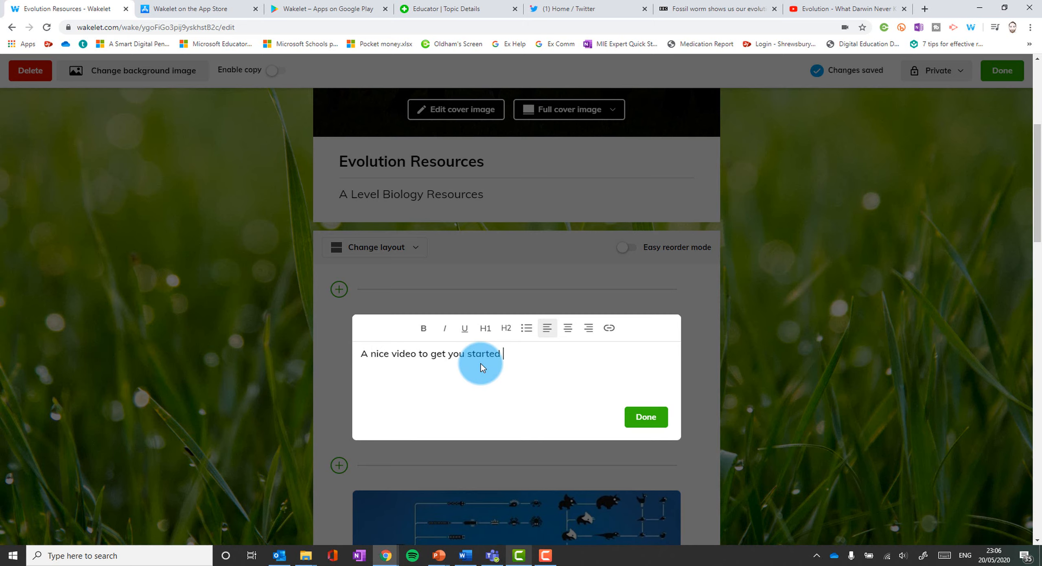
pyautogui.write('started')
pyautogui.press('BackSpace')
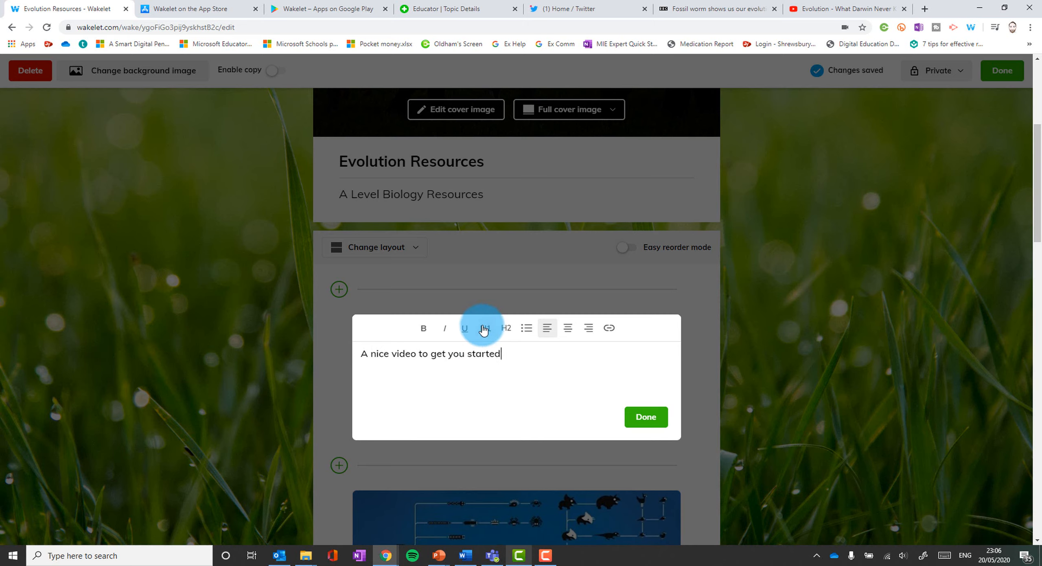
pyautogui.click(483, 330)
pyautogui.click(661, 417)
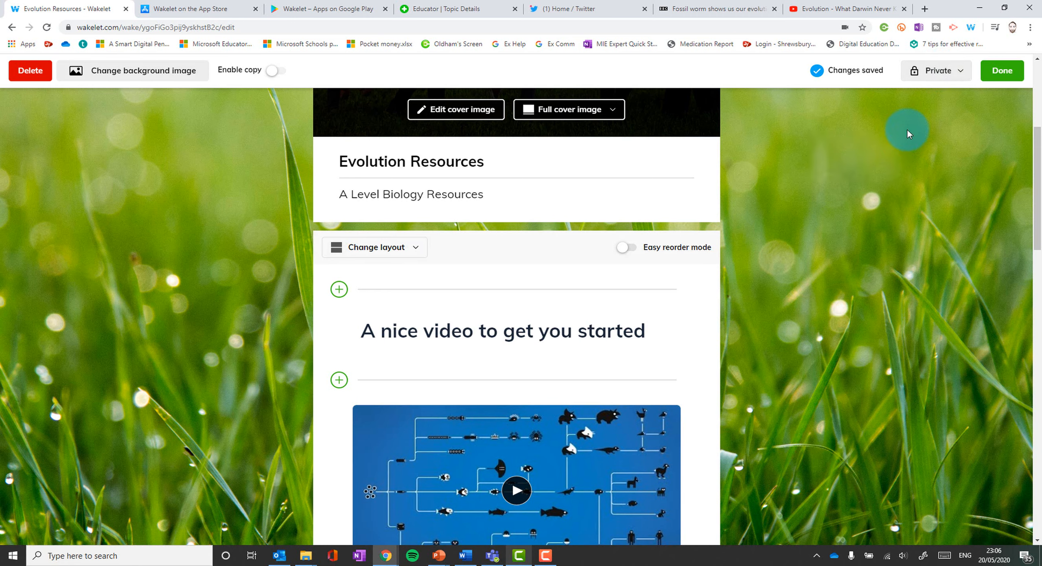
# Set the collection's visibility to Public with copying enabled, and finish editing it
pyautogui.click(941, 73)
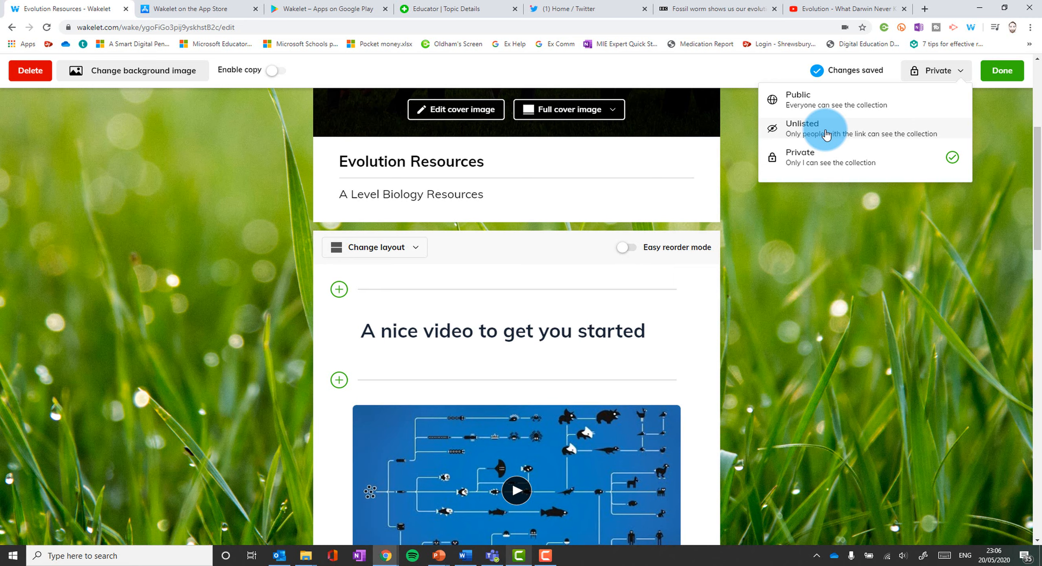
pyautogui.click(800, 99)
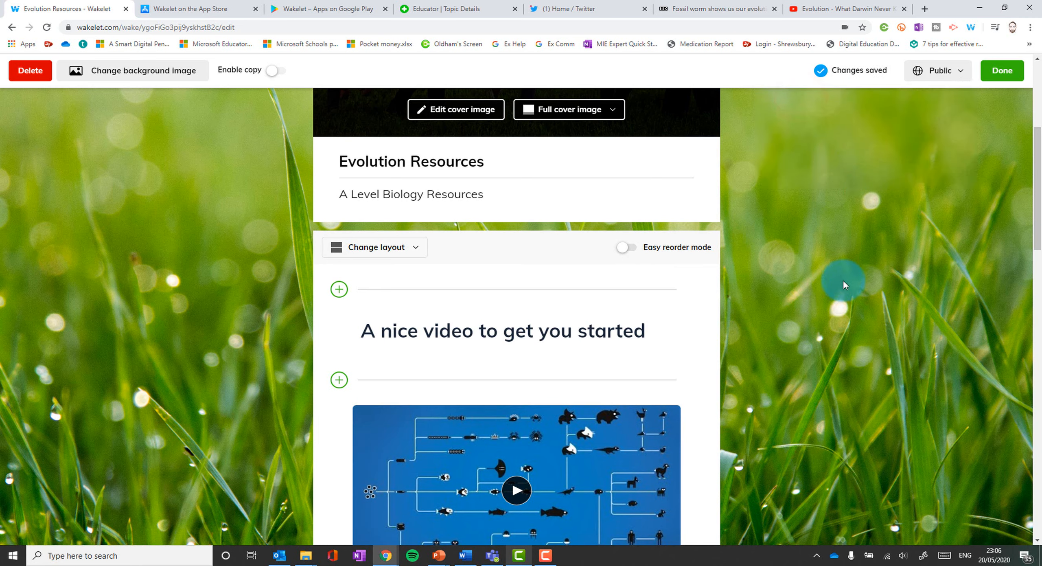
pyautogui.scroll(5, 855, 234)
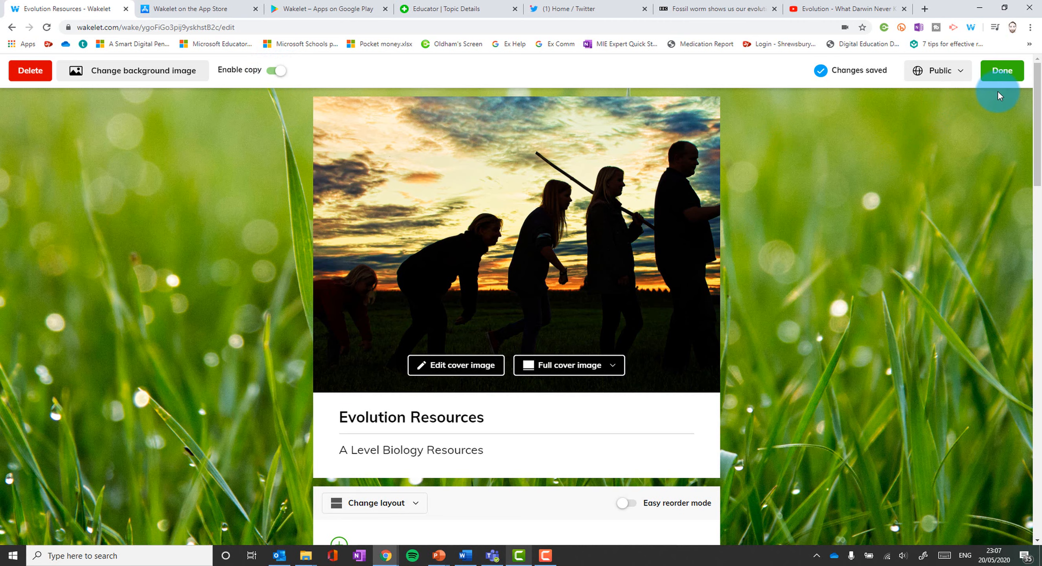
pyautogui.click(1008, 77)
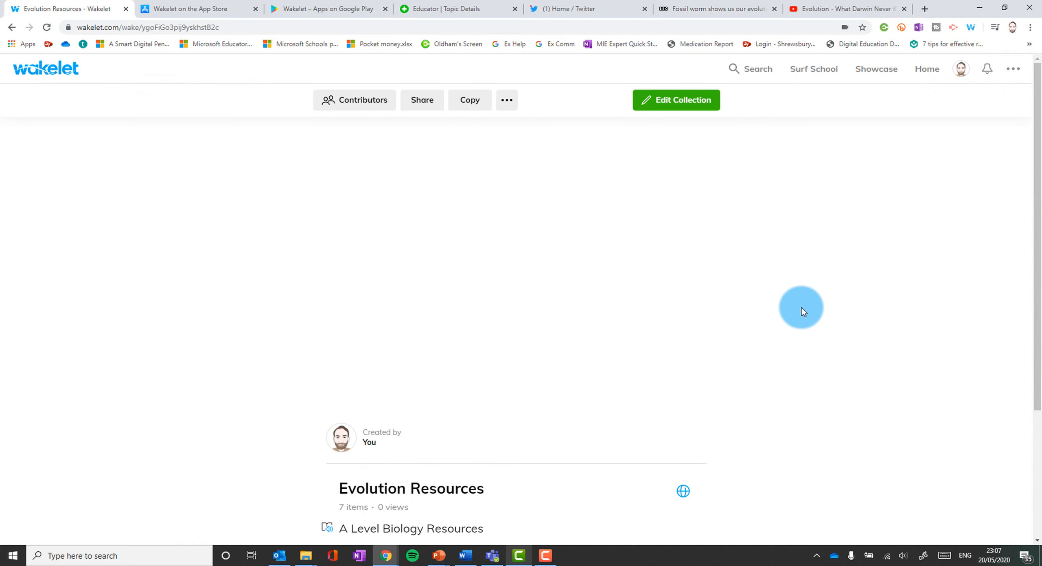
# Look through the finished collection from its cover image down to the last item
pyautogui.scroll(-4, 801, 308)
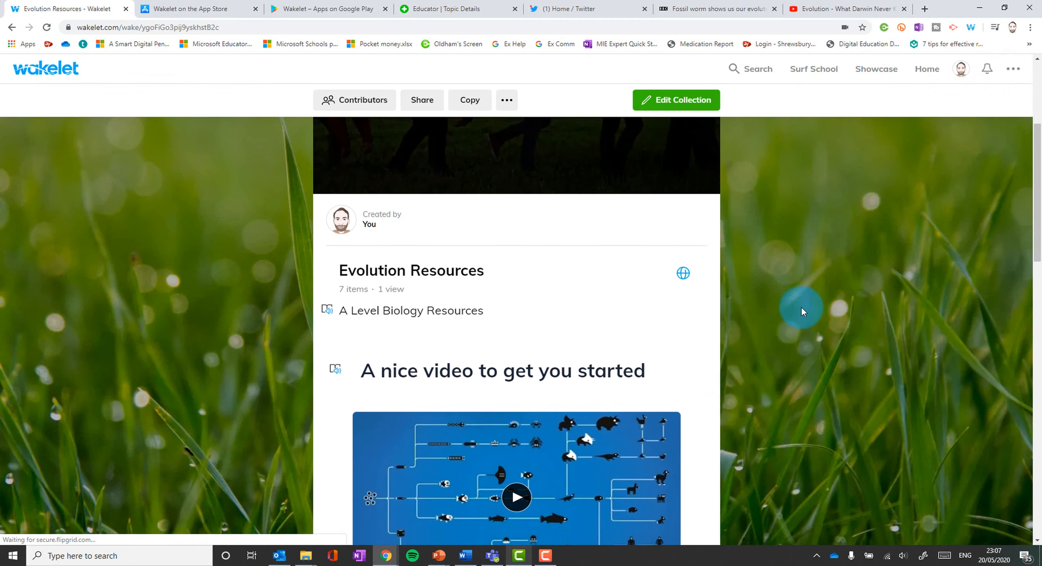
pyautogui.scroll(-10, 801, 307)
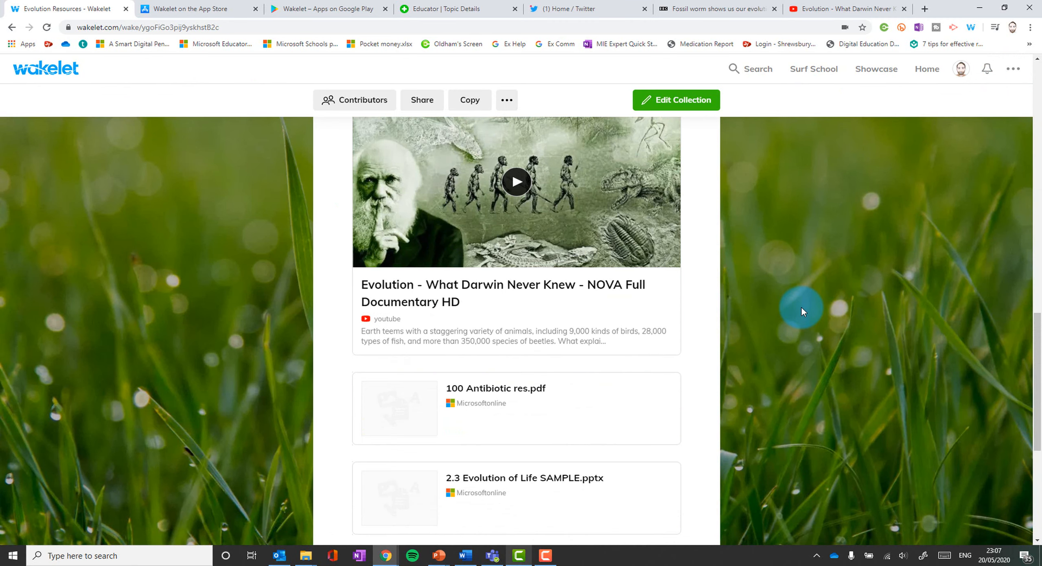
pyautogui.scroll(-5, 802, 308)
pyautogui.scroll(15, 802, 307)
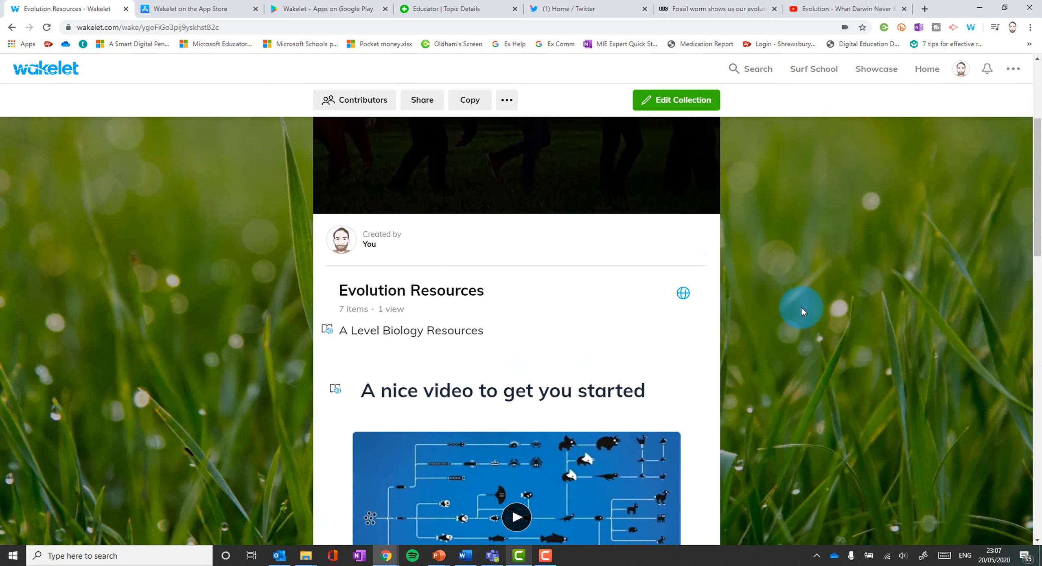
pyautogui.scroll(3, 384, 454)
# View the description "A Level Biology Resources" in the immersive reader and return to the collection
pyautogui.scroll(-3, 366, 407)
pyautogui.scroll(-1, 327, 269)
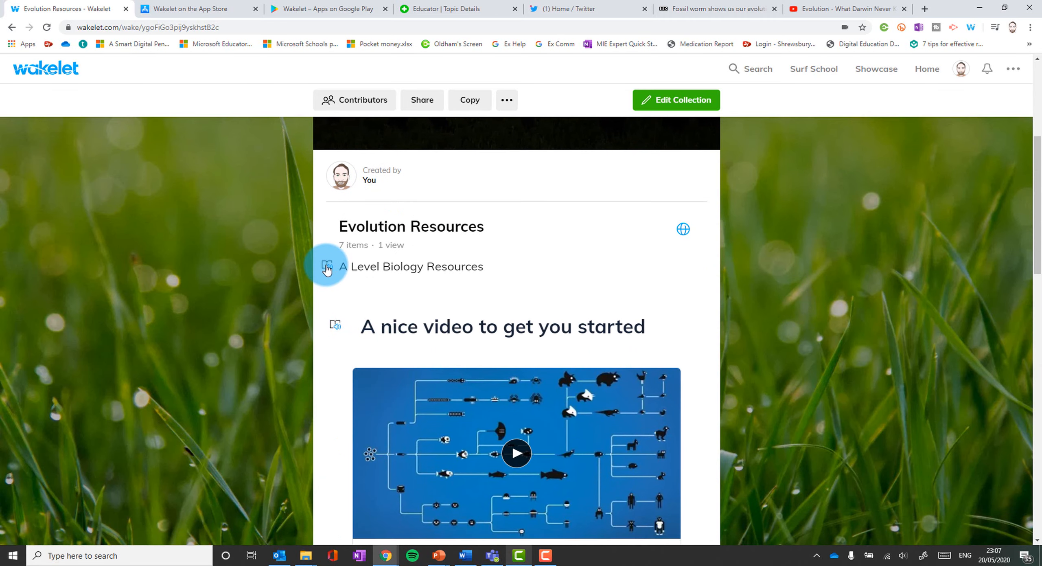
pyautogui.click(327, 266)
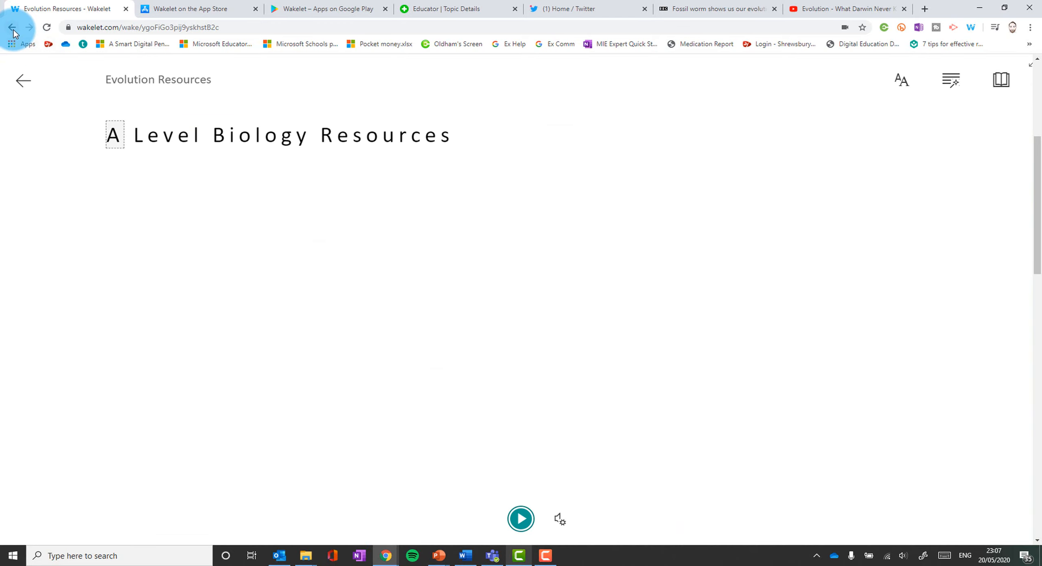
pyautogui.click(23, 80)
# Play the "How Evolution works" video from the collection, return, and view the items at the end
pyautogui.scroll(-5, 374, 187)
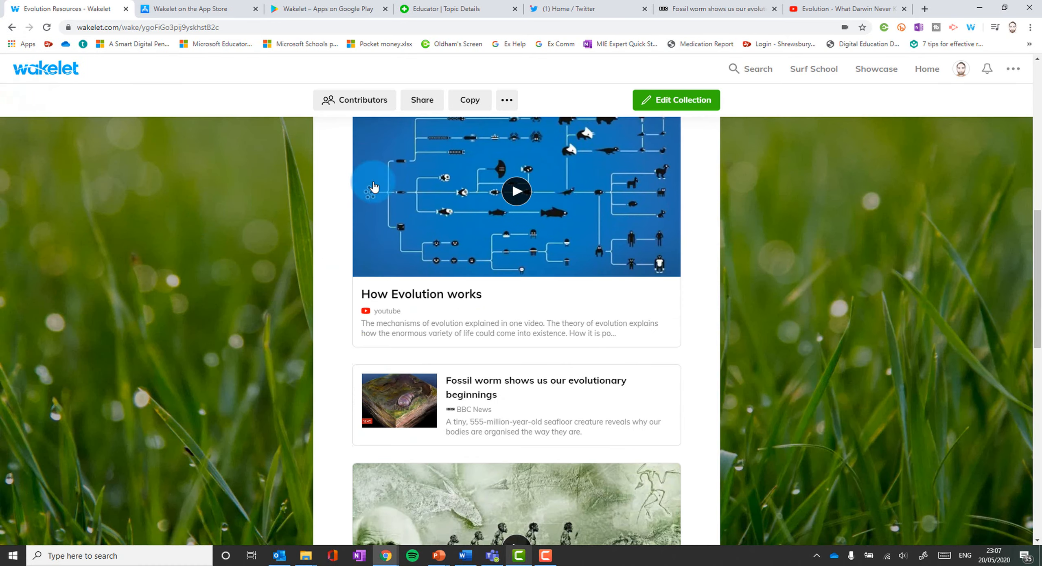
pyautogui.click(524, 189)
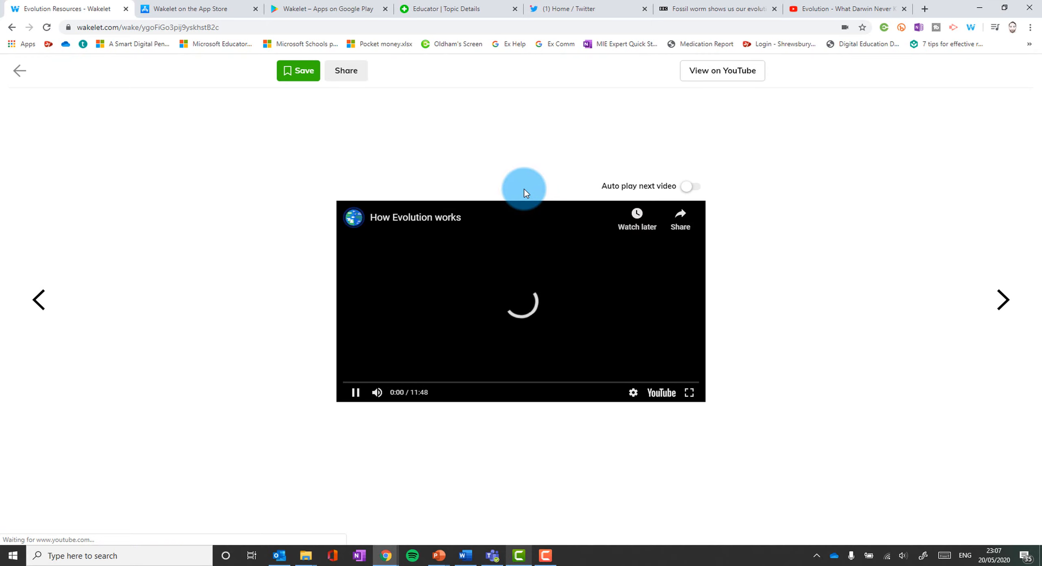
pyautogui.click(17, 73)
pyautogui.scroll(-12, 212, 207)
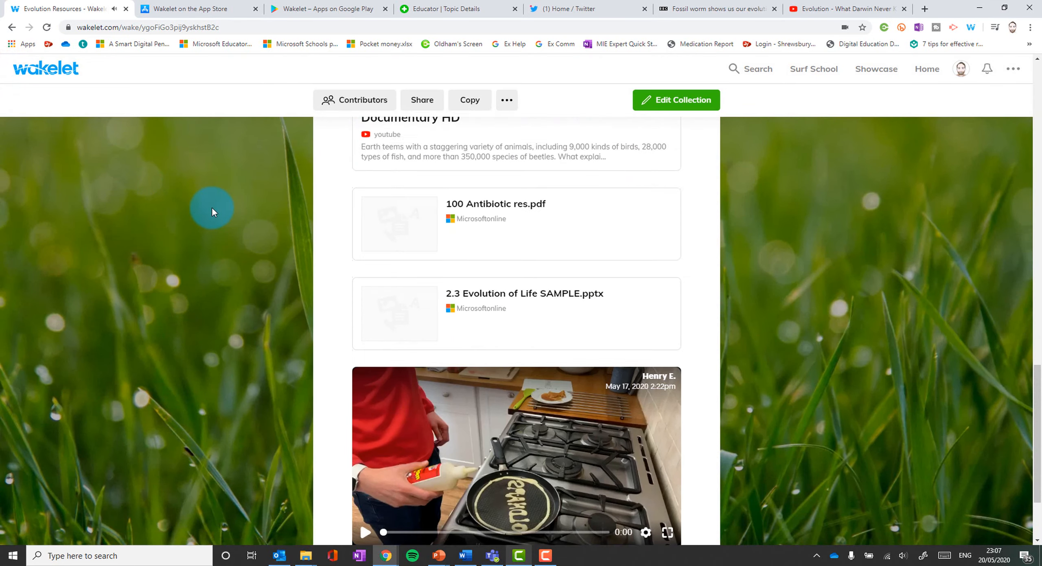
# Open the "2.3 Evolution of Life SAMPLE.pptx" presentation from the collection, close it, and view the collection's last items
pyautogui.scroll(-1, 212, 207)
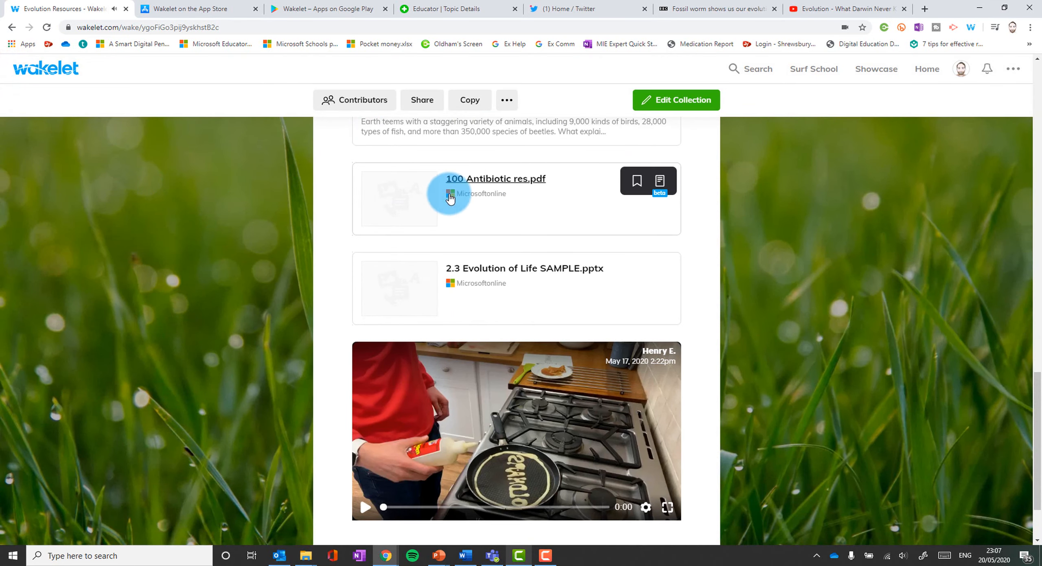
pyautogui.click(529, 276)
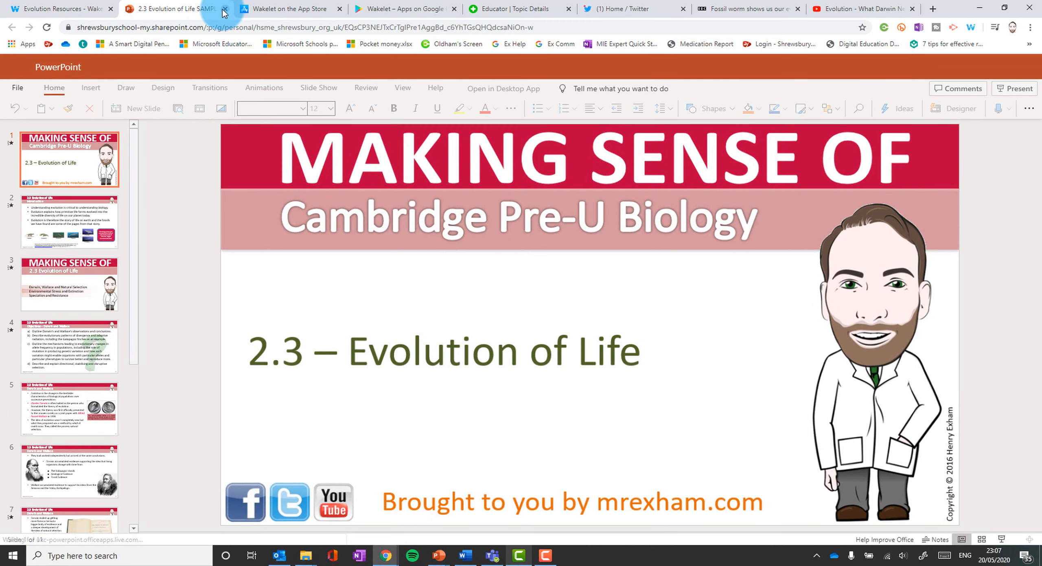
pyautogui.click(226, 9)
pyautogui.scroll(-3, 360, 310)
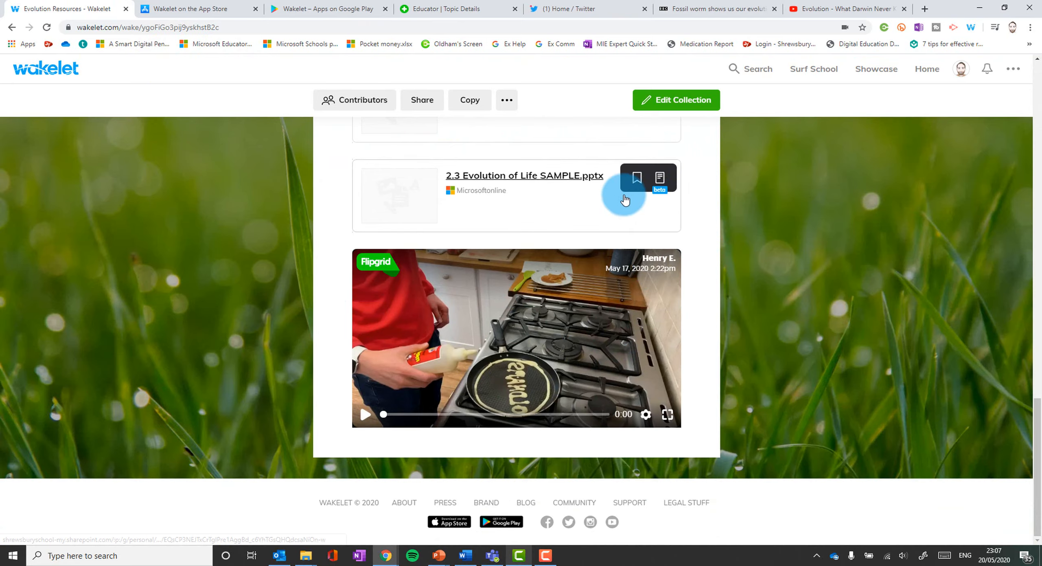
# Look over the collection again from its title and description down to the items after the heading
pyautogui.scroll(8, 611, 203)
pyautogui.scroll(10, 595, 215)
pyautogui.scroll(-4, 594, 216)
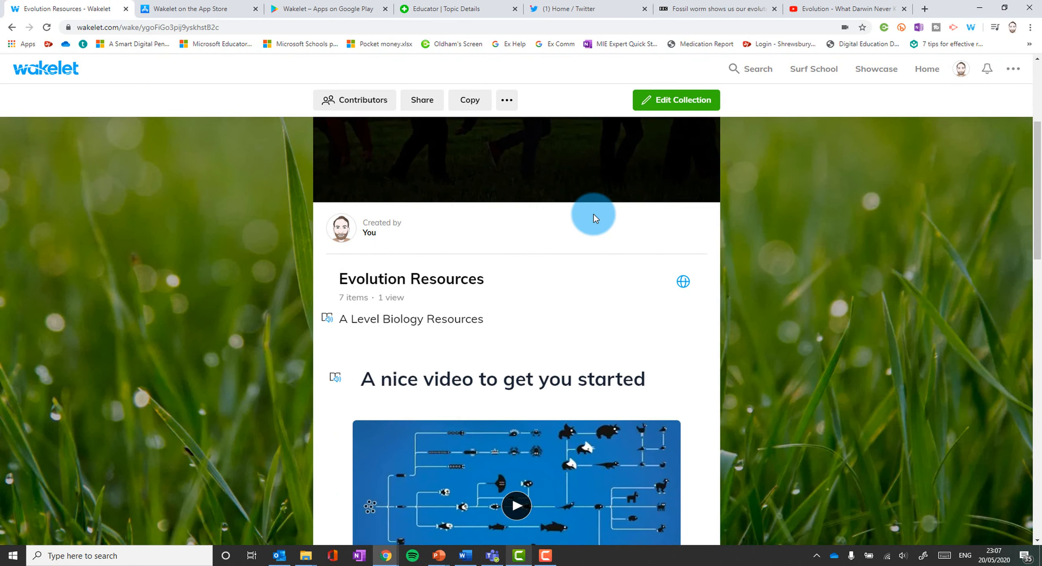
pyautogui.scroll(-5, 594, 216)
pyautogui.moveTo(637, 279)
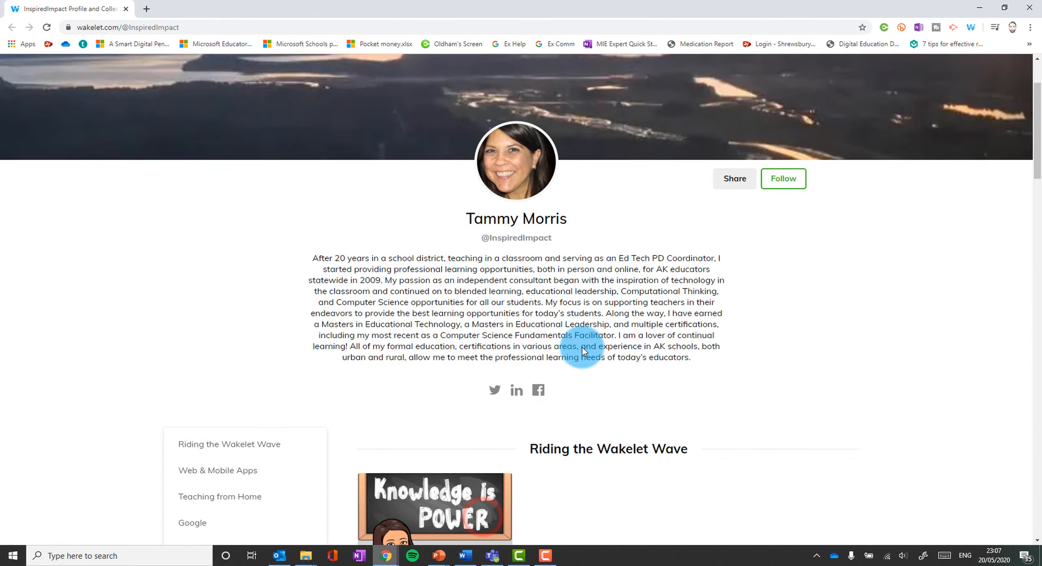
# Examine the educator's public profile and its grouped collections, including the Web & Mobile Apps and Teaching from Home categories
pyautogui.scroll(-4, 583, 346)
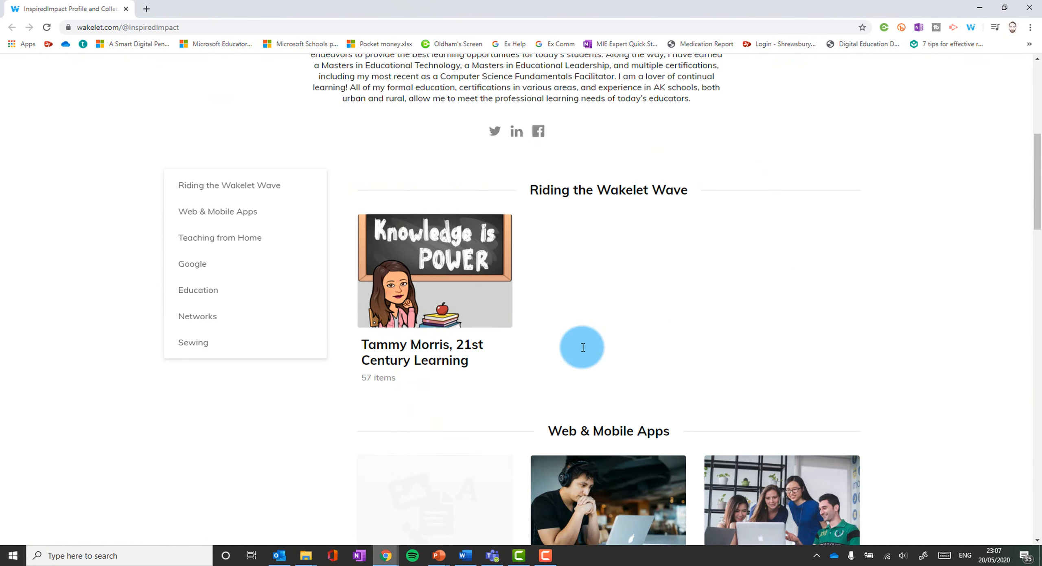
pyautogui.scroll(2, 582, 347)
pyautogui.scroll(5, 582, 347)
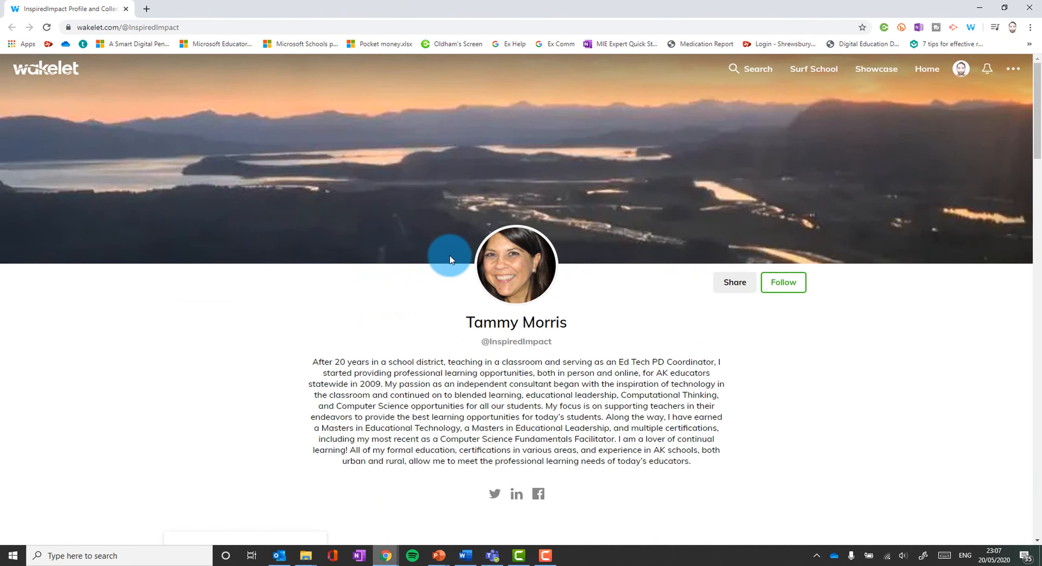
pyautogui.scroll(-5, 416, 343)
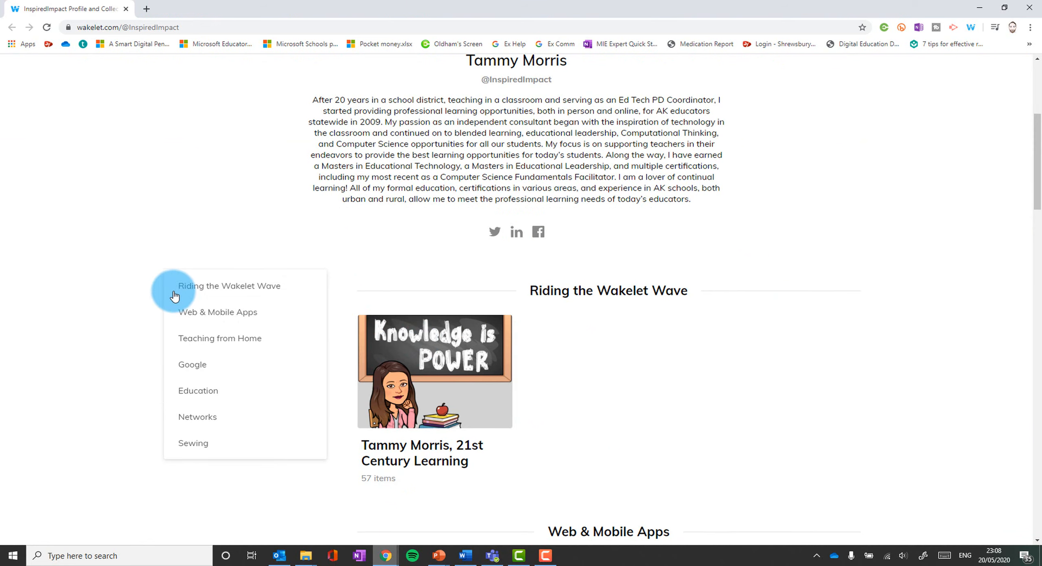
pyautogui.click(211, 310)
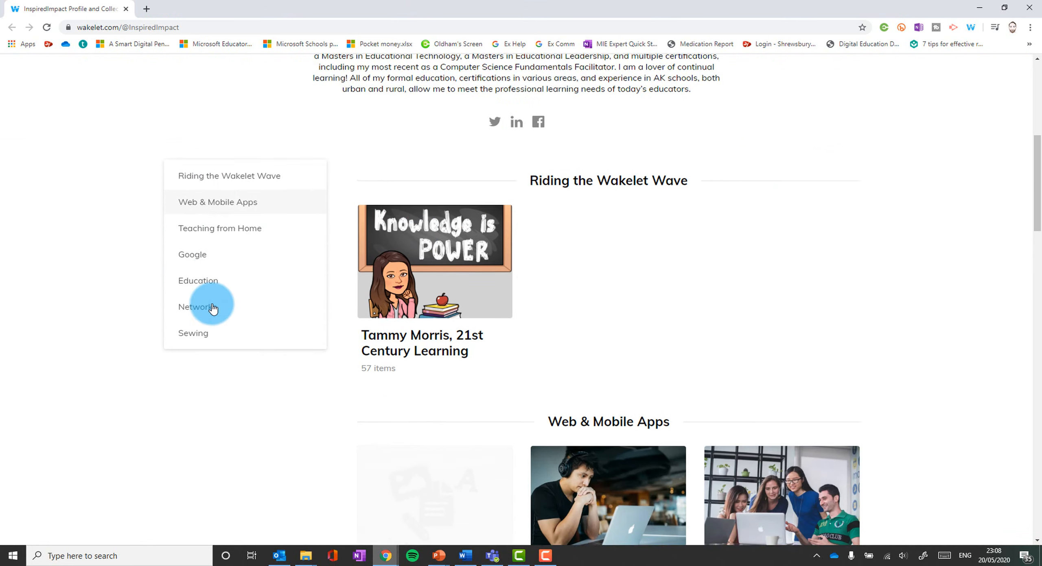
pyautogui.scroll(-1, 228, 216)
pyautogui.scroll(-4, 661, 385)
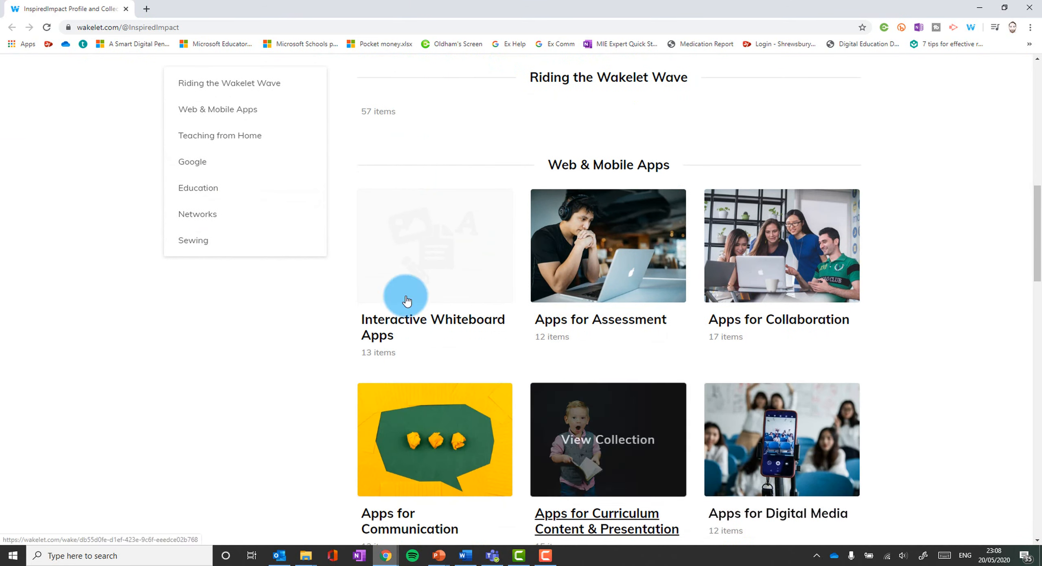
pyautogui.scroll(-6, 241, 200)
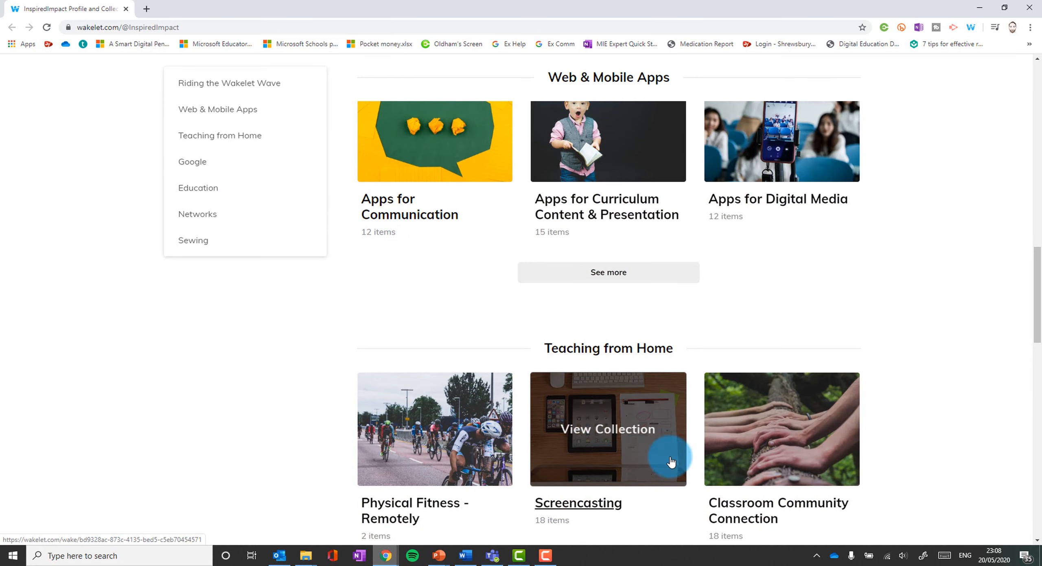
# From the profile's Screencasting collection, save the Classroom Resources item to the Remote Learning Resources collection
pyautogui.click(640, 459)
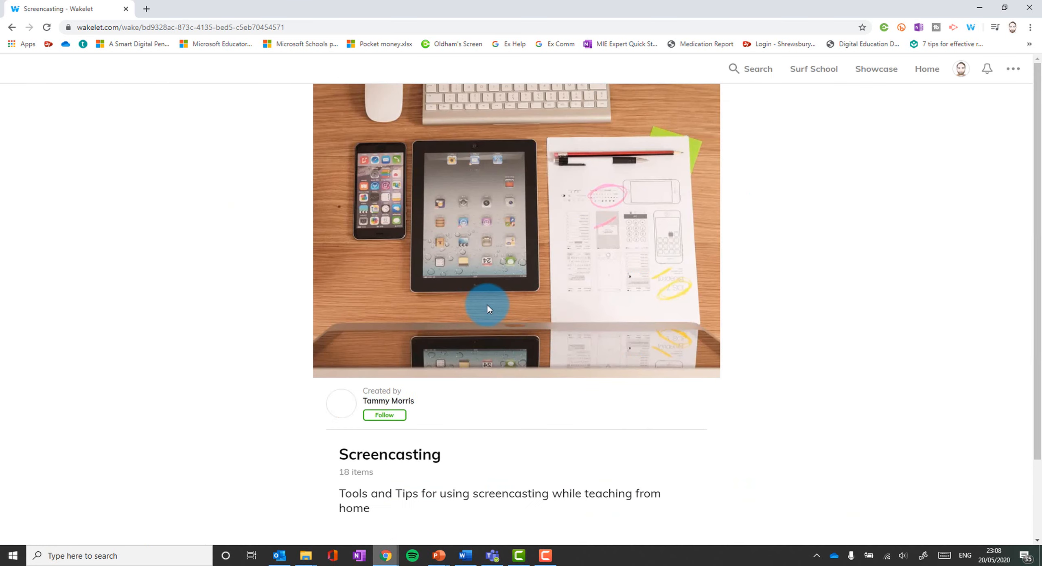
pyautogui.scroll(-3, 487, 304)
pyautogui.scroll(-4, 484, 303)
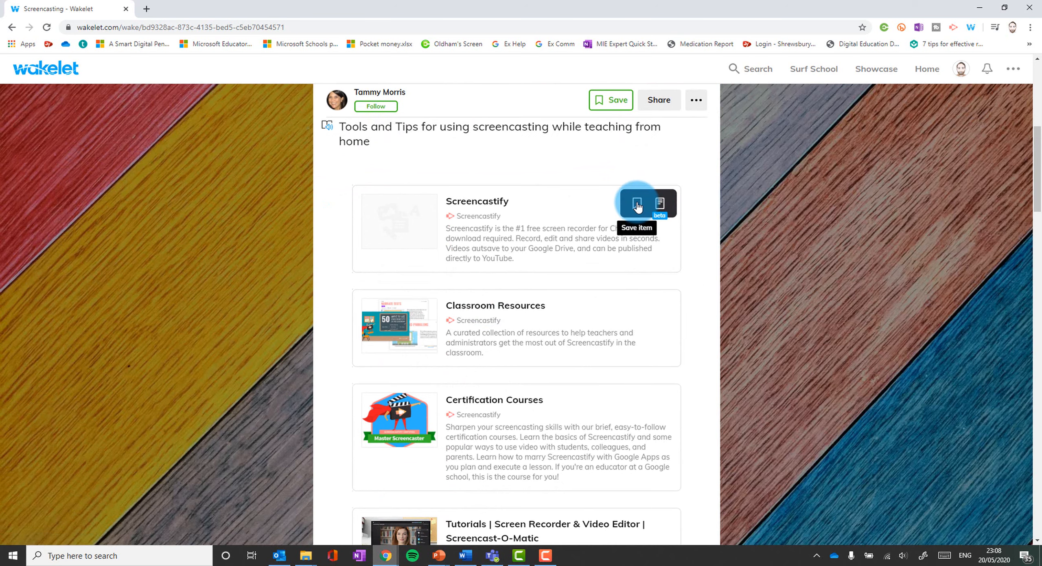
pyautogui.click(641, 309)
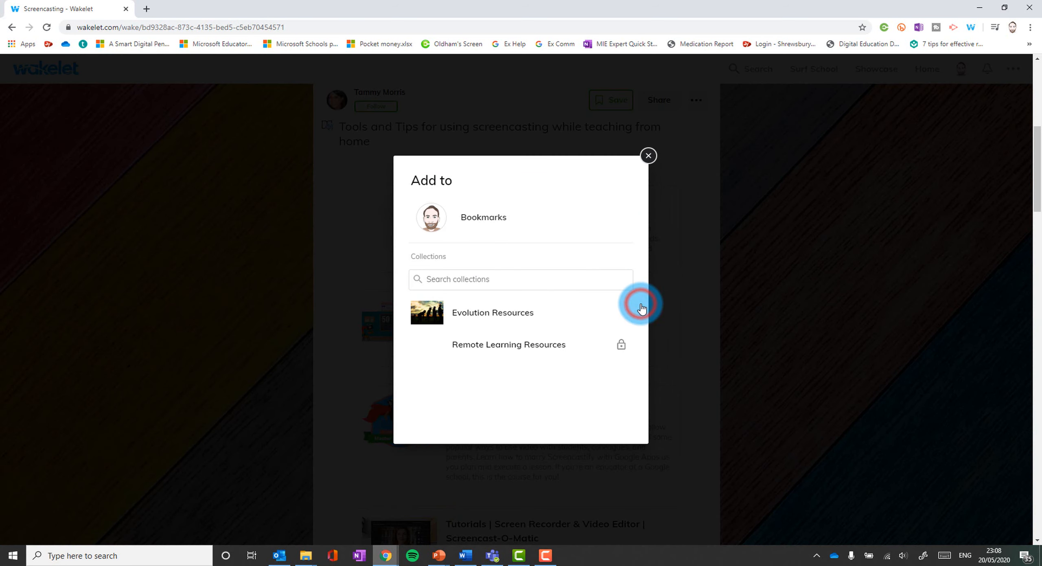
pyautogui.moveTo(507, 358)
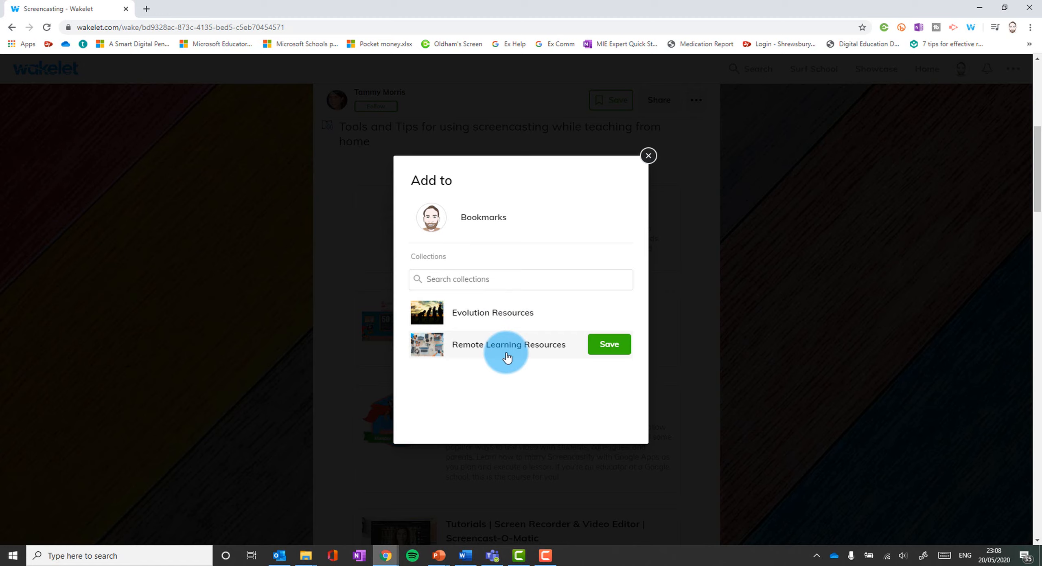
pyautogui.click(611, 349)
# Open the original "Fossil worm shows us our evolutionary beginnings" article from Evolution Resources, skim it, and return to the collection
pyautogui.moveTo(662, 219)
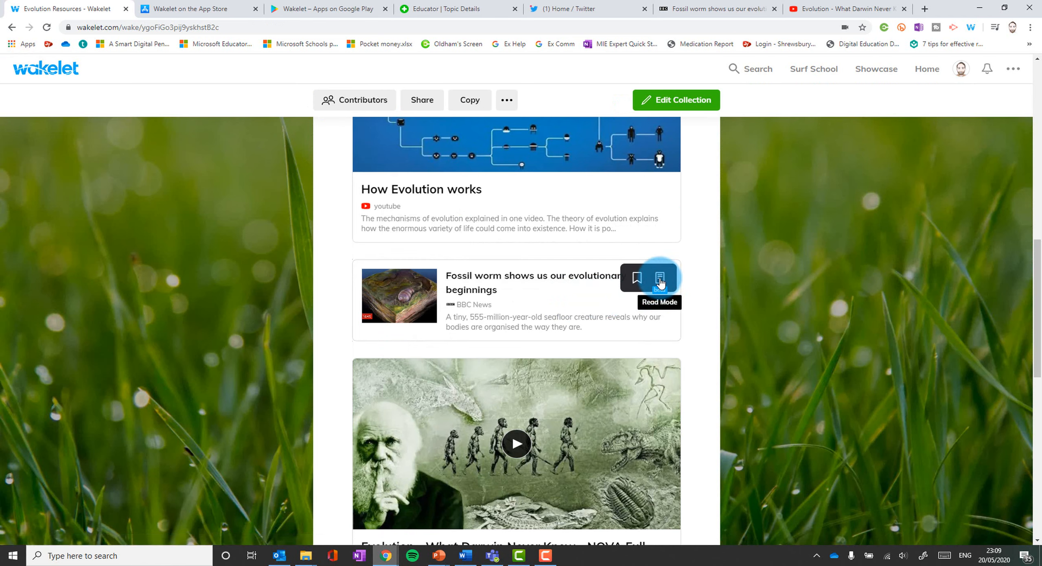
pyautogui.click(477, 288)
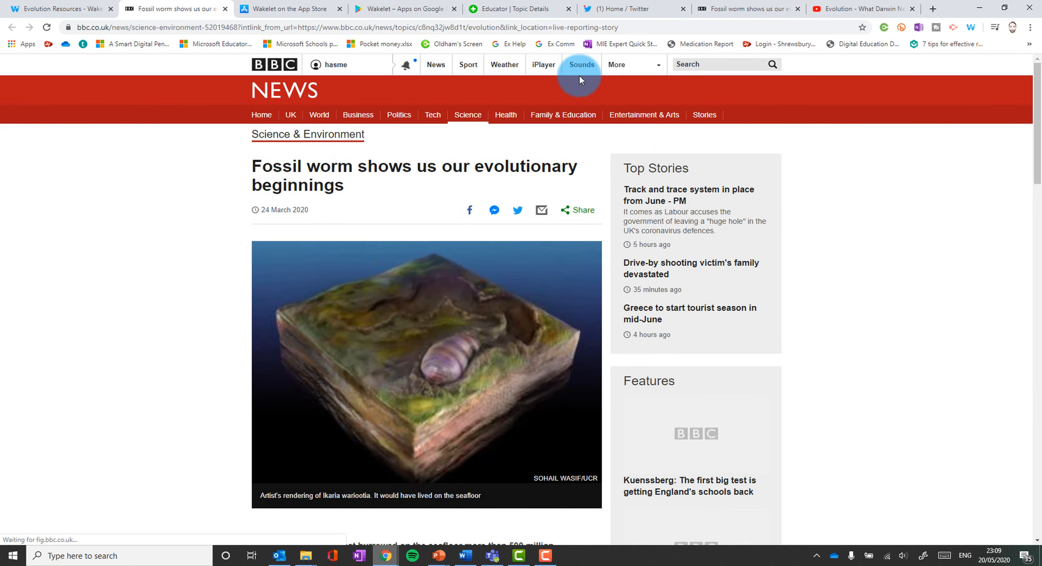
pyautogui.scroll(-10, 447, 203)
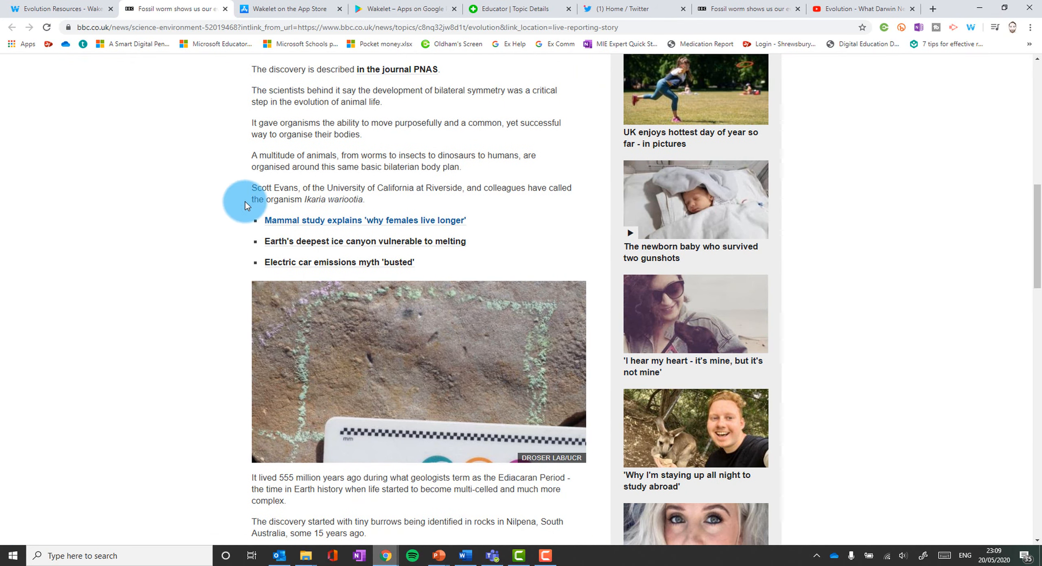
pyautogui.scroll(6, 245, 201)
pyautogui.click(57, 9)
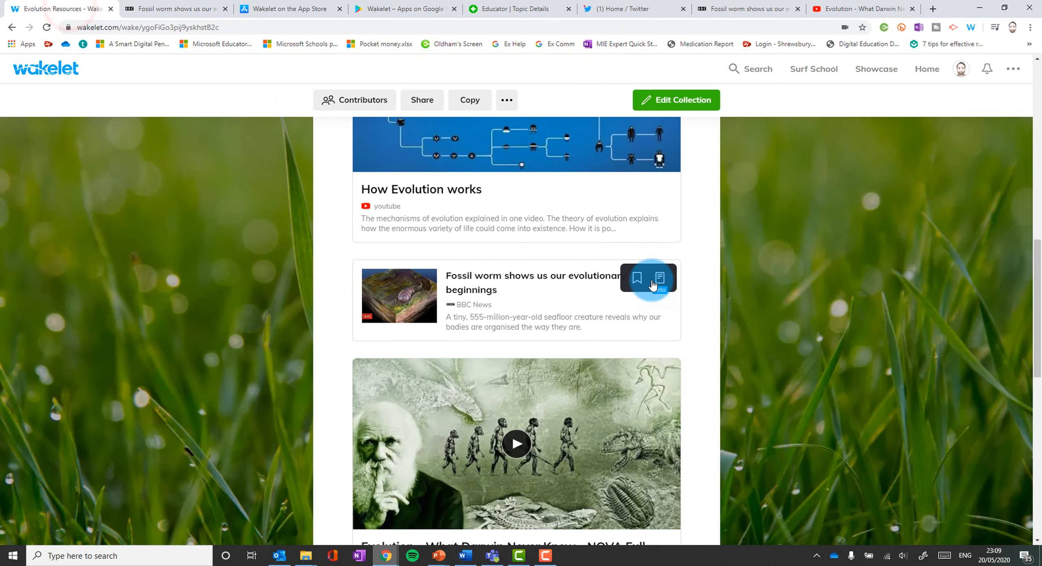
# Open the fossil worm article in Read Mode and skim its text before returning to the article's title
pyautogui.click(659, 278)
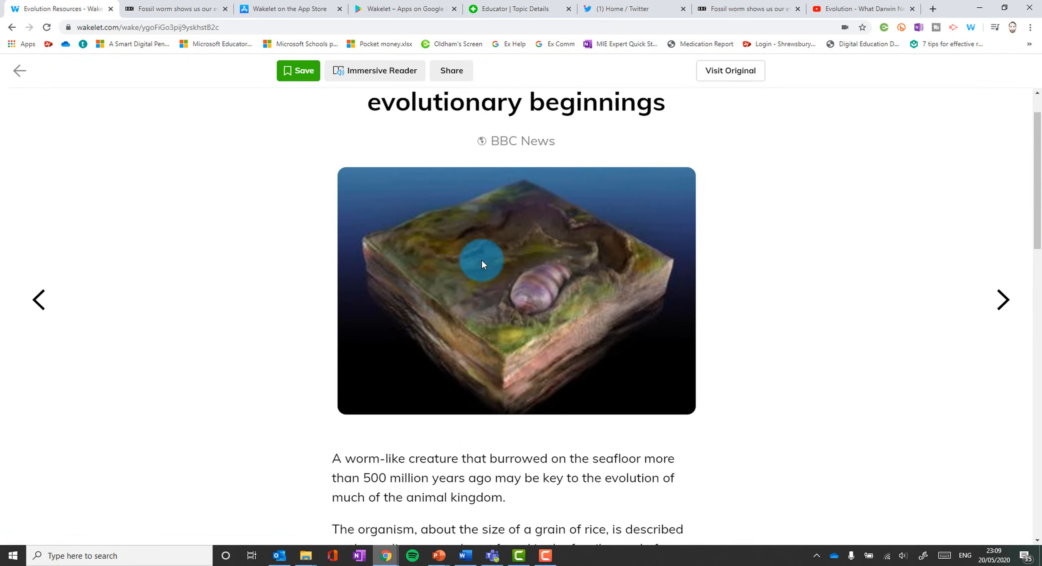
pyautogui.scroll(-17, 482, 260)
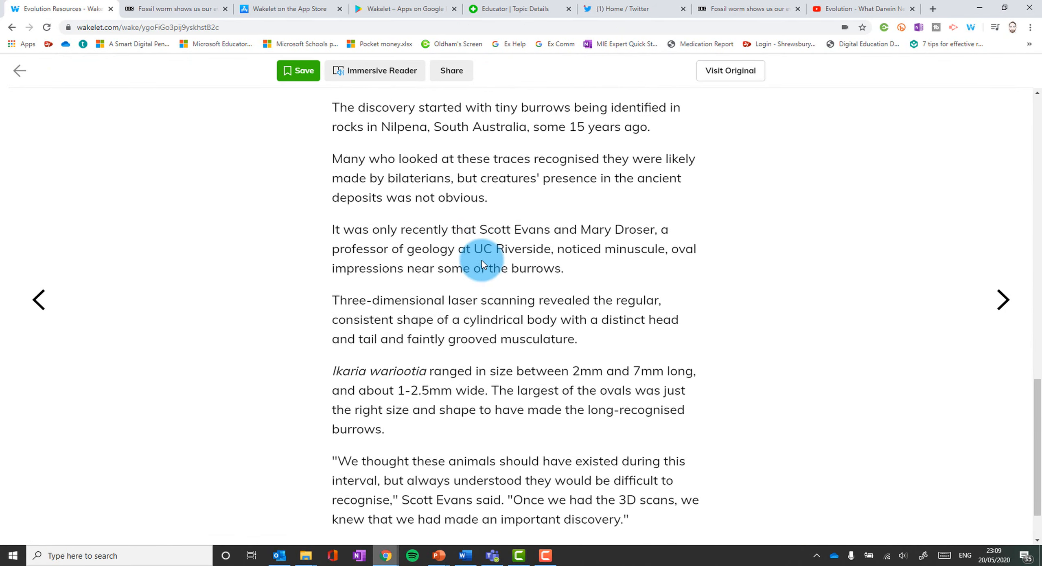
pyautogui.scroll(15, 482, 260)
pyautogui.scroll(5, 482, 260)
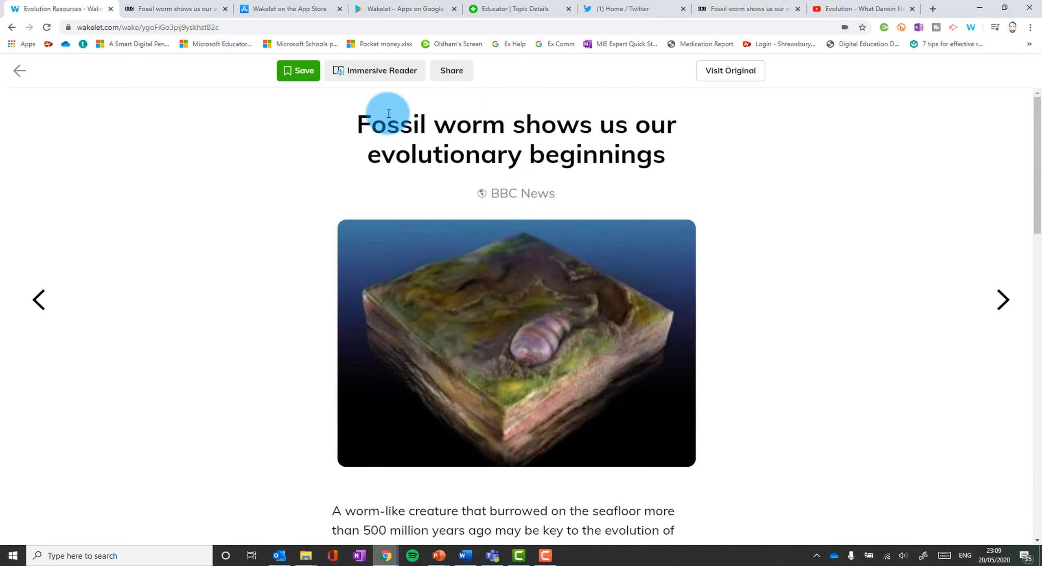
# View the fossil worm article in Immersive Reader, and return to the Evolution Resources collection
pyautogui.click(392, 72)
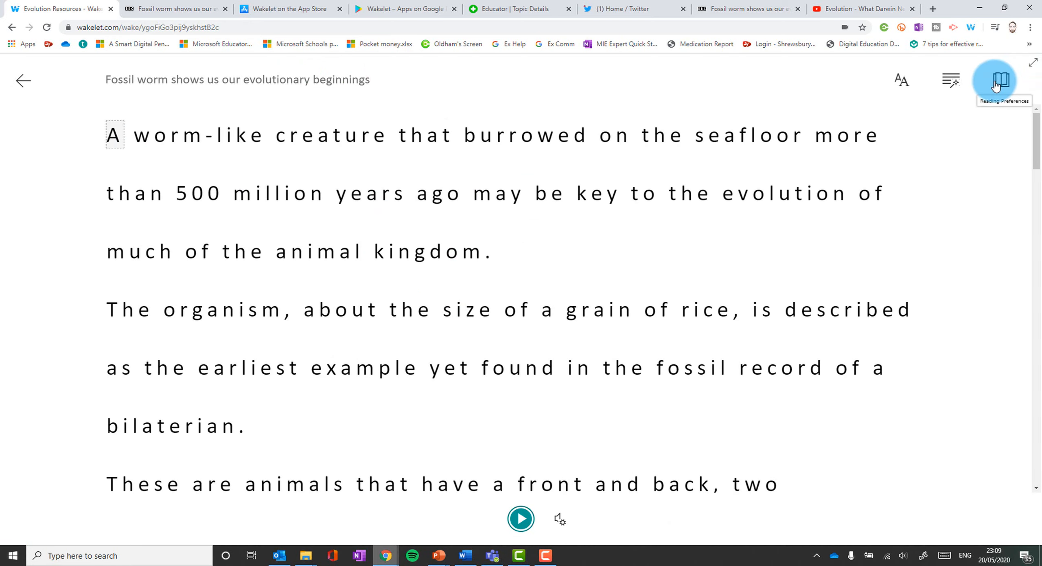
pyautogui.click(21, 82)
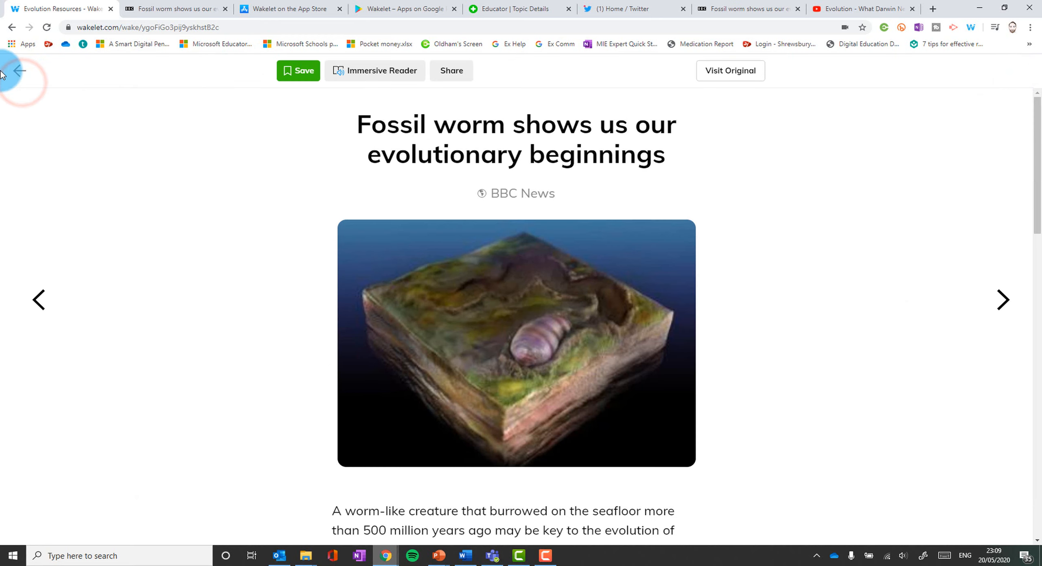
pyautogui.click(18, 70)
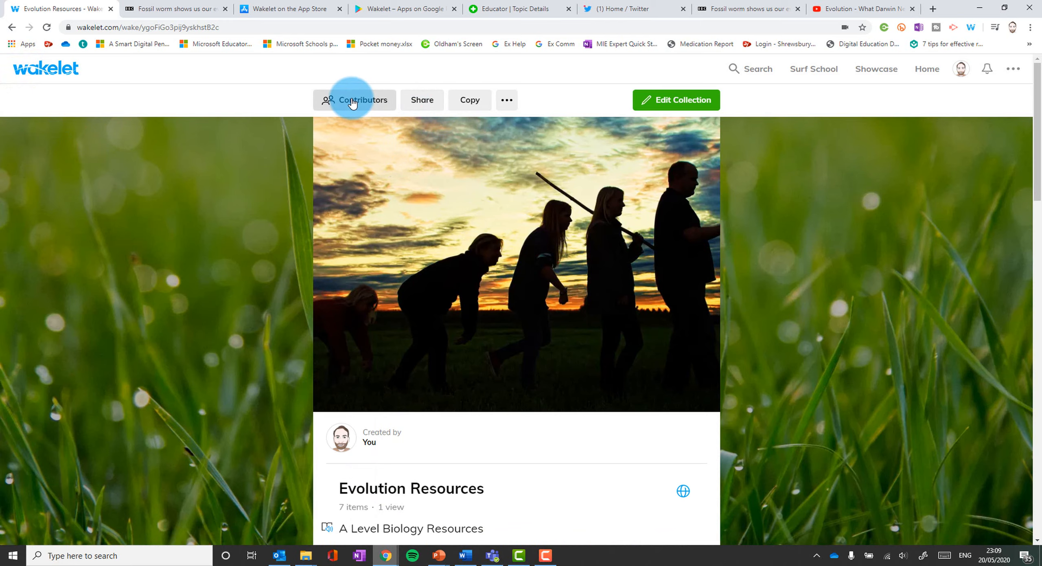
# Review the options for inviting contributors by link, code, name or email and for managing contributors, and close them
pyautogui.click(352, 102)
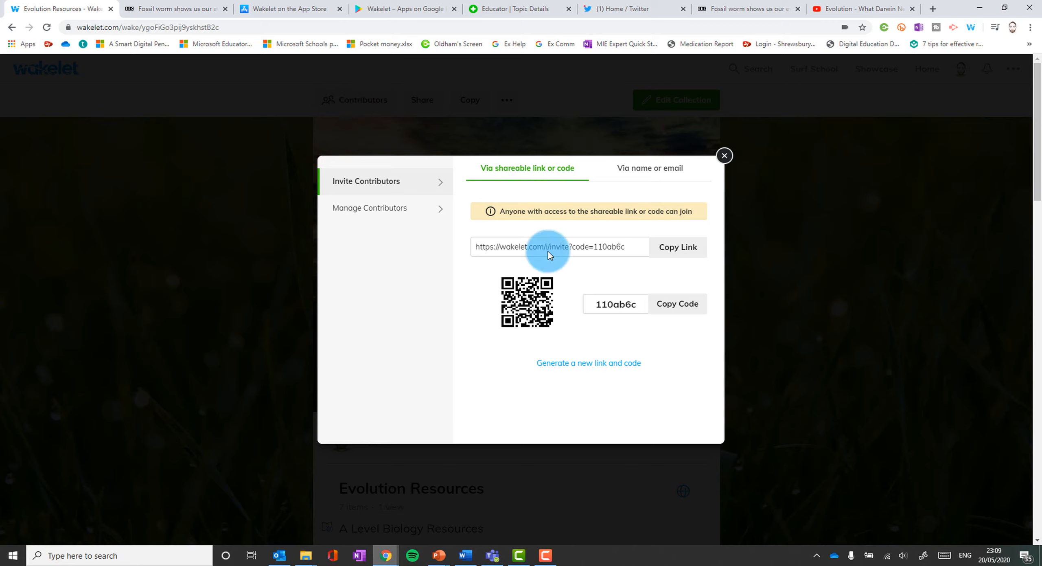
pyautogui.moveTo(594, 306); pyautogui.dragTo(645, 305)
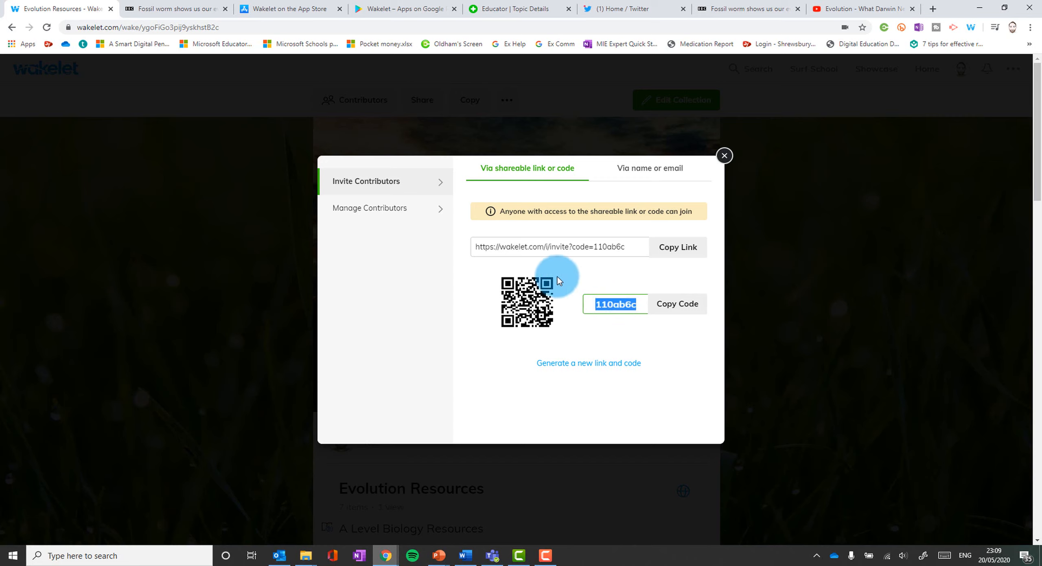
pyautogui.click(658, 167)
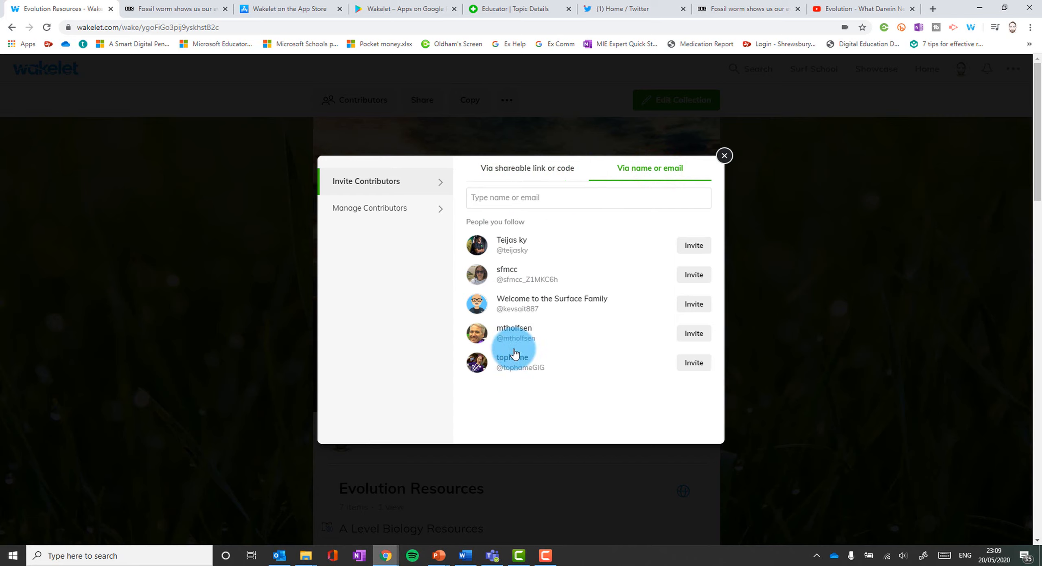
pyautogui.click(524, 201)
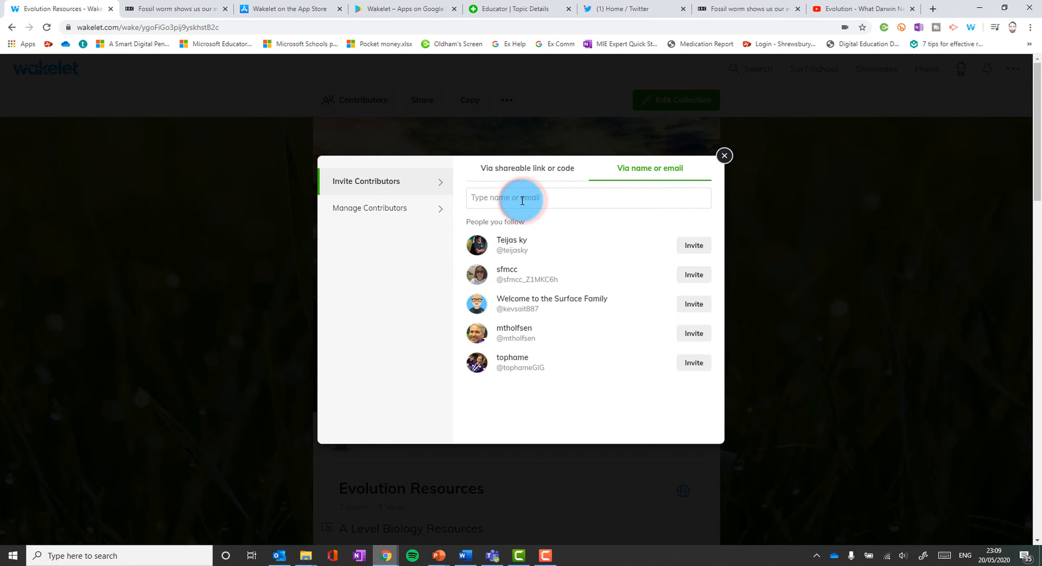
pyautogui.click(381, 208)
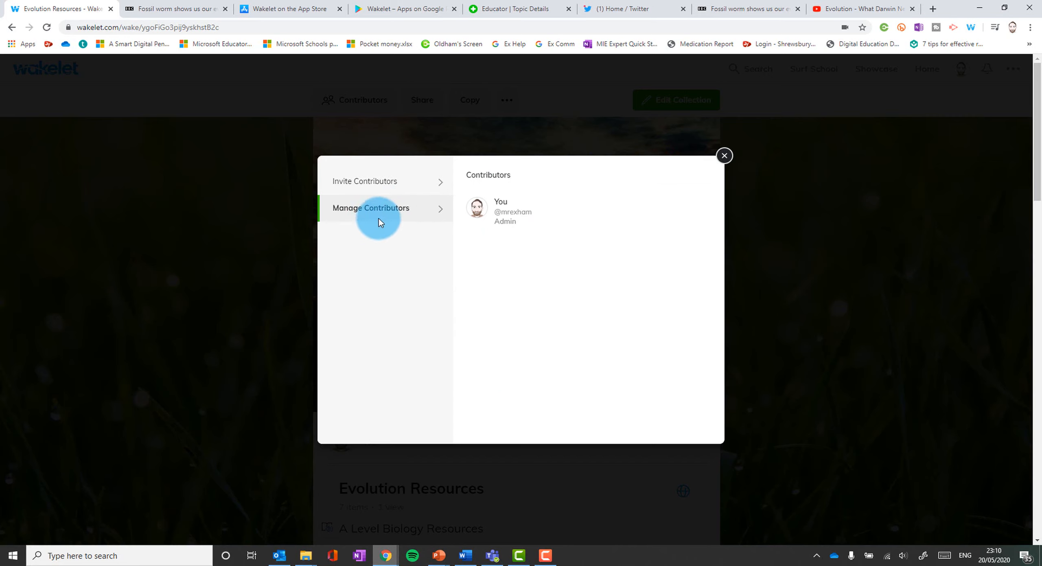
pyautogui.click(724, 155)
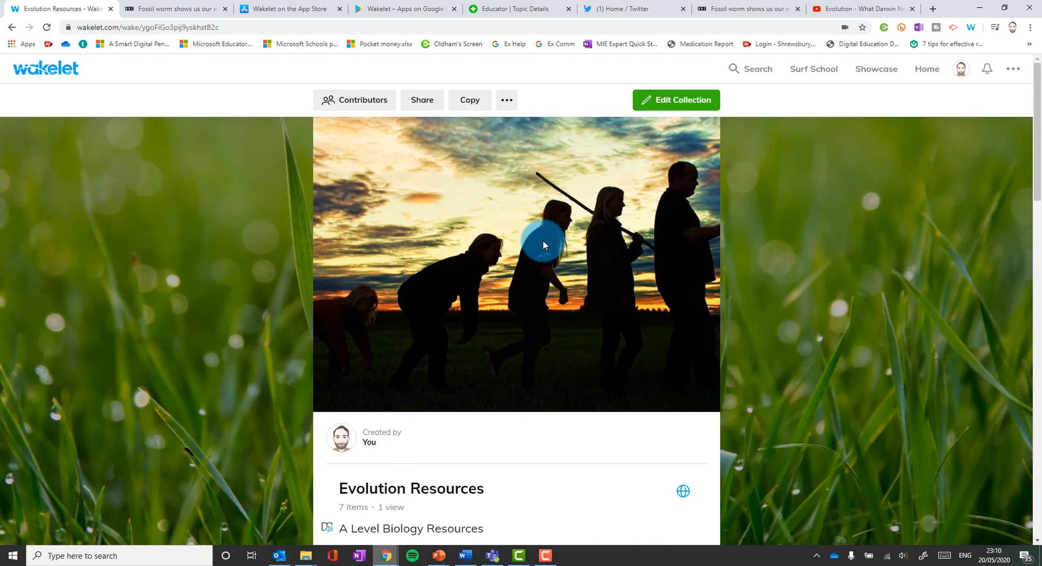
# Examine the collection's share link and its Twitter and Microsoft Teams sharing options
pyautogui.click(431, 101)
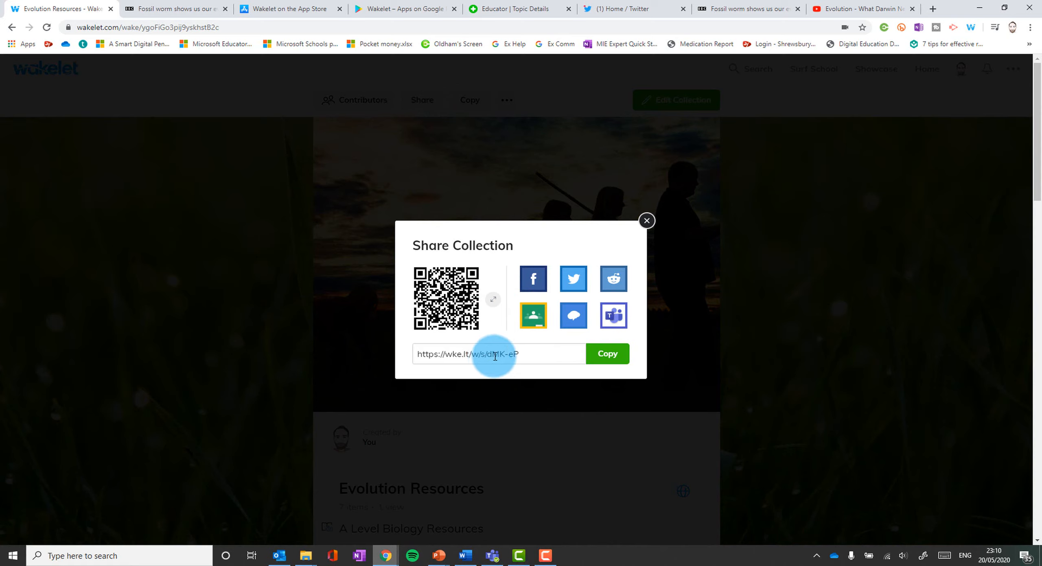
pyautogui.click(464, 355)
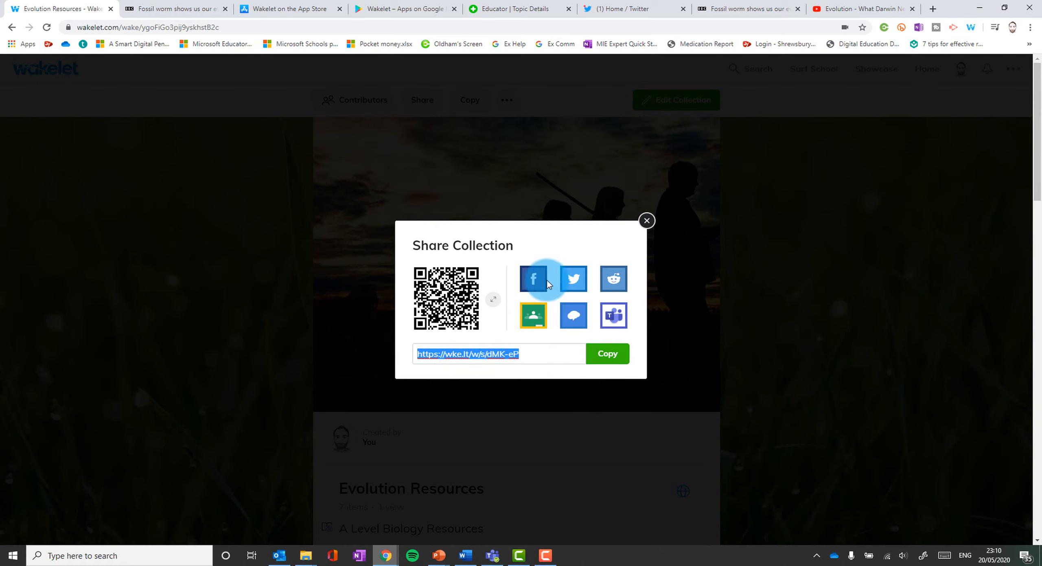
pyautogui.click(575, 281)
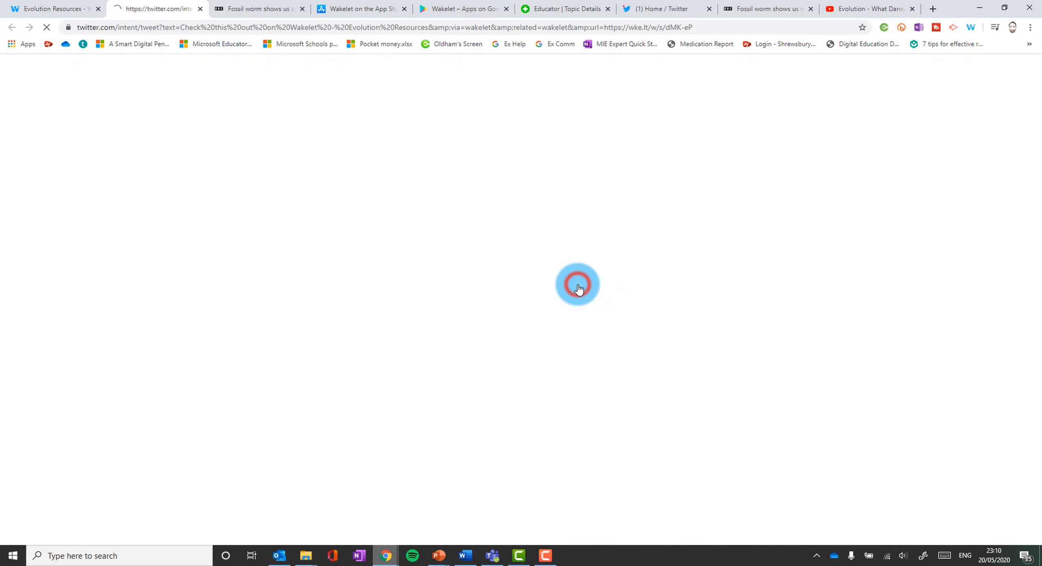
pyautogui.click(200, 9)
pyautogui.click(614, 315)
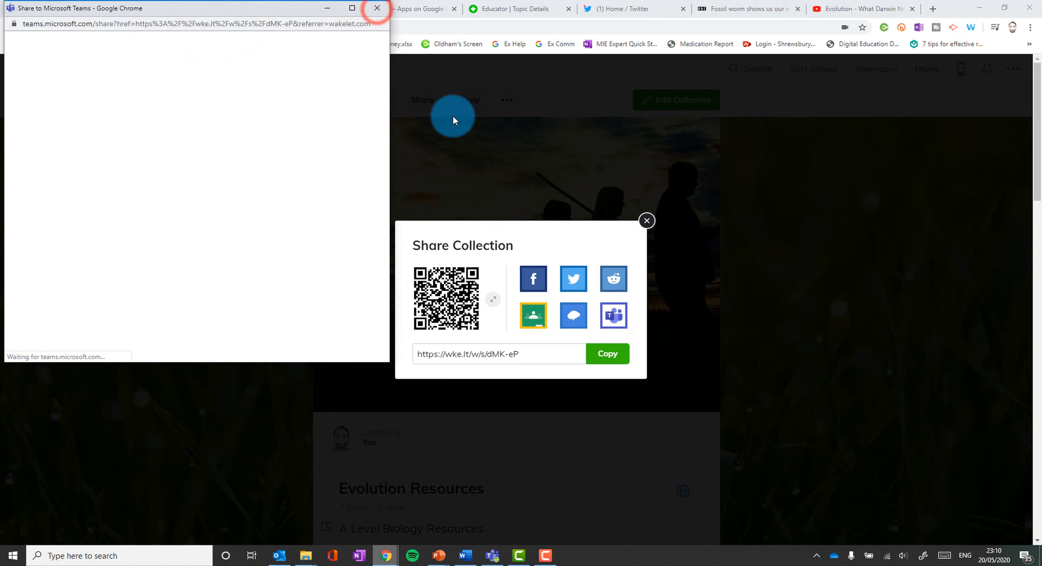
# Close the Teams sharing window and share dialog, review the collection's additional options, and skim its items
pyautogui.click(377, 9)
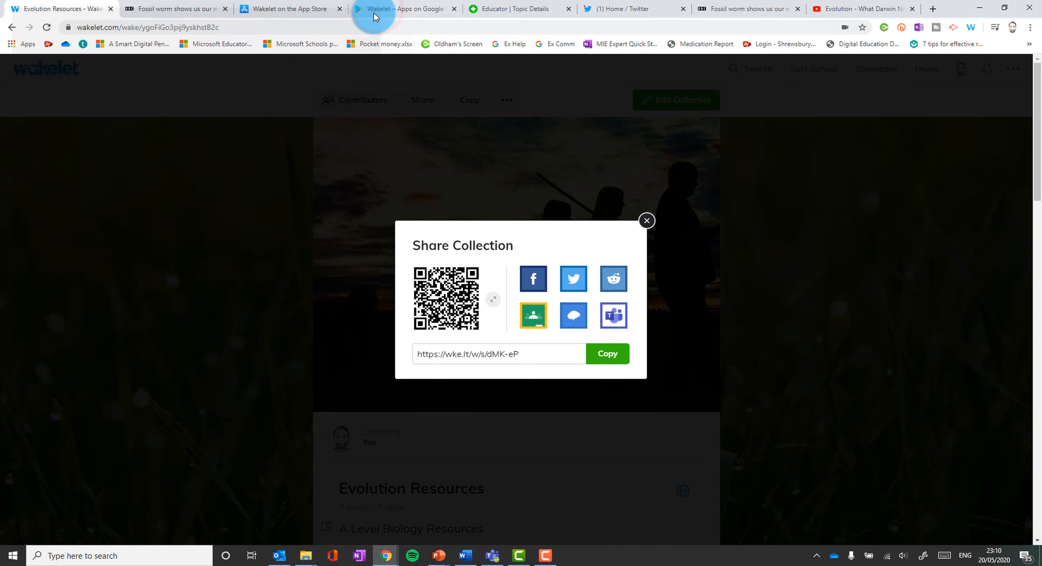
pyautogui.click(647, 220)
pyautogui.click(511, 101)
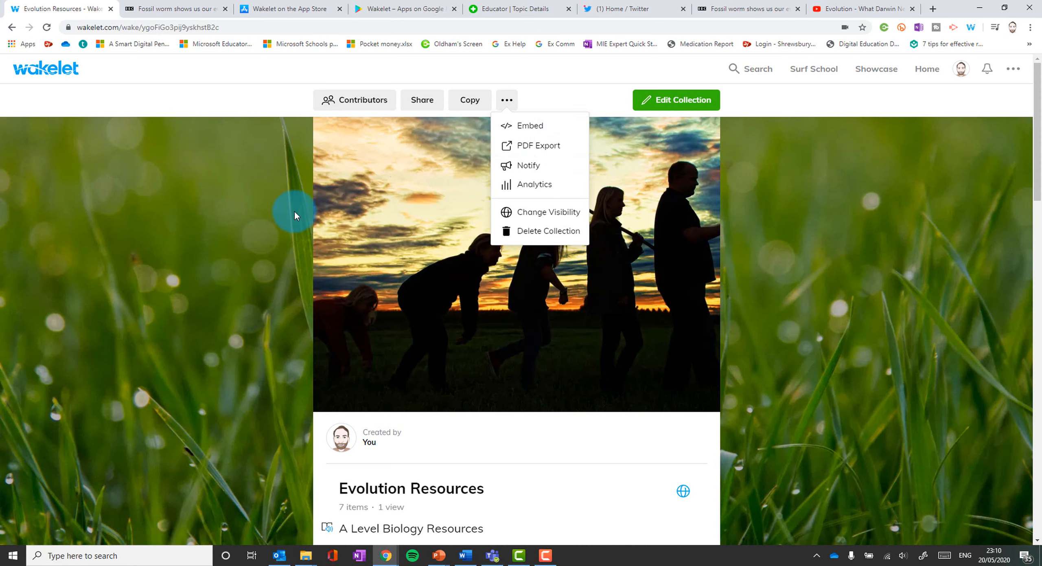
pyautogui.click(245, 170)
pyautogui.scroll(-15, 797, 223)
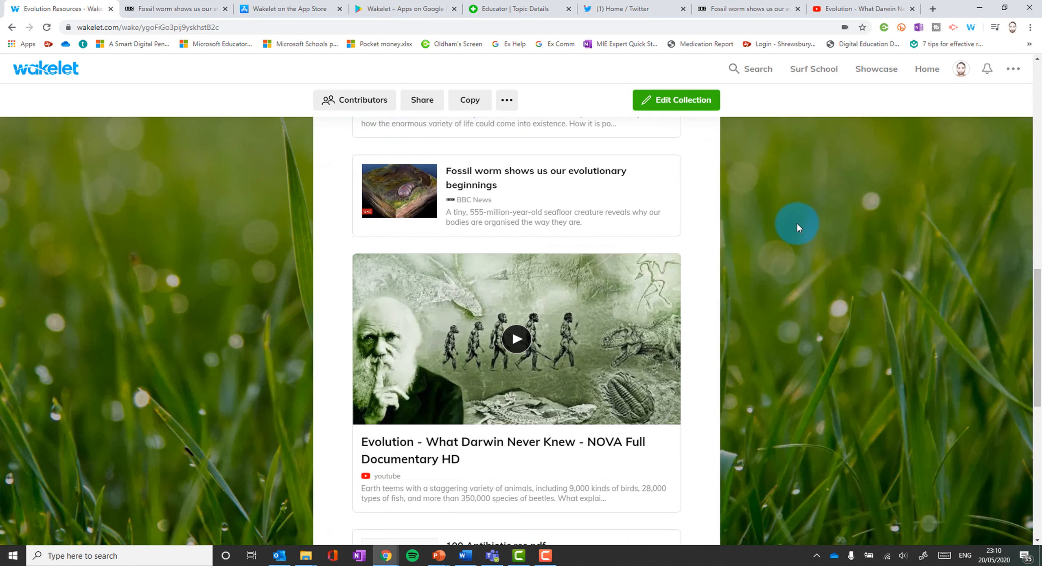
pyautogui.scroll(15, 797, 223)
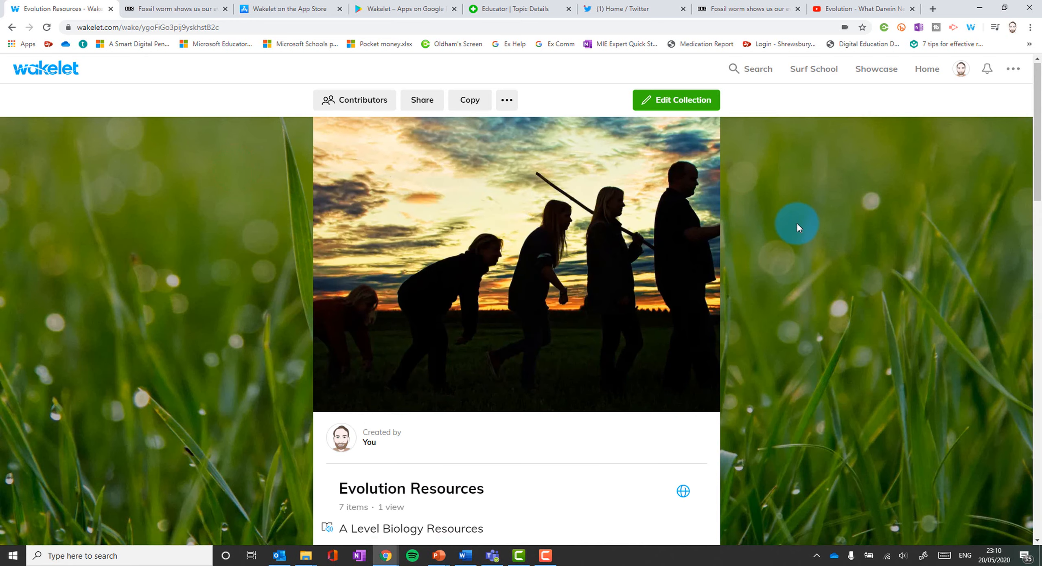
# Open the bookmarks from the Wakelet home page and view the browser extension's Chrome Web Store listing
pyautogui.click(68, 77)
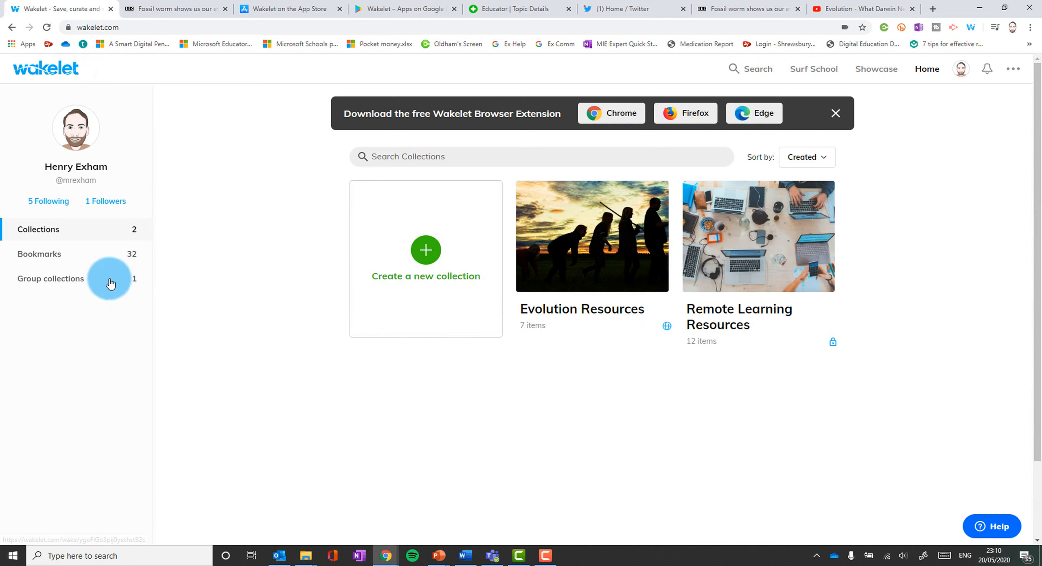
pyautogui.click(73, 257)
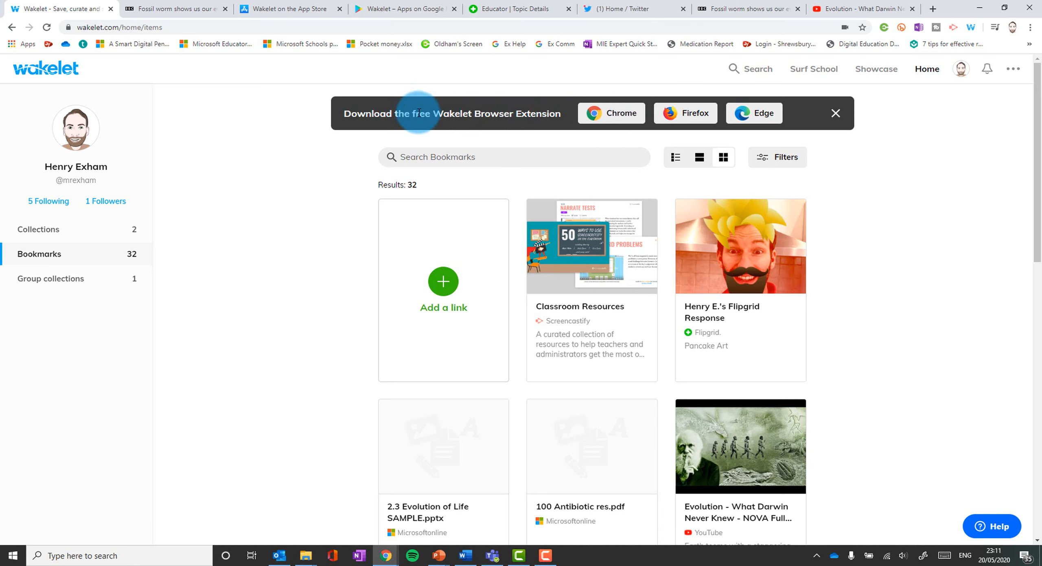
pyautogui.click(618, 118)
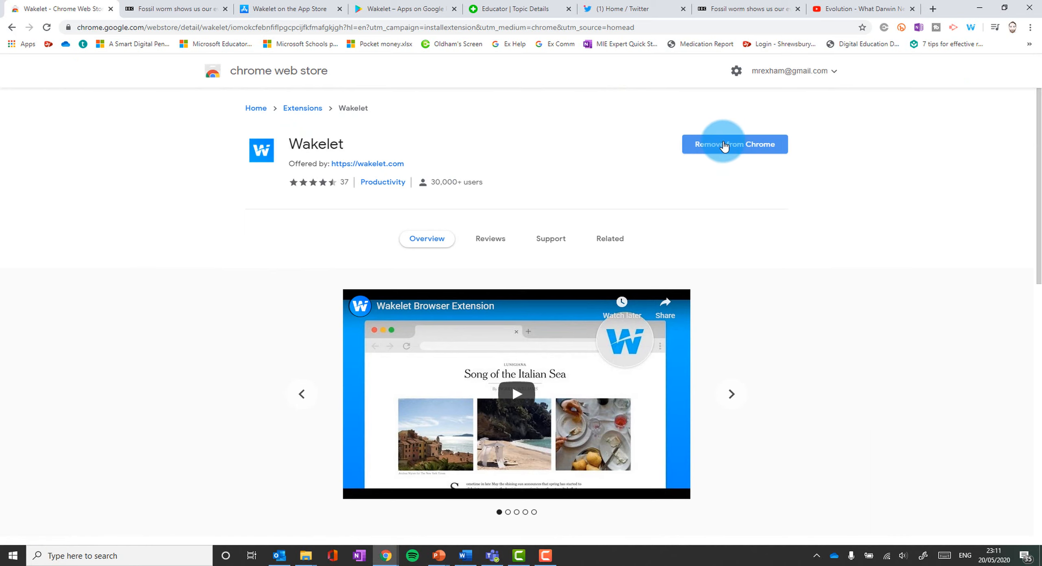
pyautogui.click(972, 28)
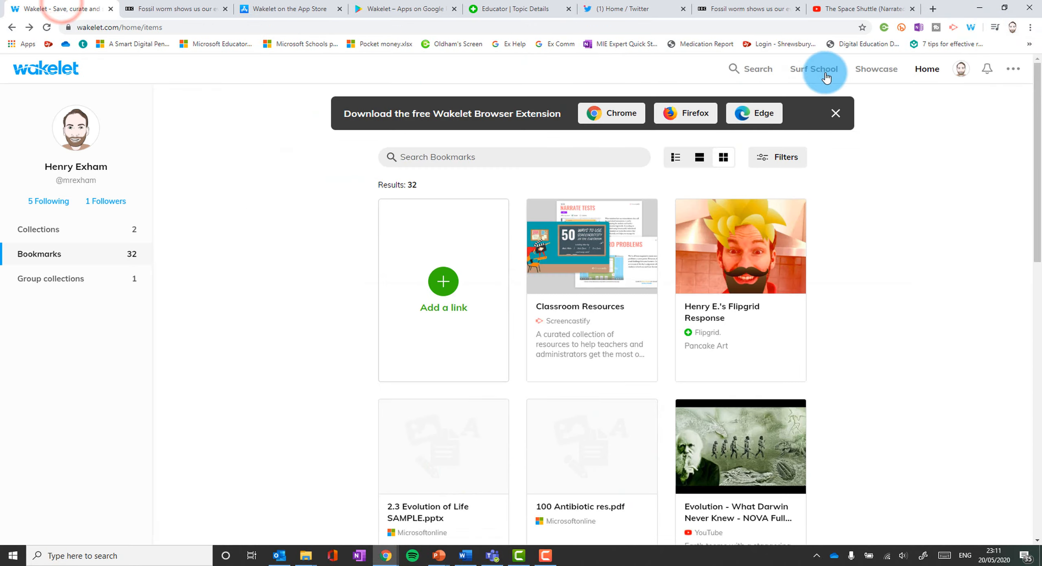
# Save "The Space Shuttle" YouTube video to Bookmarks with the Wakelet extension, checking the available group collections before saving
pyautogui.click(874, 7)
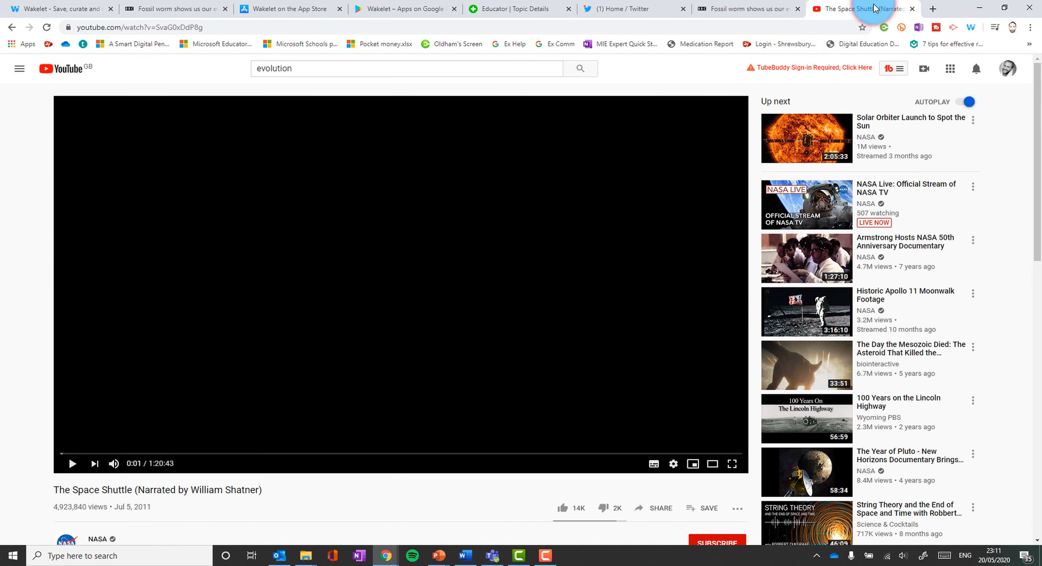
pyautogui.scroll(-6, 321, 342)
pyautogui.scroll(6, 321, 343)
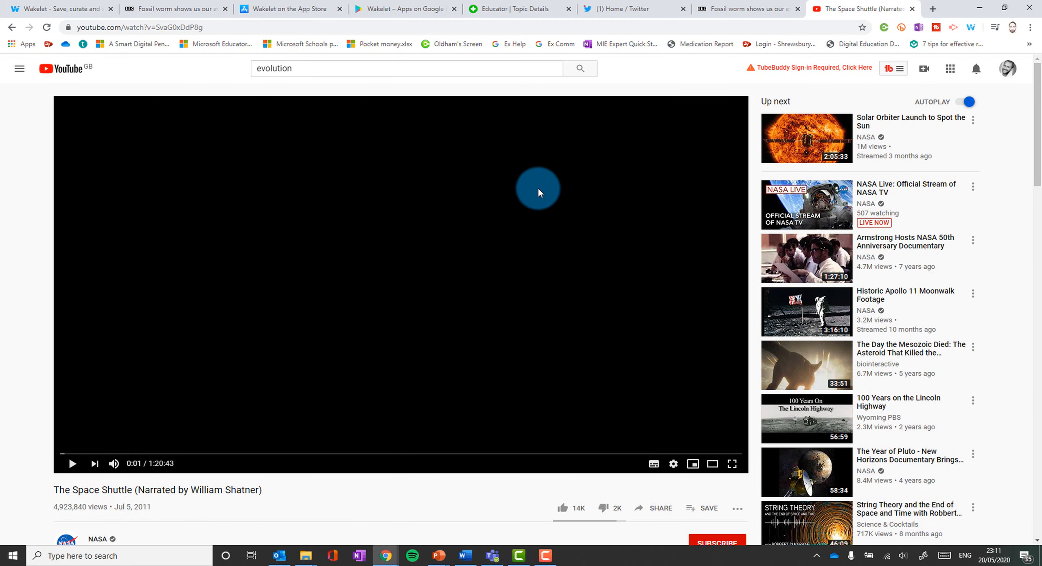
pyautogui.click(972, 27)
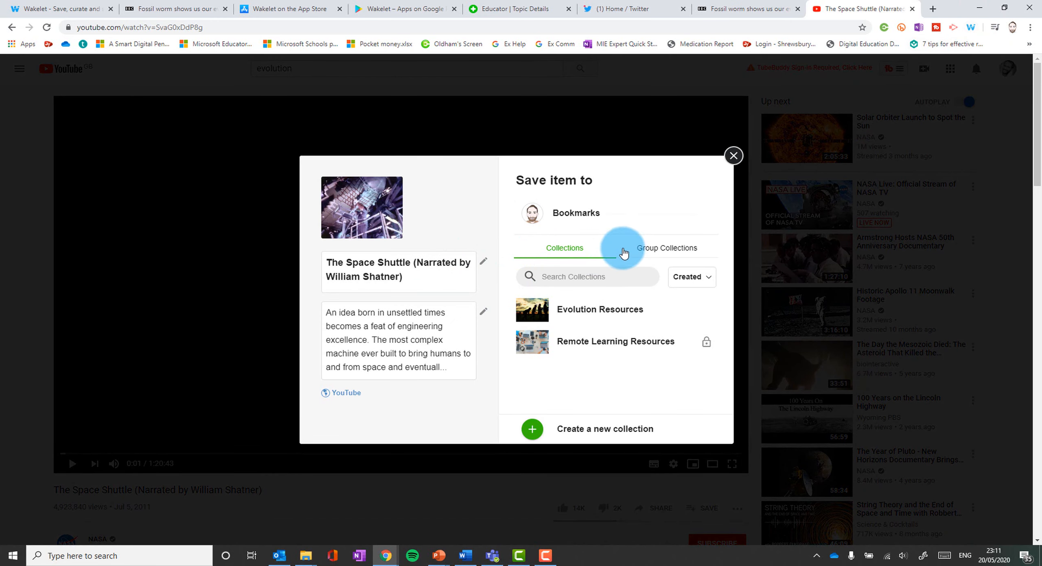
pyautogui.moveTo(623, 349)
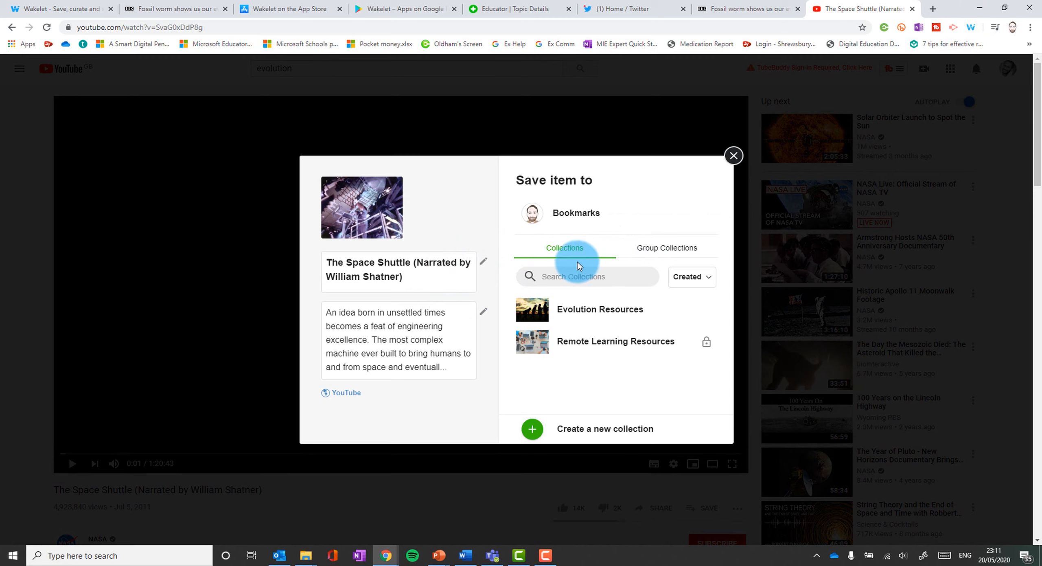
pyautogui.click(659, 250)
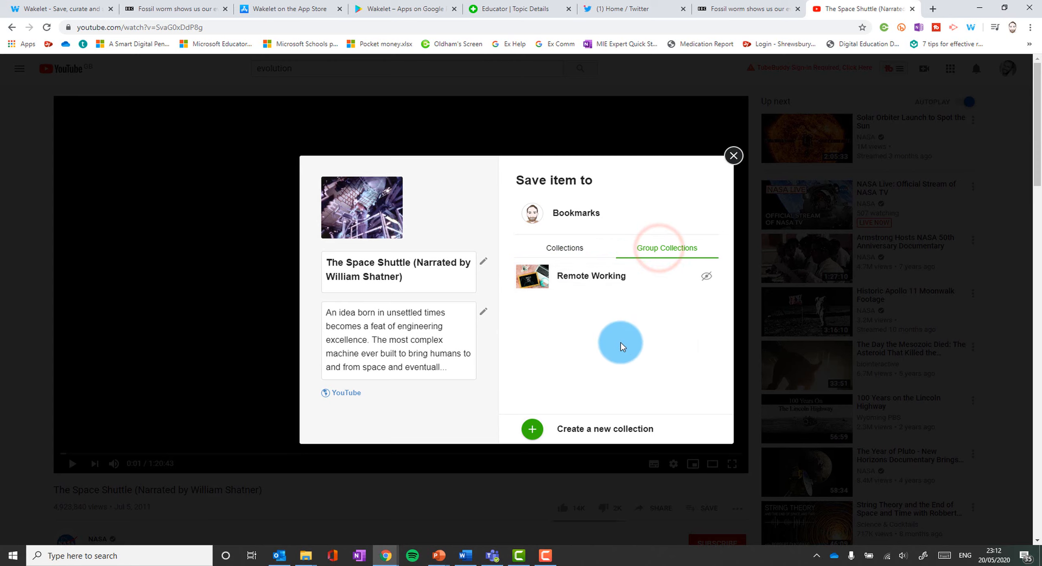
pyautogui.moveTo(570, 214)
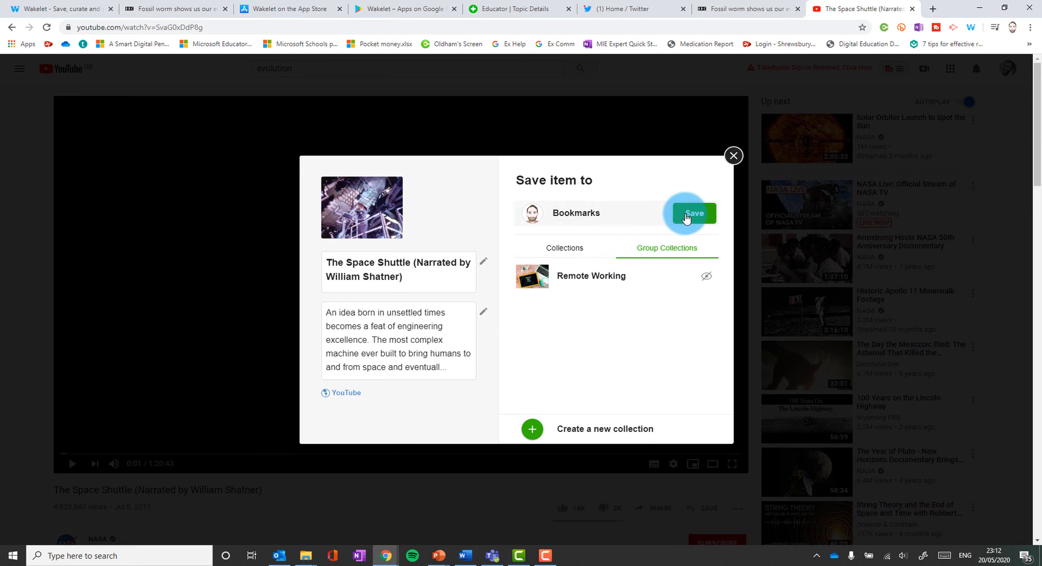
pyautogui.click(697, 215)
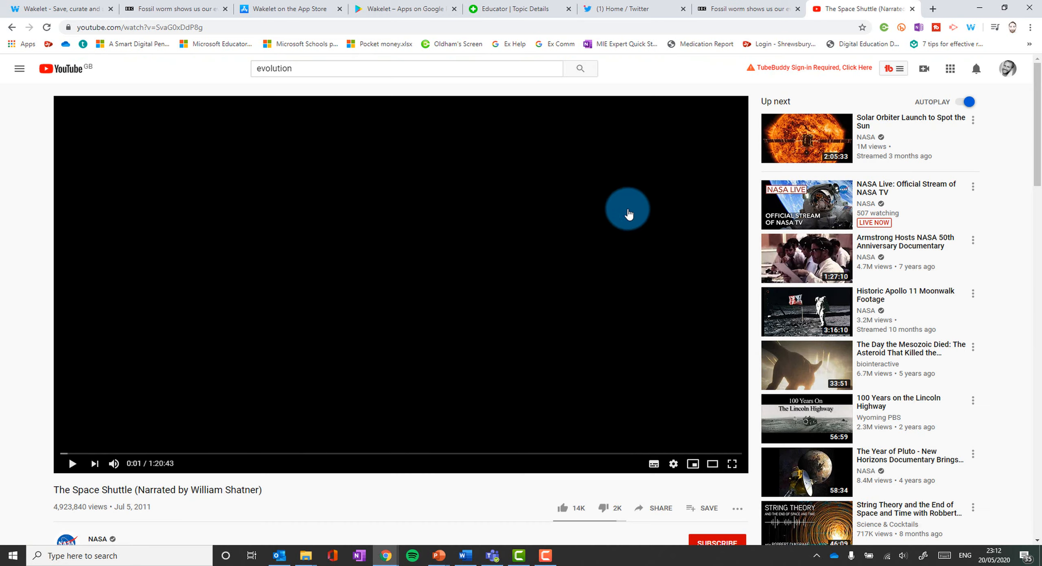
# Switch to Twitter and save the tweet about using Kahoot! with Microsoft Teams to the Wakelet Bookmarks
pyautogui.click(627, 9)
pyautogui.scroll(-5, 580, 274)
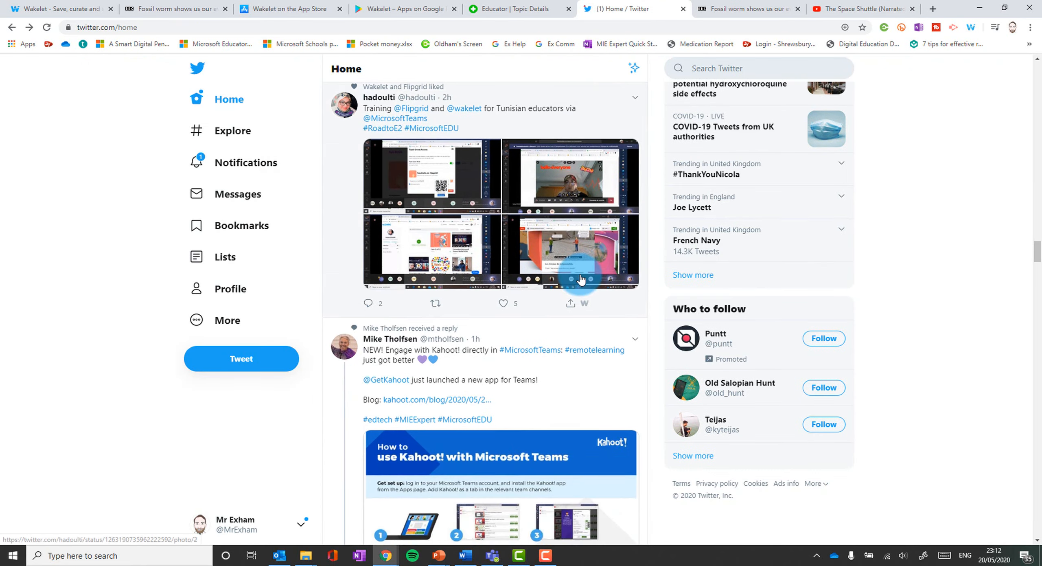
pyautogui.scroll(-4, 516, 269)
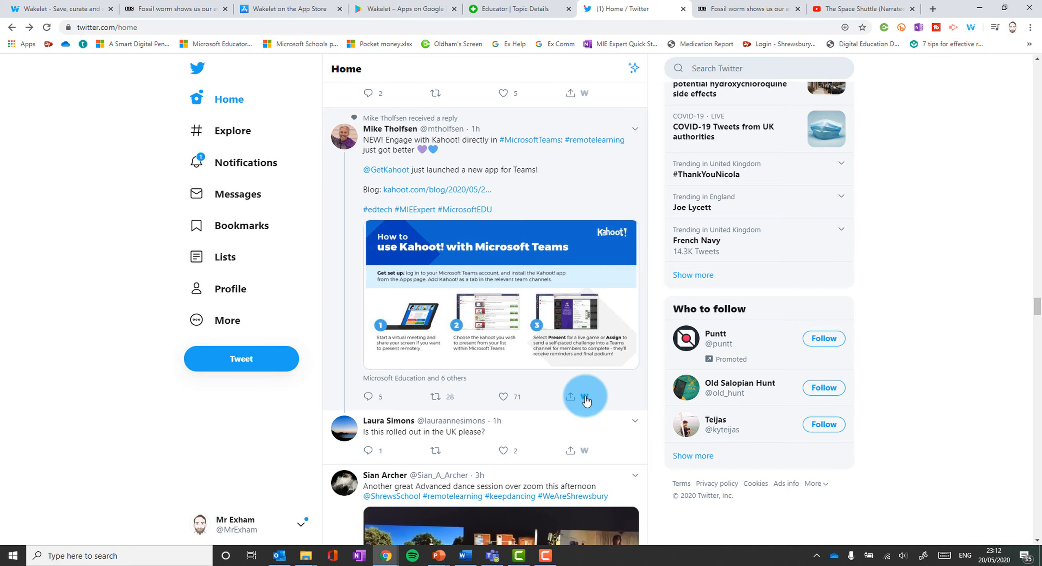
pyautogui.click(584, 397)
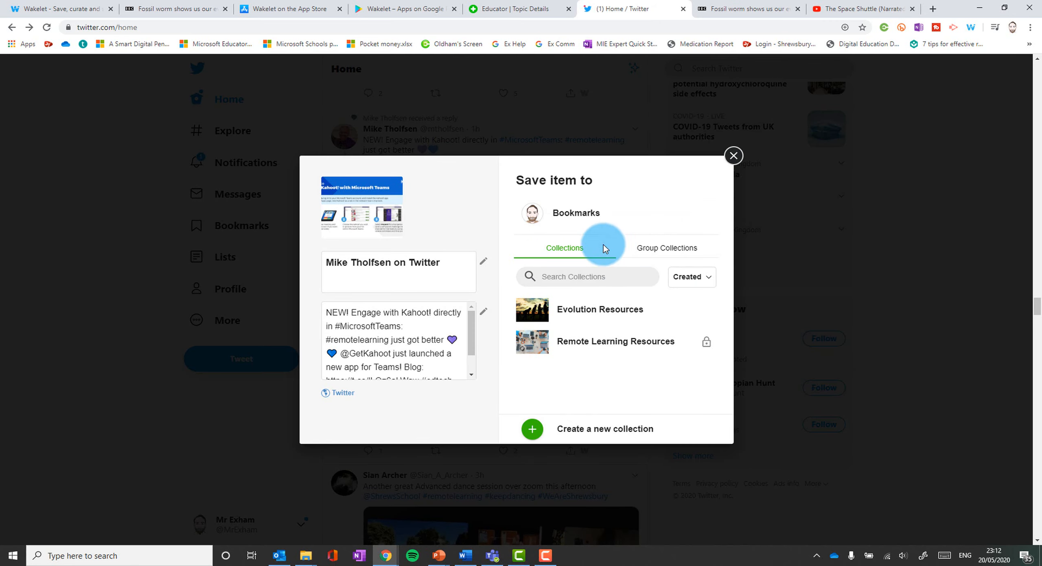
pyautogui.click(704, 217)
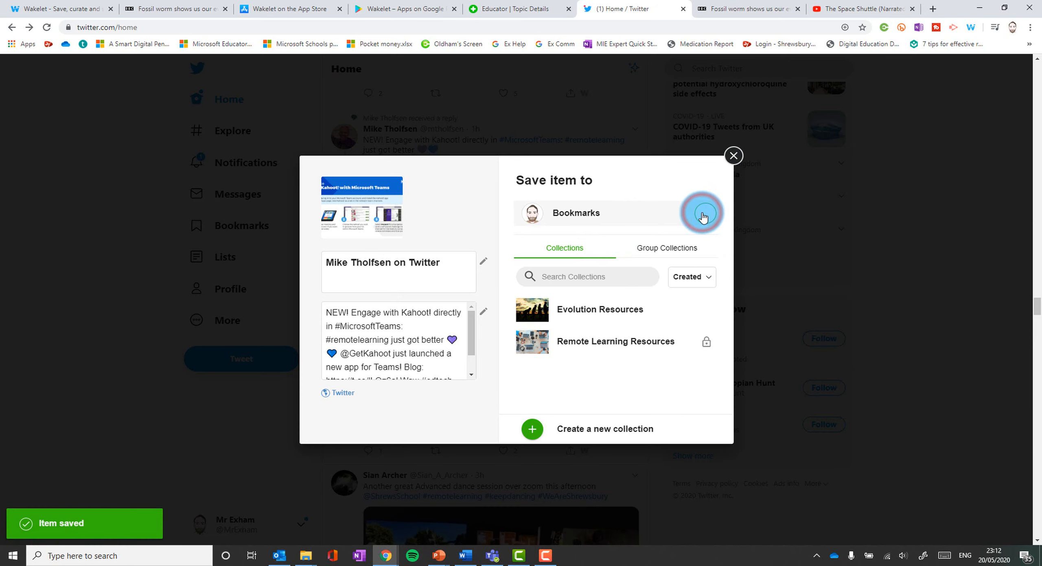
pyautogui.click(734, 156)
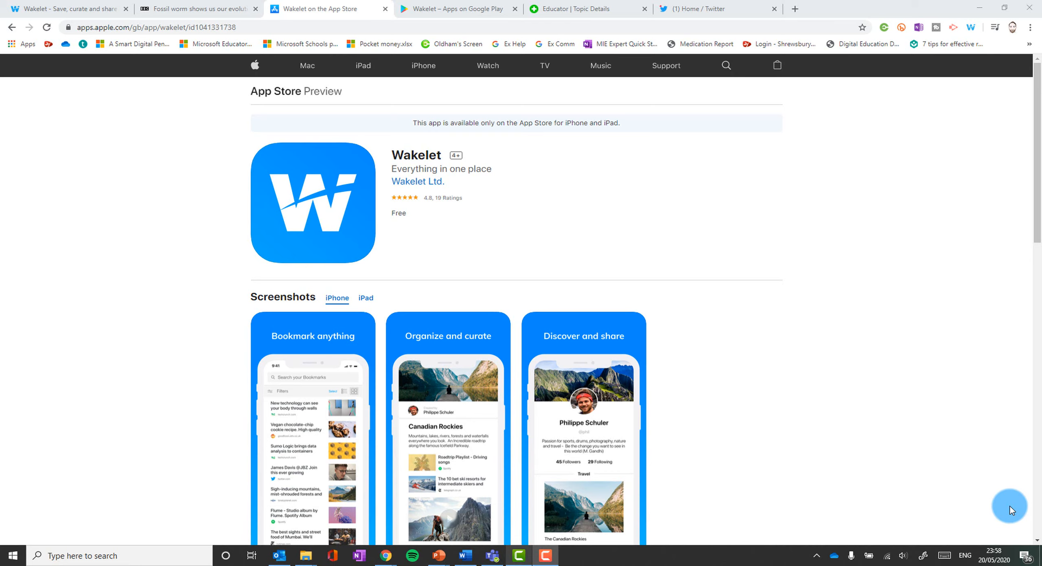
# View Wakelet's app listings on Google Play and the Apple App Store
pyautogui.click(458, 9)
pyautogui.click(334, 9)
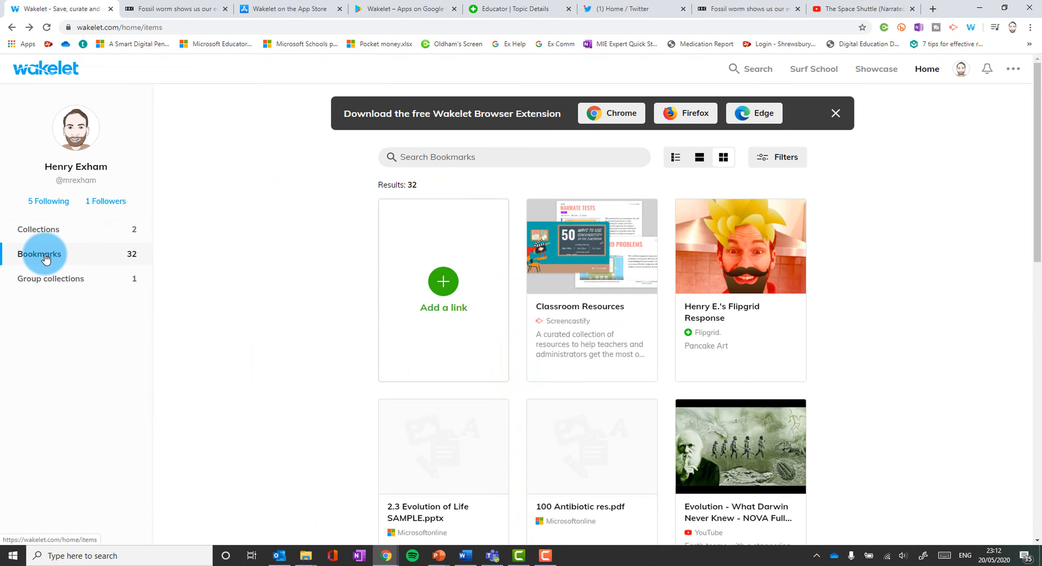
# View the group collections in Wakelet, check the Join Collection dialog, and cancel it
pyautogui.click(72, 278)
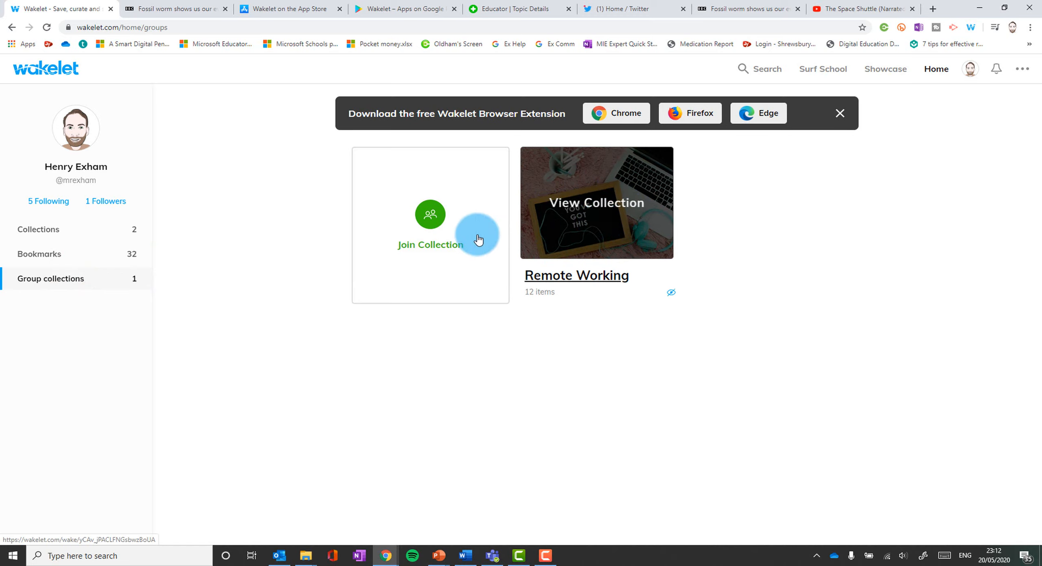
pyautogui.click(435, 218)
pyautogui.click(550, 332)
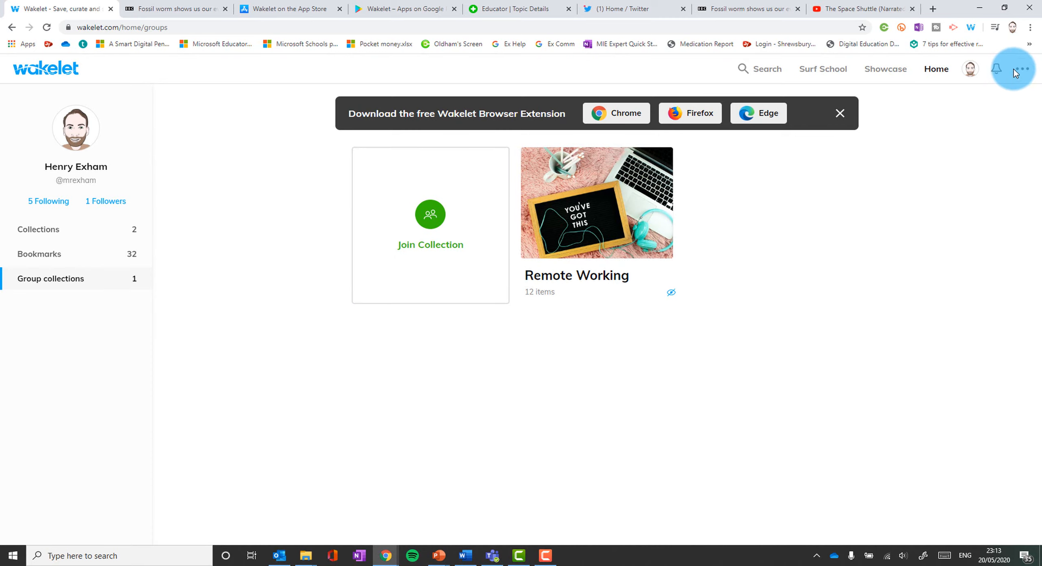
# Log out of Wakelet, check the contributor code entry on its public home page, and cancel it
pyautogui.click(1020, 69)
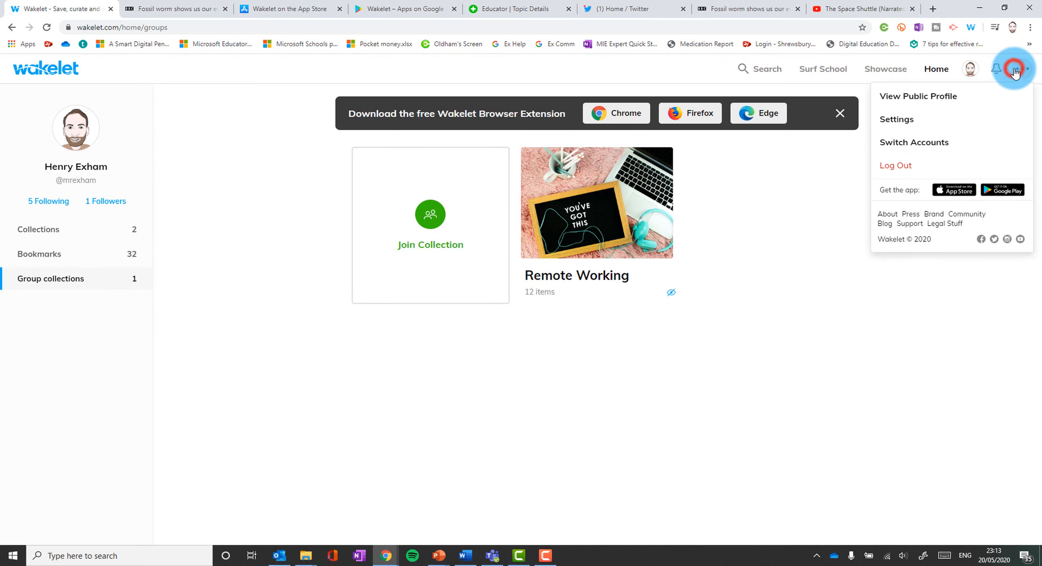
pyautogui.click(904, 169)
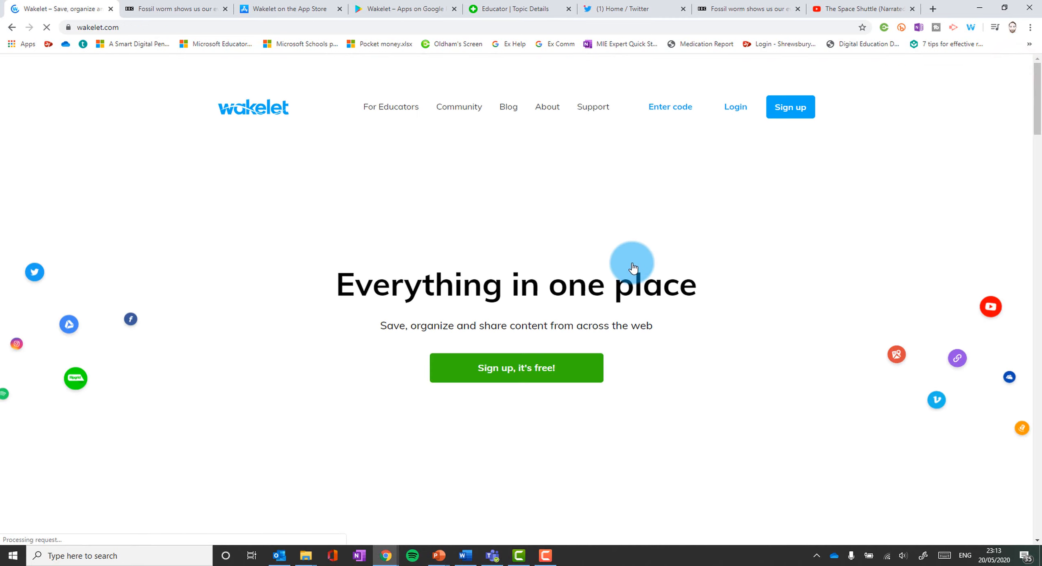
pyautogui.click(672, 107)
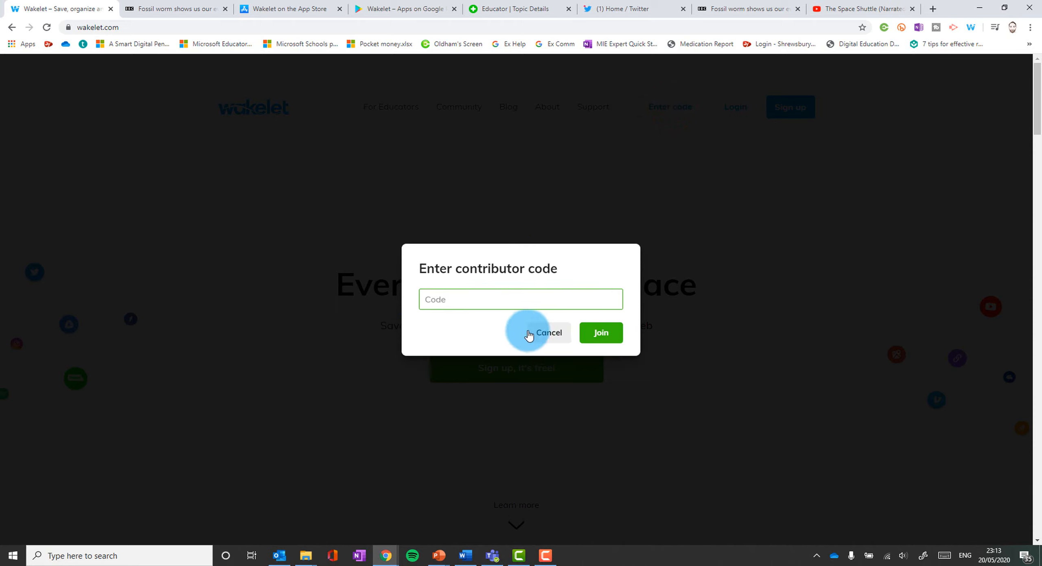
pyautogui.click(552, 336)
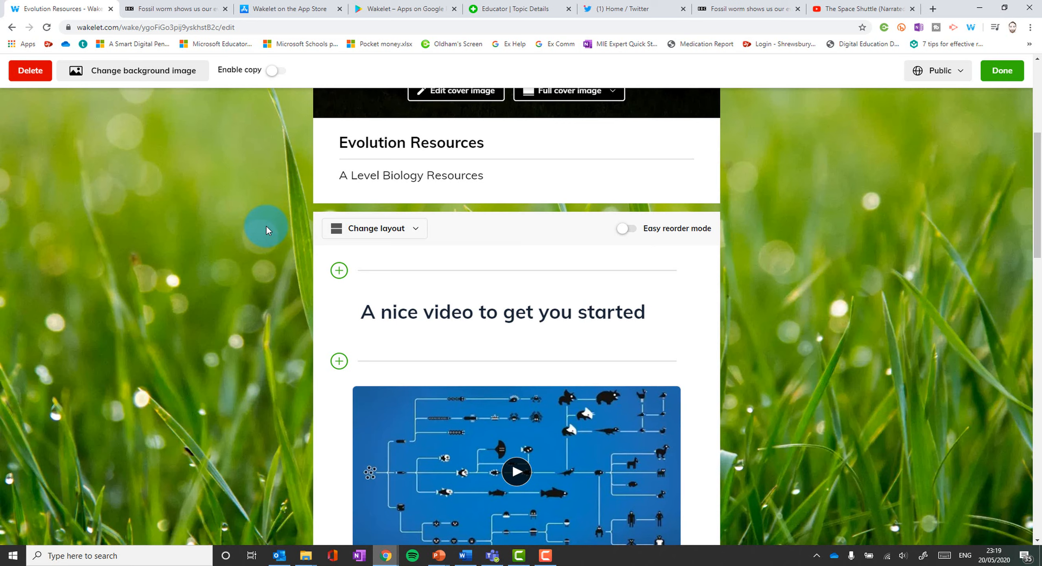
# Review the content types that can be added above the first item of the Evolution Resources collection, and close the options
pyautogui.click(339, 270)
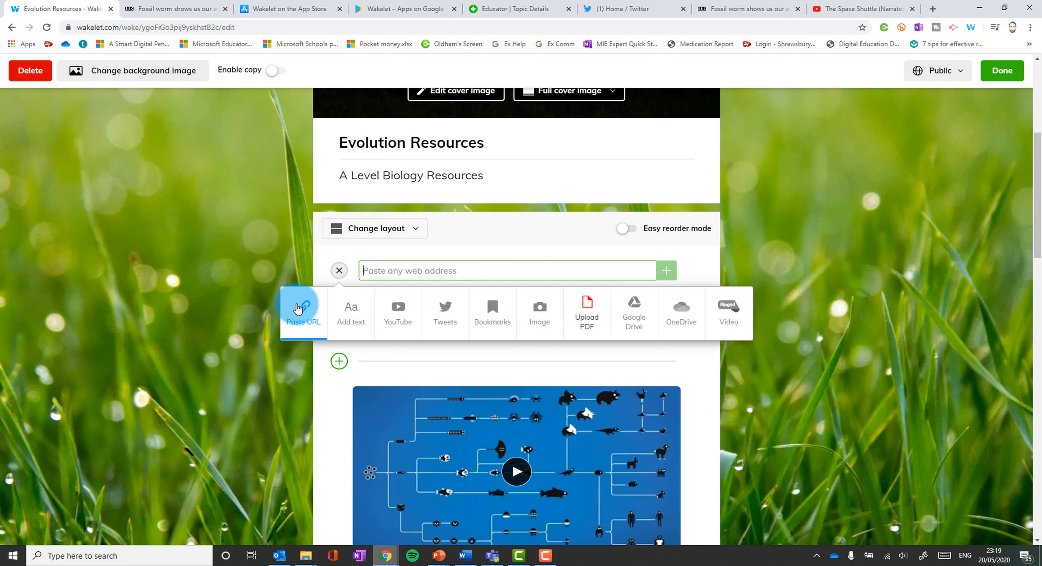
pyautogui.click(207, 258)
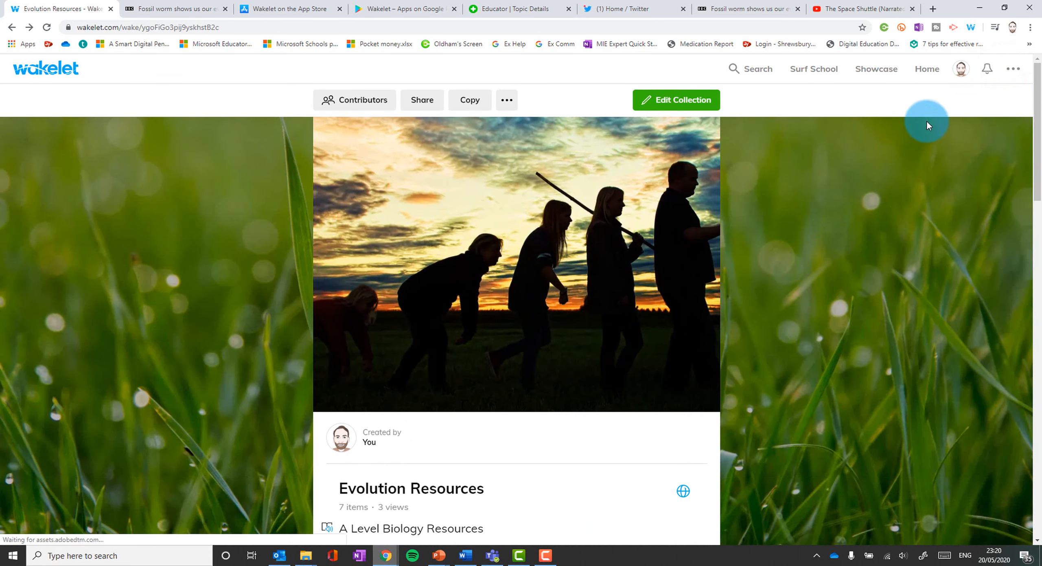
# Open the public profile, examine its editable header, details and sections in edit mode, and save the profile
pyautogui.click(961, 70)
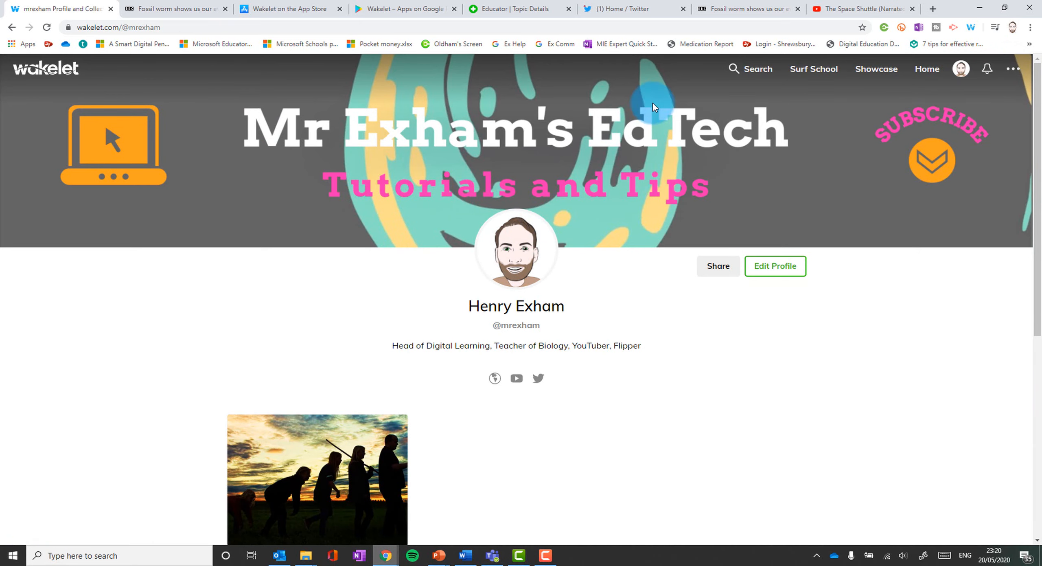
pyautogui.click(784, 266)
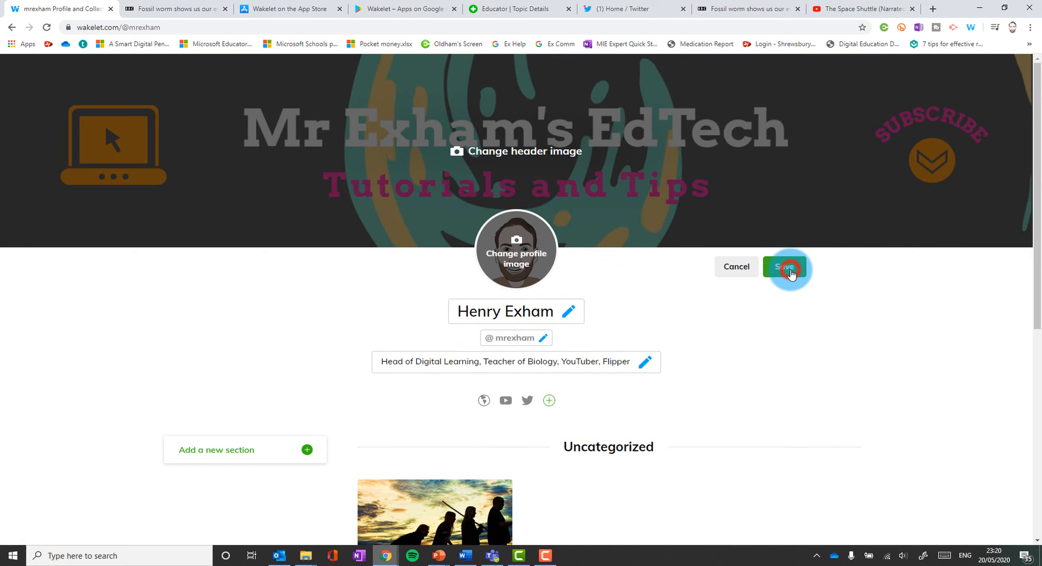
pyautogui.scroll(-5, 706, 388)
pyautogui.scroll(6, 801, 226)
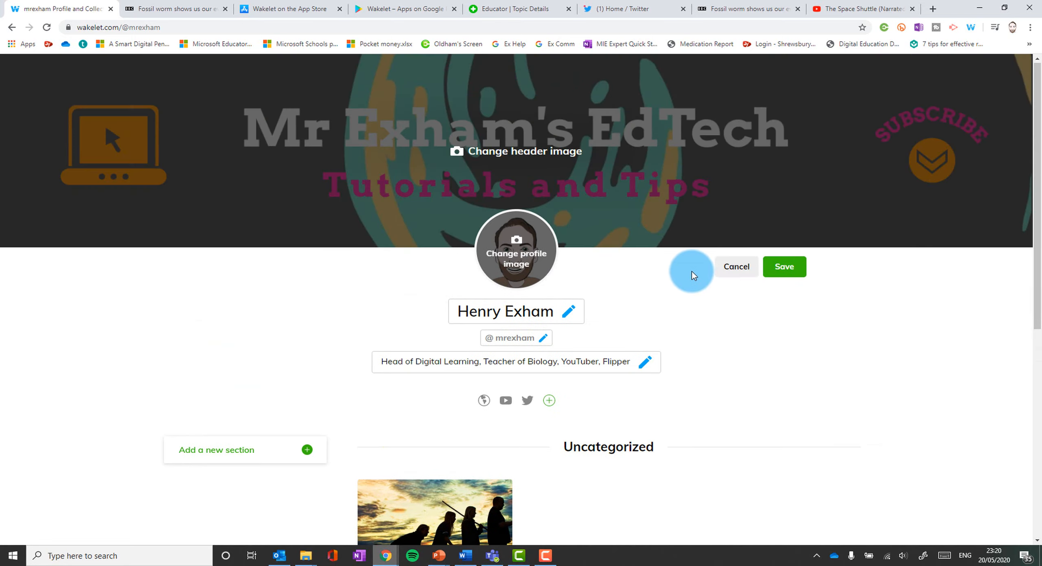
pyautogui.click(778, 268)
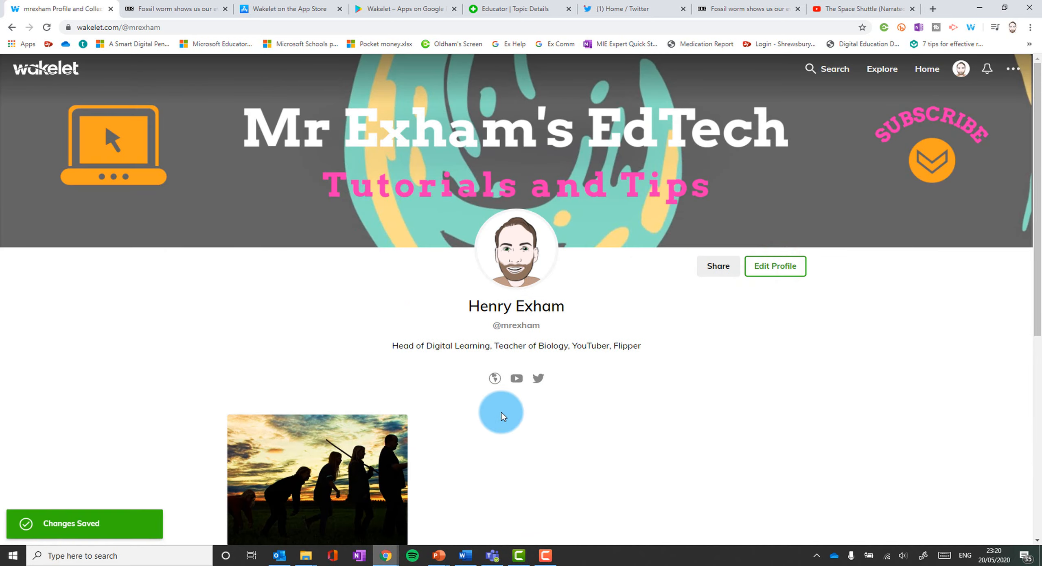
# Reopen the public profile for editing and add a new section titled "Teaching"
pyautogui.scroll(-4, 373, 397)
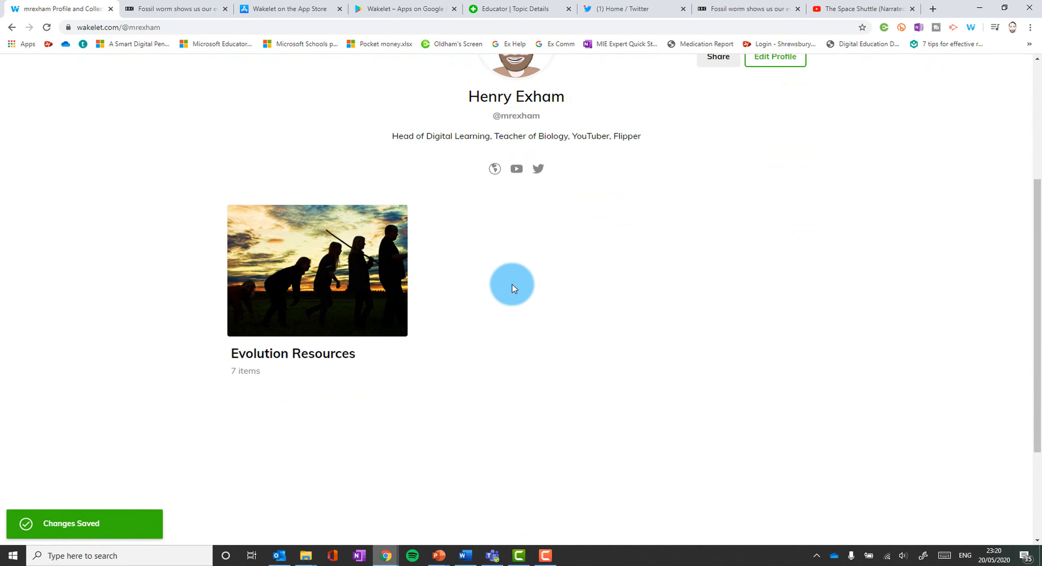
pyautogui.scroll(5, 512, 285)
pyautogui.click(772, 284)
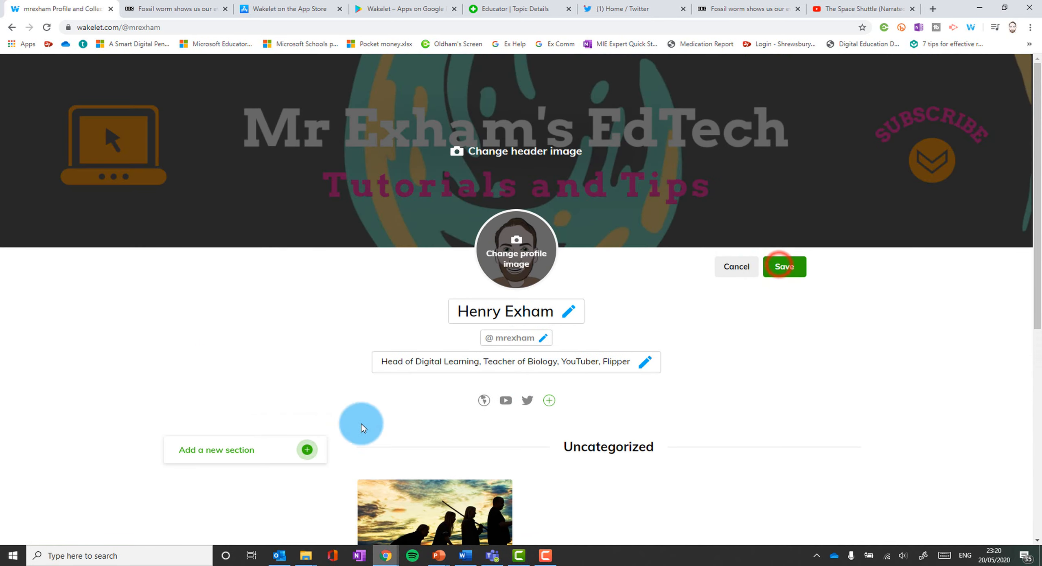
pyautogui.click(240, 452)
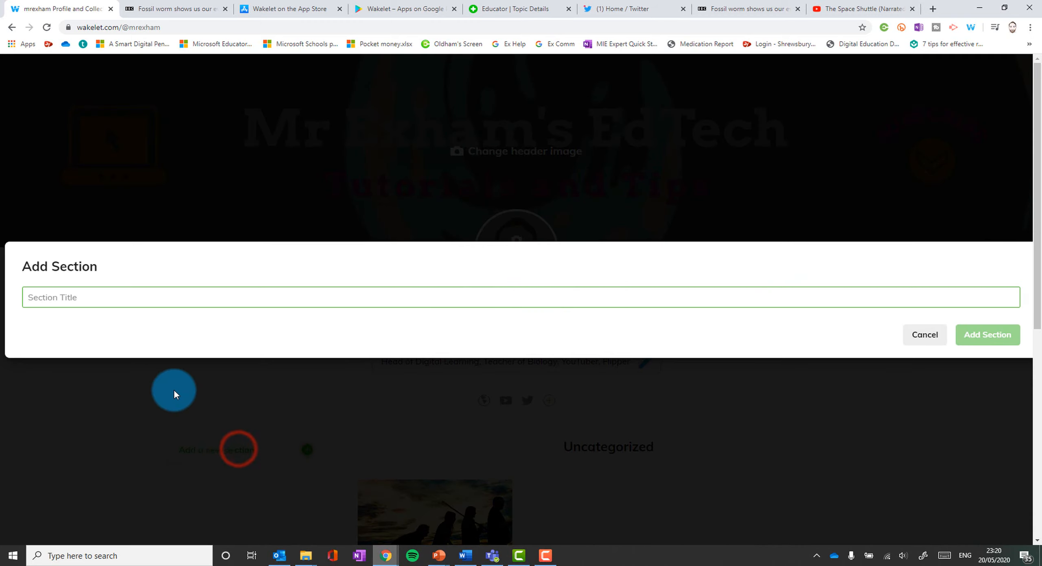
pyautogui.write('Teaching')
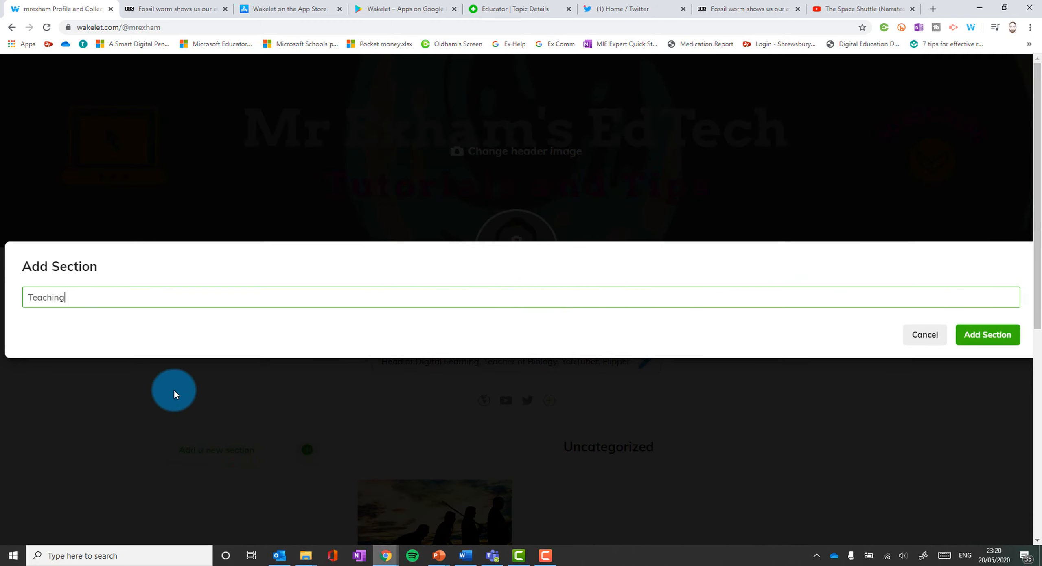
pyautogui.click(987, 335)
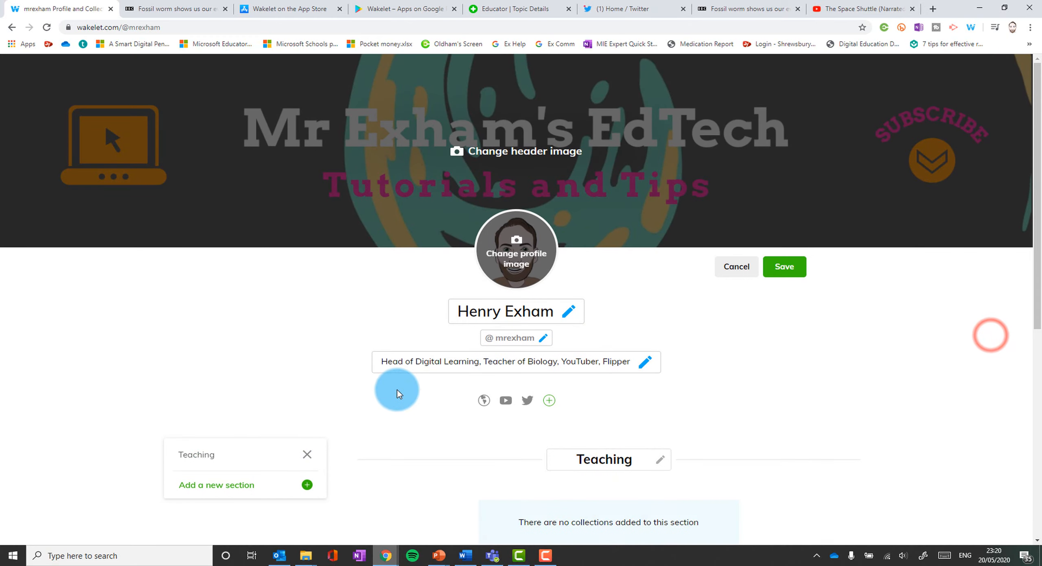
# Move the Evolution Resources collection from Uncategorized into the Teaching section, save the profile, and review its sections
pyautogui.scroll(-3, 398, 389)
pyautogui.scroll(-3, 397, 390)
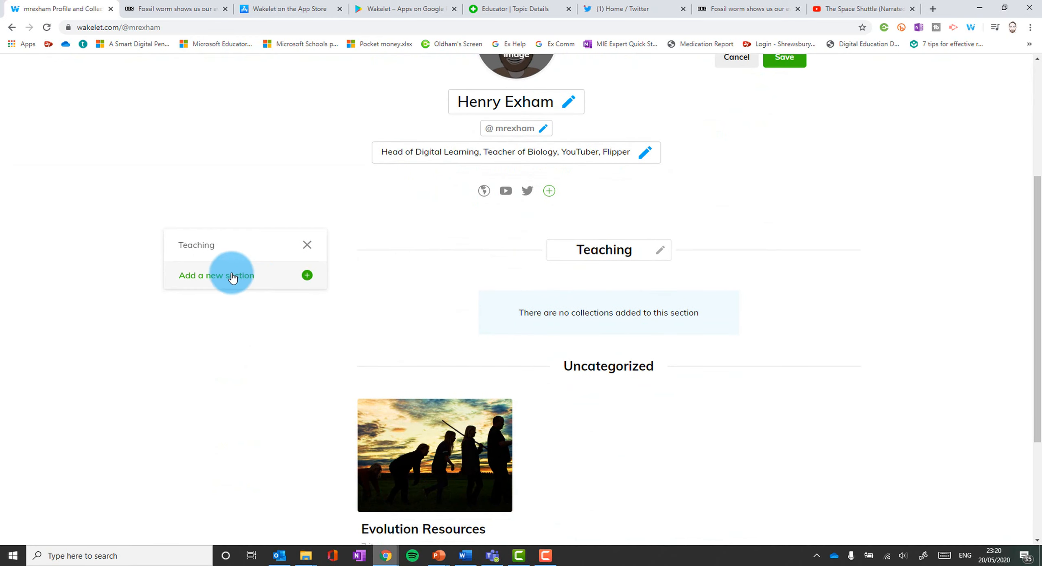
pyautogui.moveTo(464, 457)
pyautogui.scroll(-4, 578, 427)
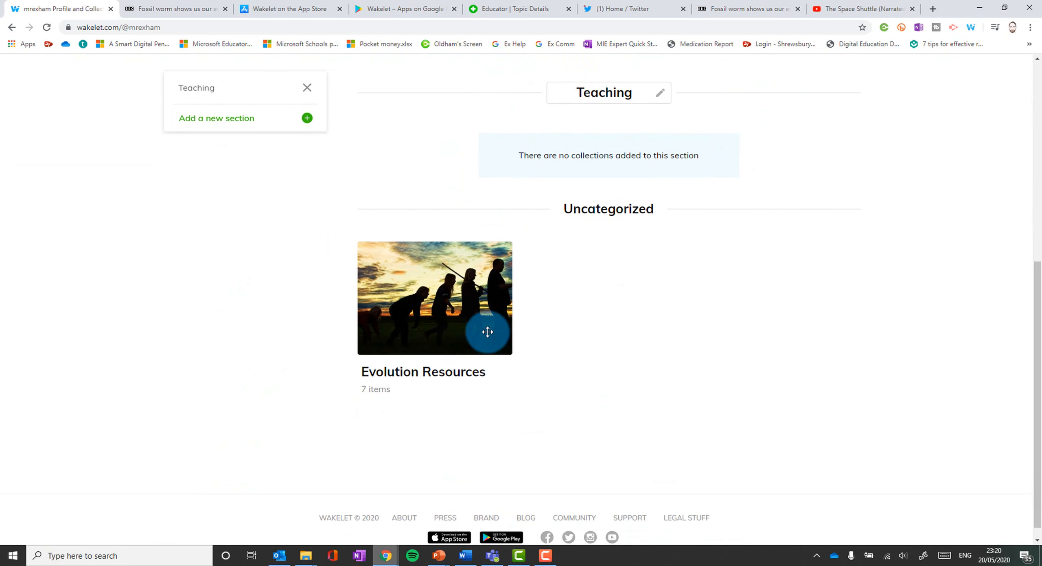
pyautogui.scroll(2, 473, 306)
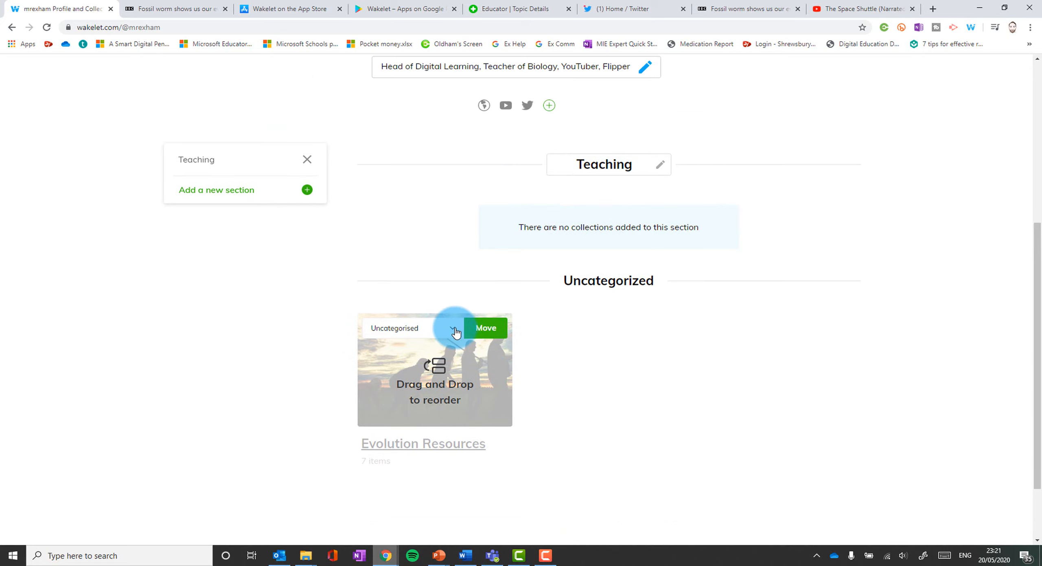
pyautogui.click(453, 327)
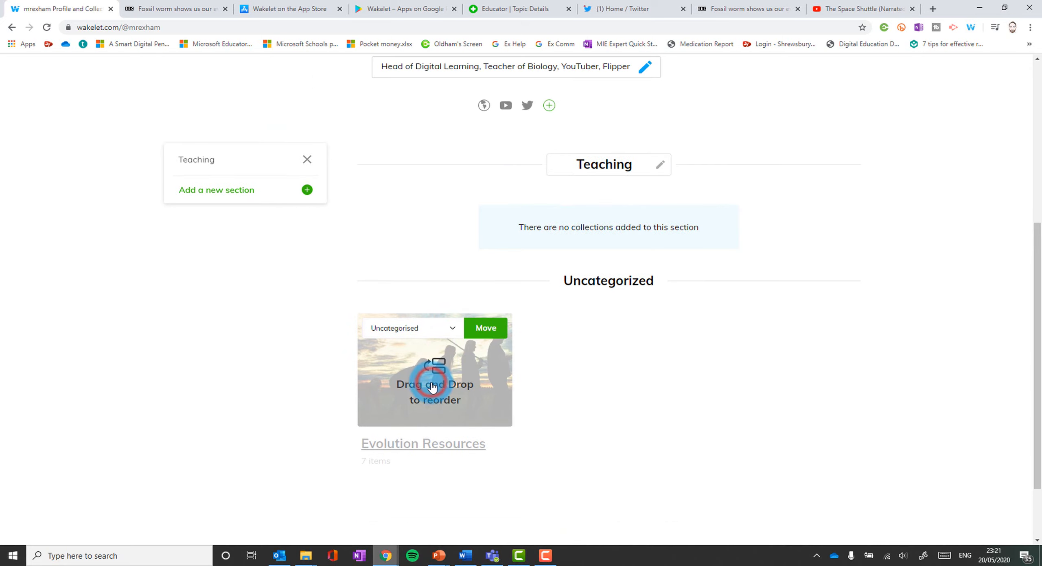
pyautogui.click(797, 235)
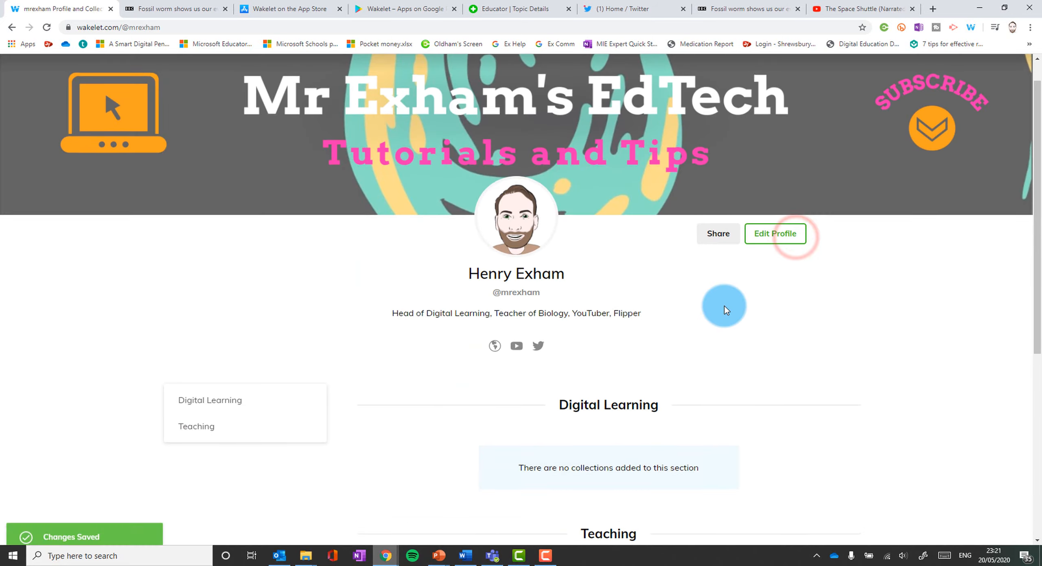
pyautogui.scroll(-6, 725, 307)
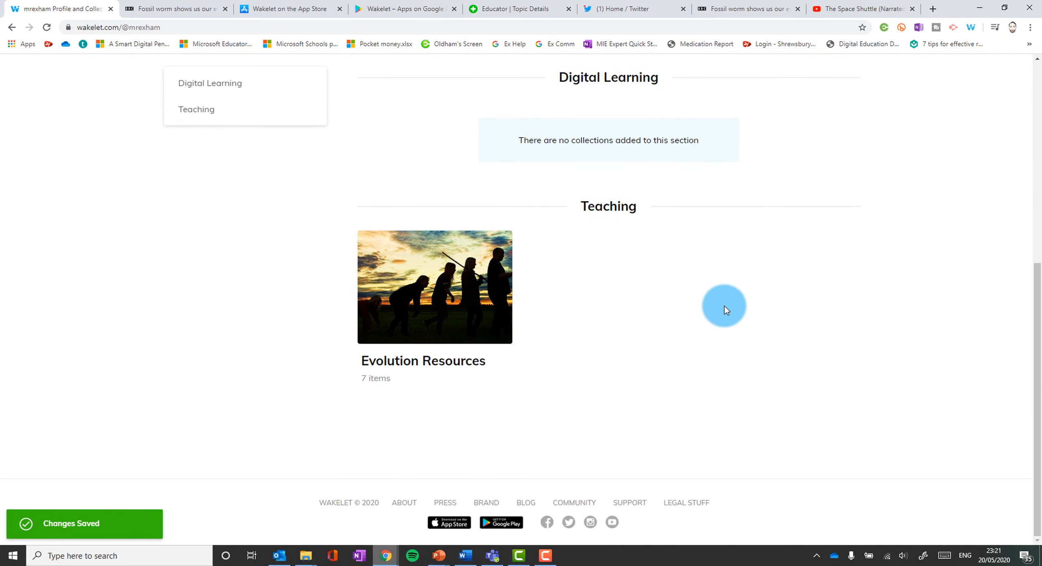
pyautogui.scroll(8, 725, 306)
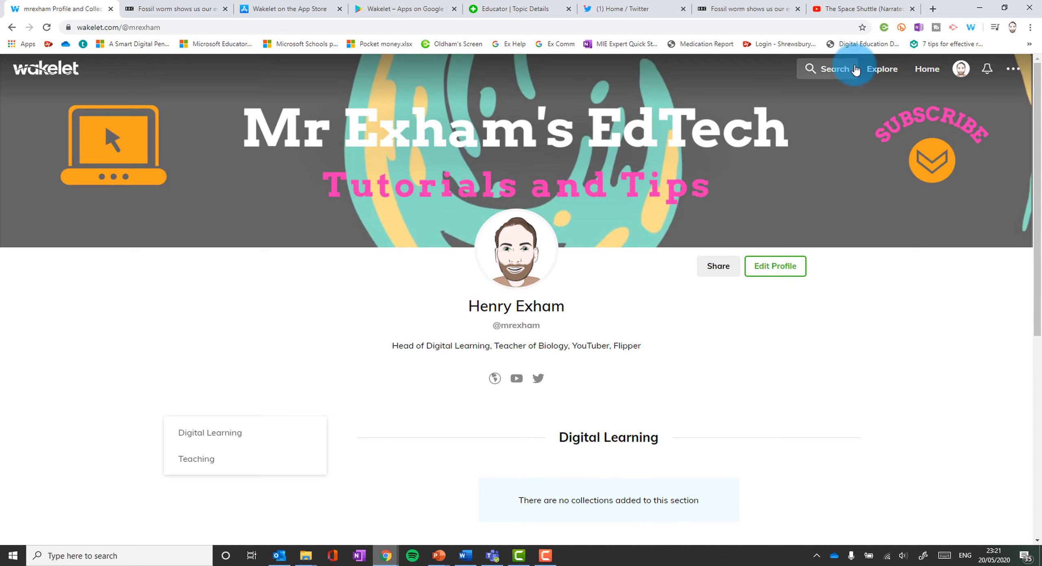
# Search Wakelet for "remote learning", open the 14-item Remote Learning collection, and look through its items
pyautogui.click(830, 69)
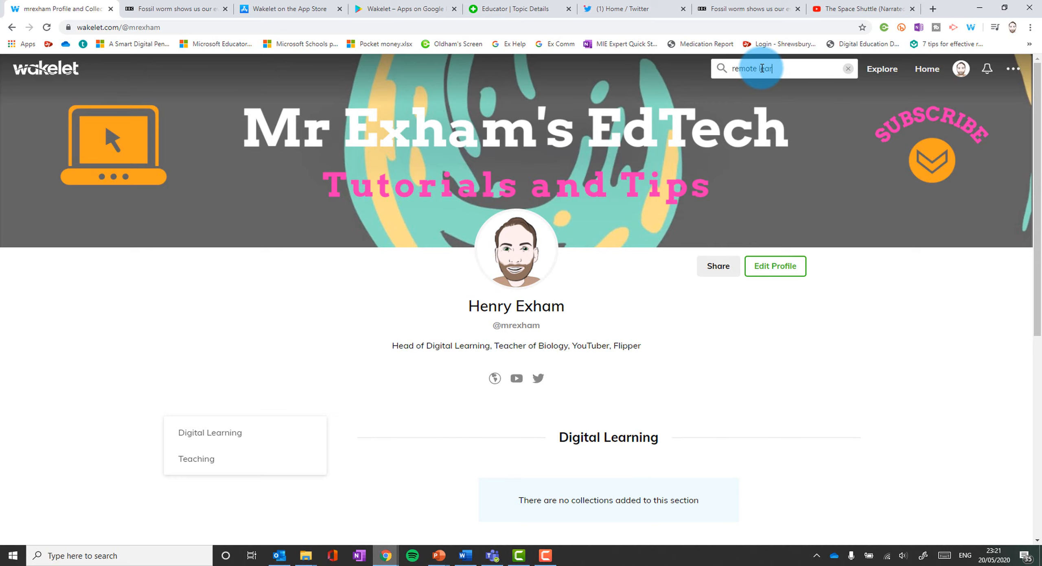
pyautogui.press('Return')
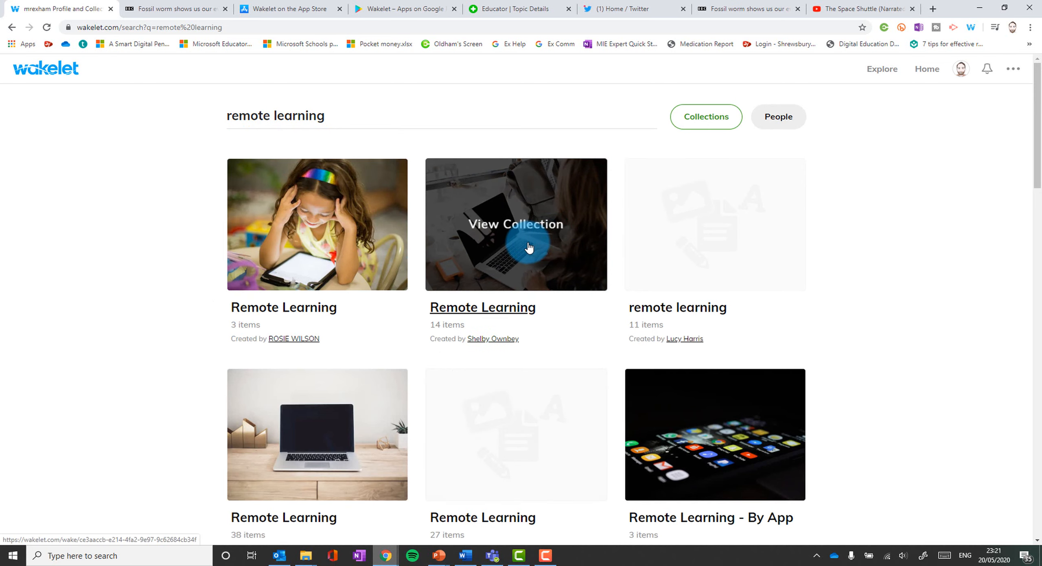
pyautogui.click(511, 241)
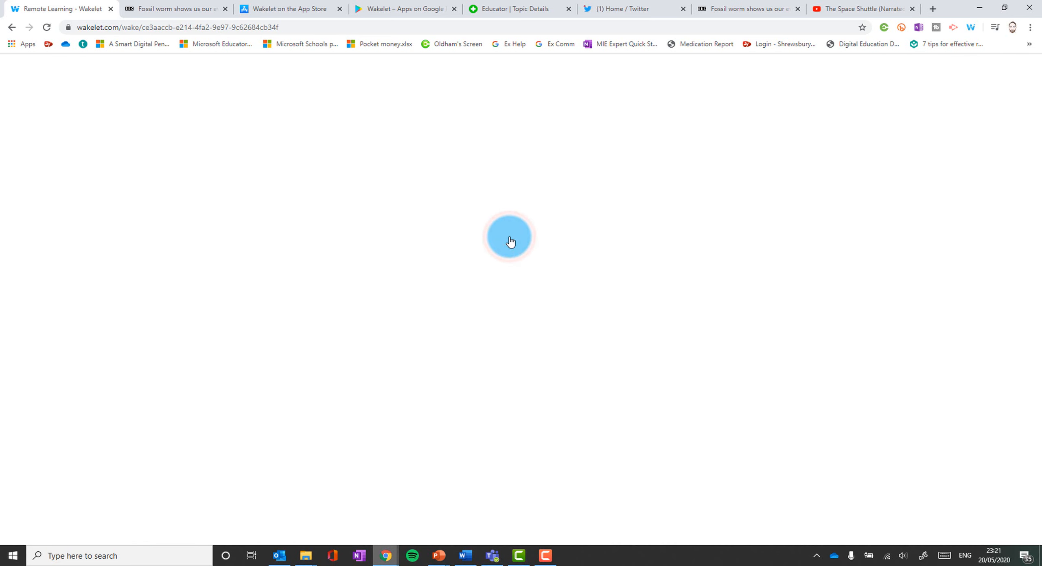
pyautogui.scroll(-10, 510, 241)
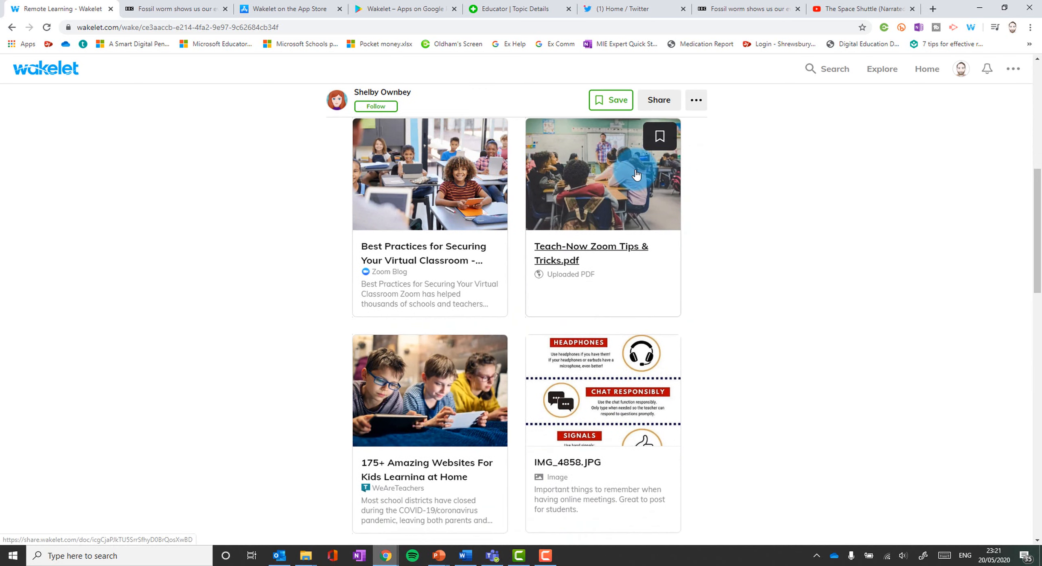
pyautogui.scroll(-10, 612, 259)
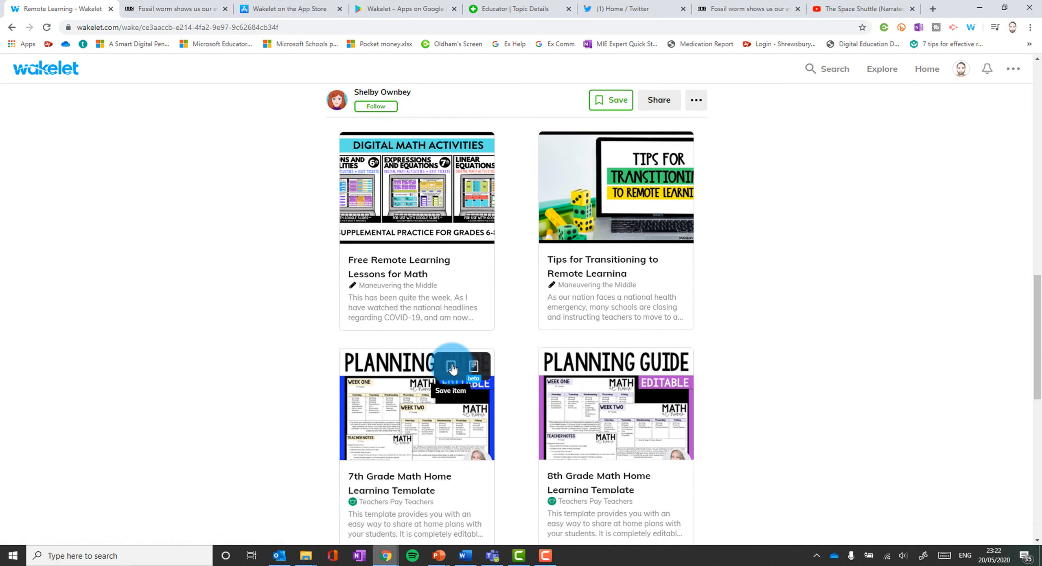
# Save the "7th Grade Math Home Learning Template" item to the Remote Learning Resources collection
pyautogui.click(452, 368)
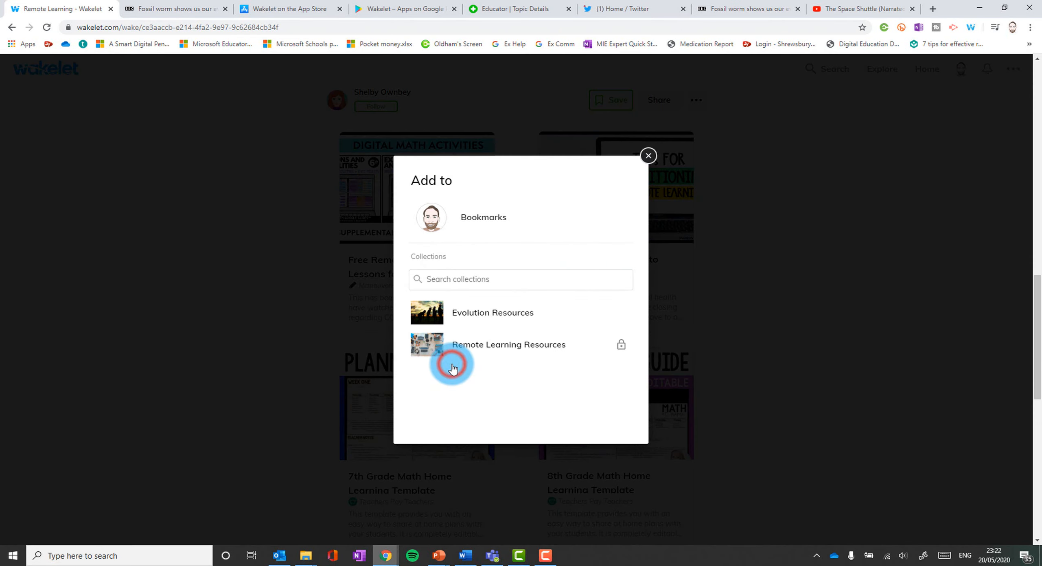
pyautogui.click(489, 349)
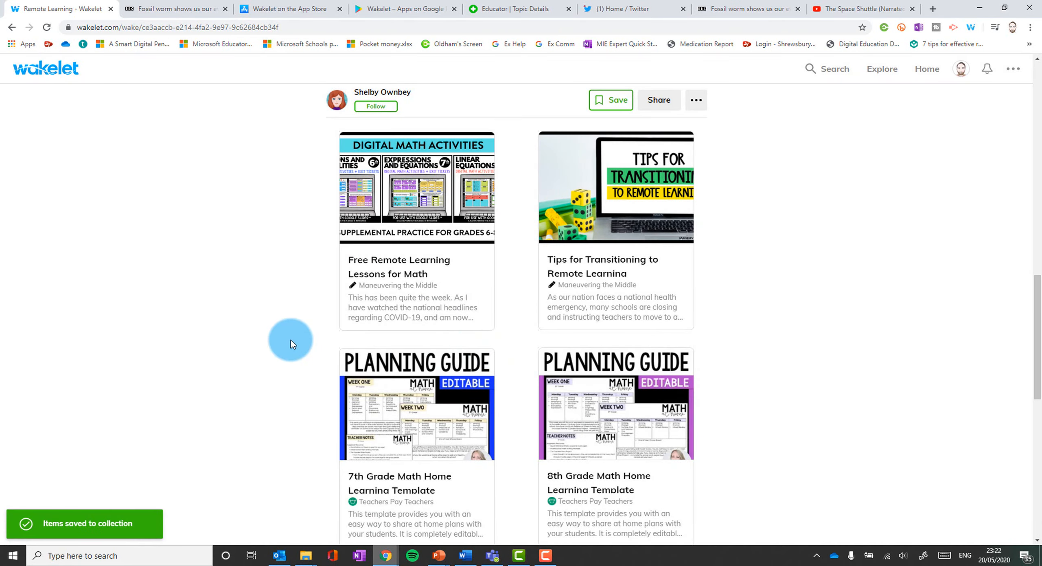
pyautogui.scroll(-5, 291, 341)
pyautogui.scroll(-5, 291, 340)
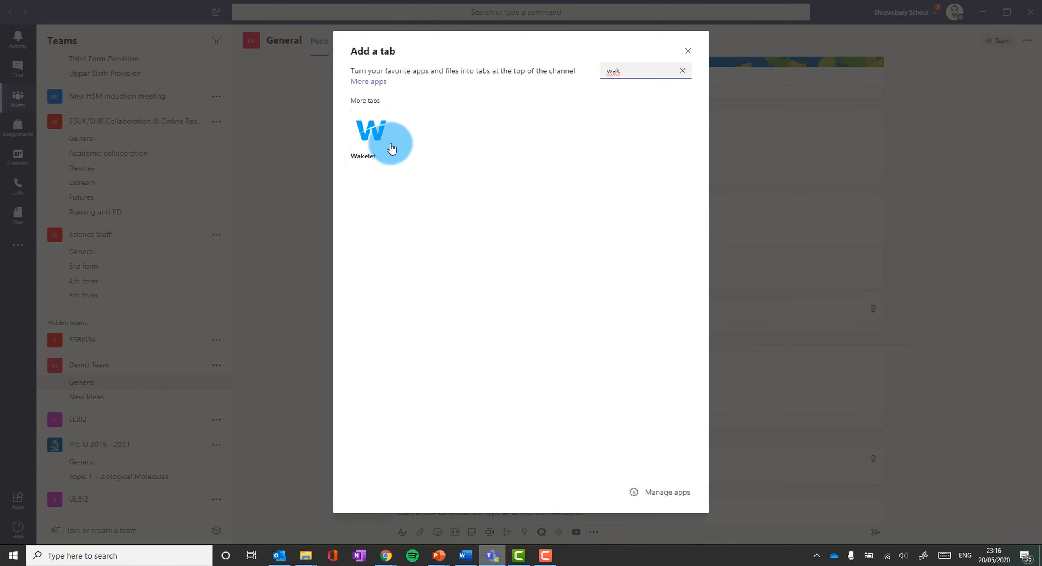
pyautogui.click(370, 130)
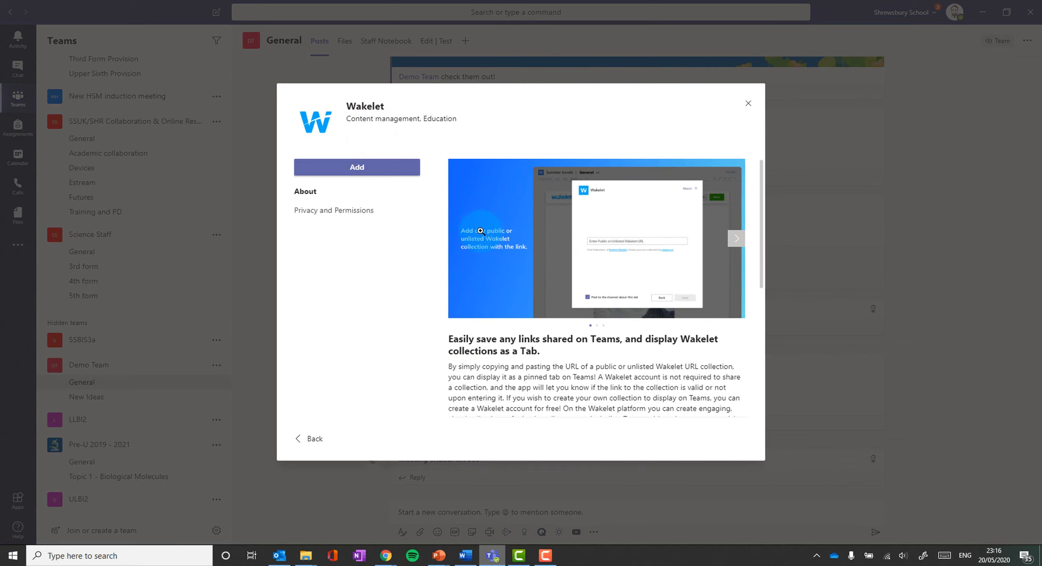
pyautogui.click(352, 167)
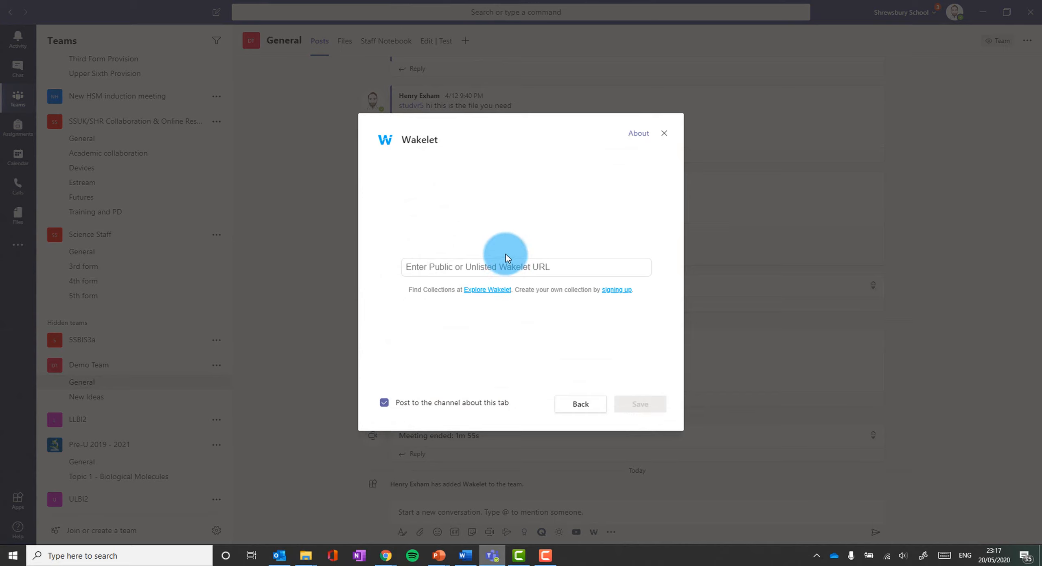
pyautogui.click(449, 268)
pyautogui.write('https://wakelet.com/wake/ygoFiGo3pij9yskhstB2c')
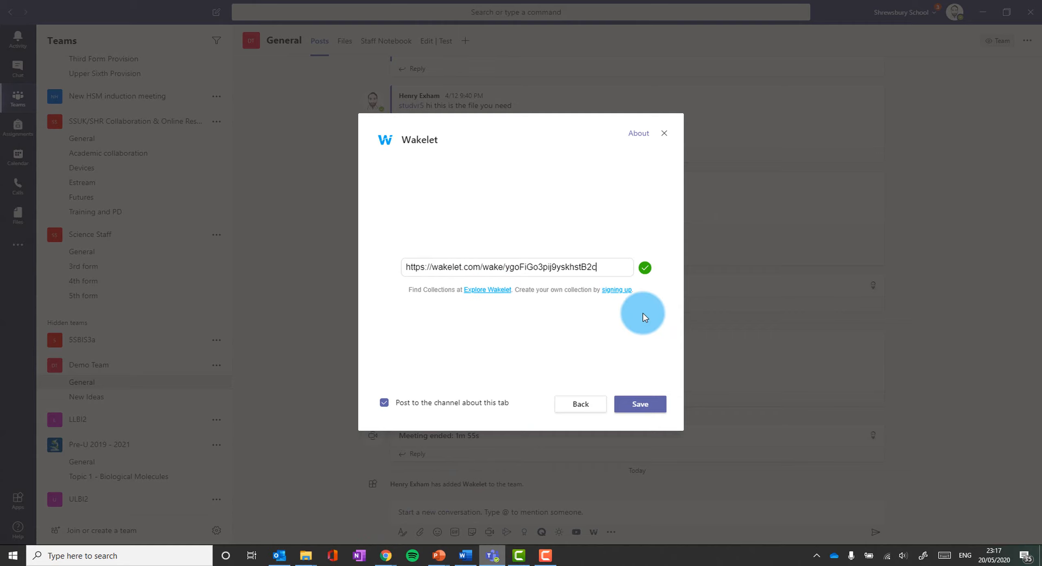
pyautogui.click(641, 405)
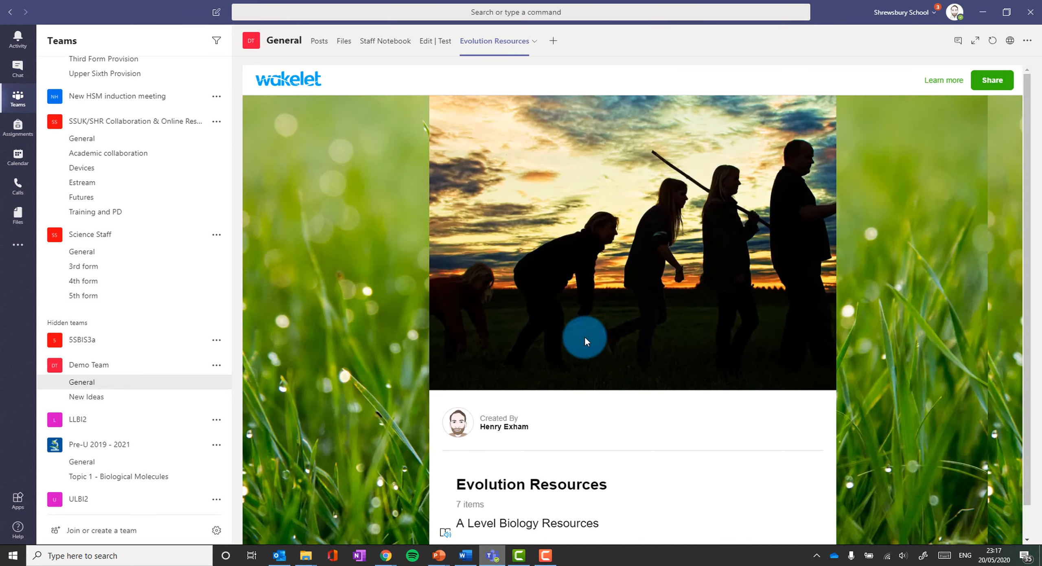
pyautogui.scroll(-3, 562, 186)
pyautogui.scroll(-15, 562, 186)
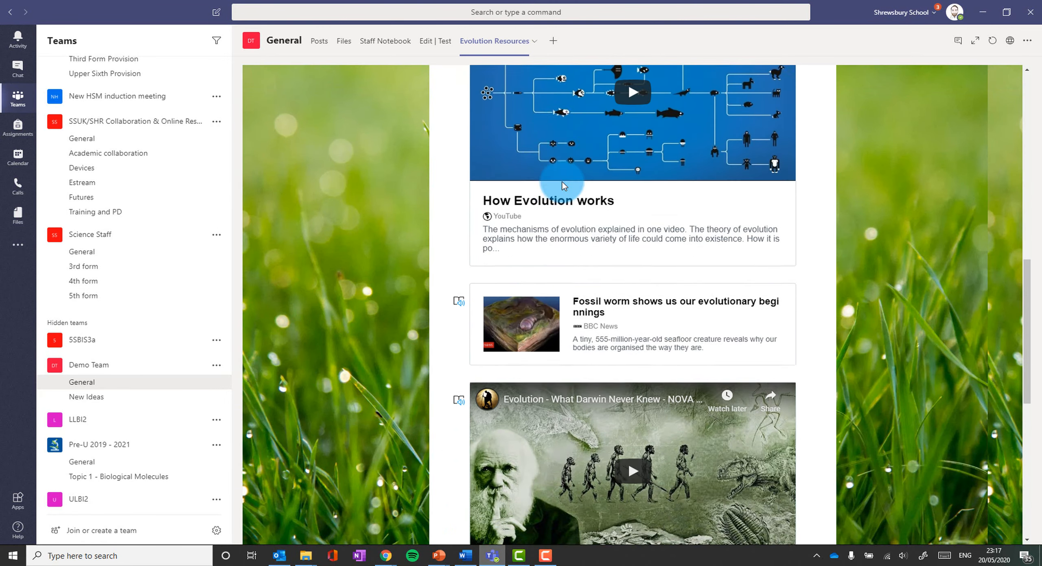
pyautogui.scroll(18, 564, 183)
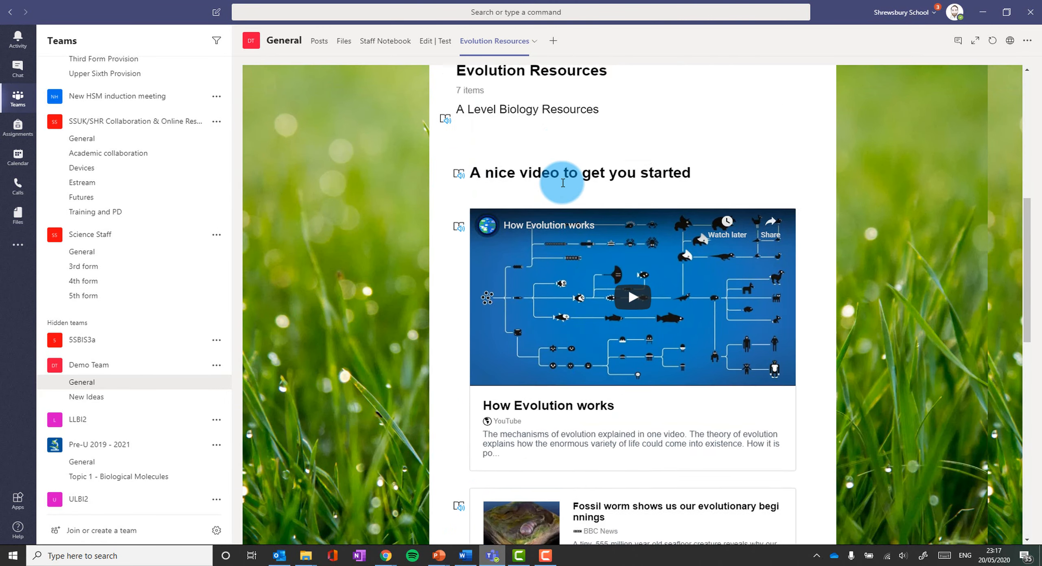